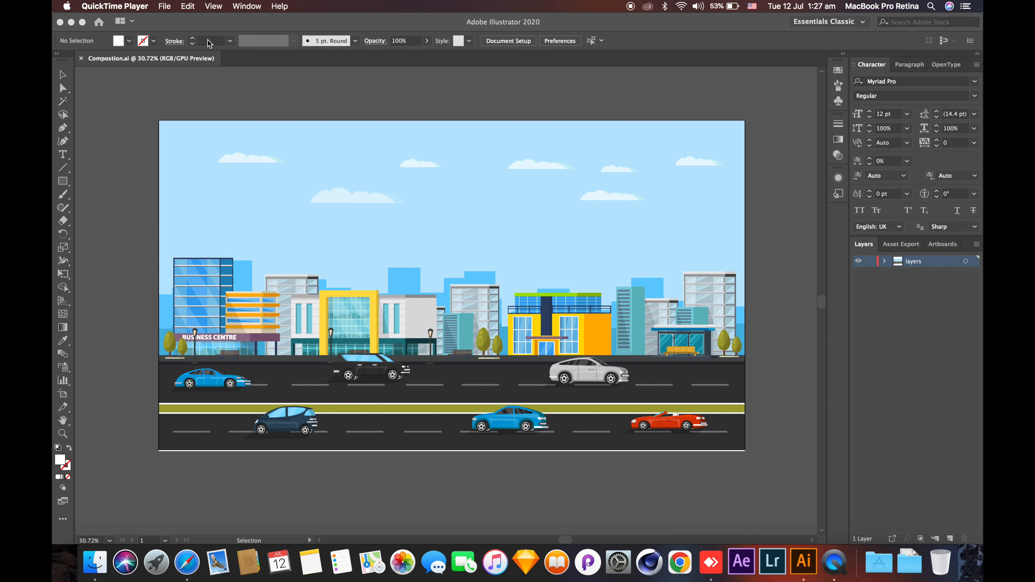
- Switch to Illustrator and check that the yellow building, the background buildings and a cloud are separate groups by selecting each
left_click(426, 96)
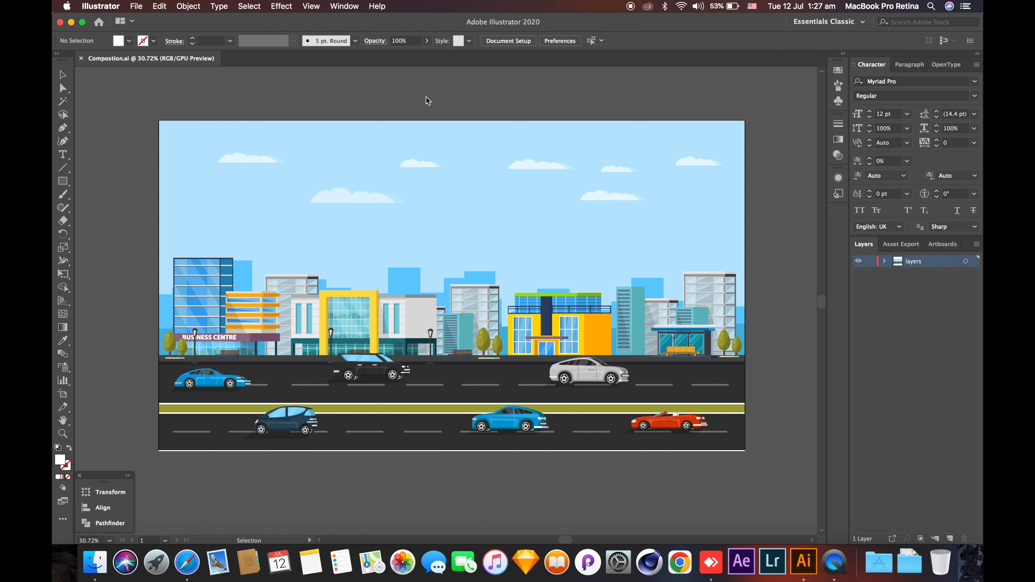
left_click(598, 323)
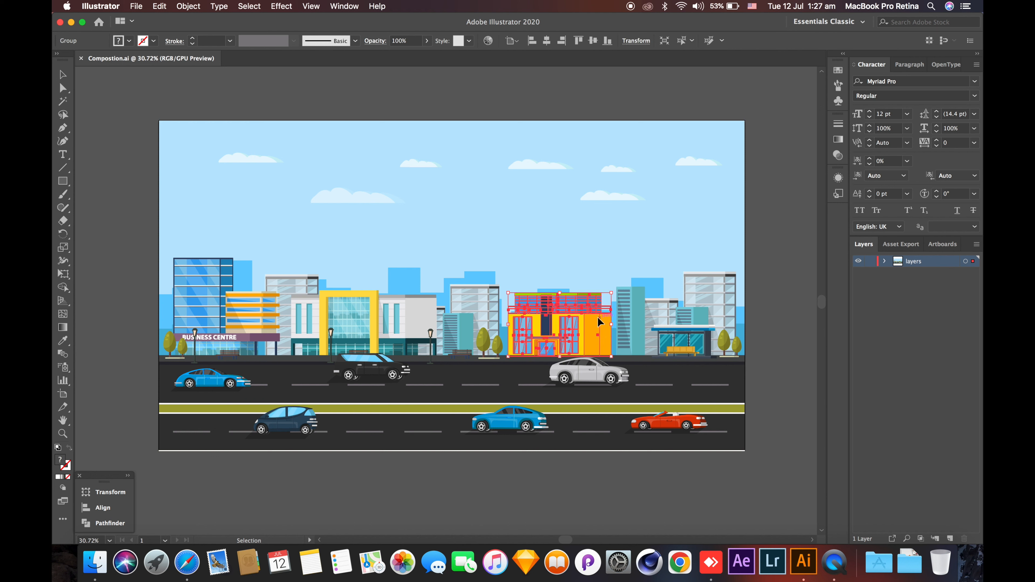
left_click(693, 308)
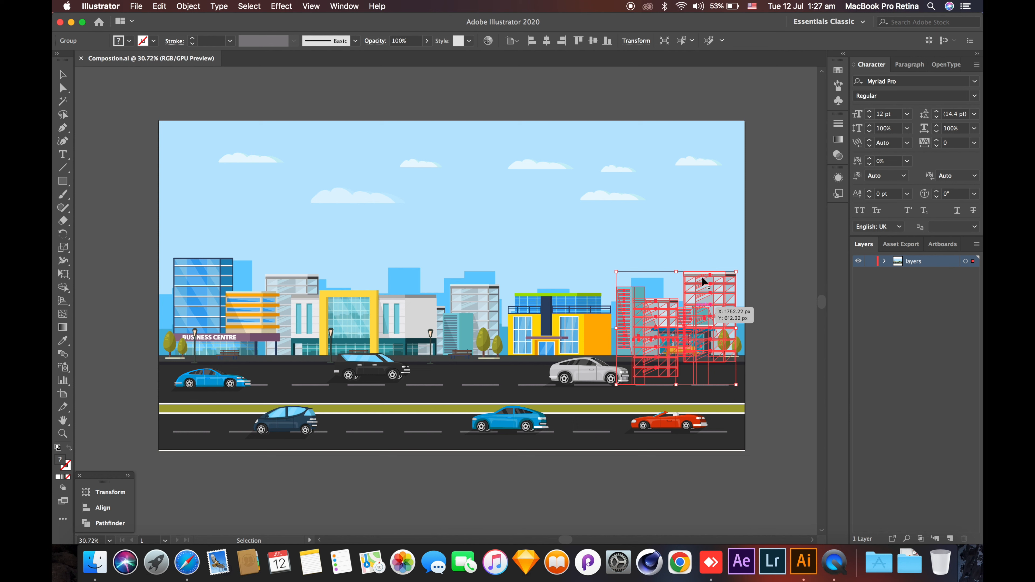
left_click(633, 198)
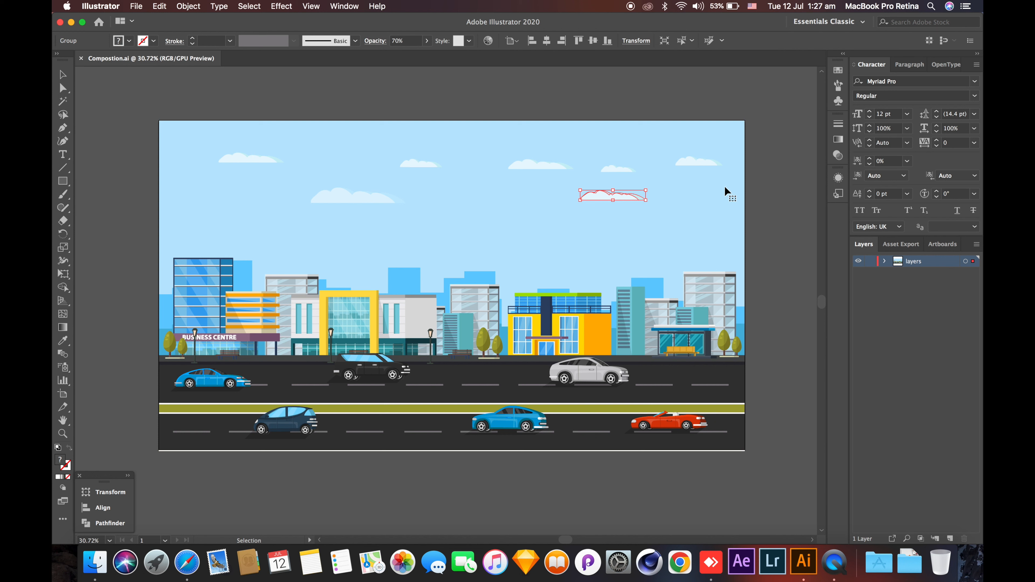
left_click(774, 191)
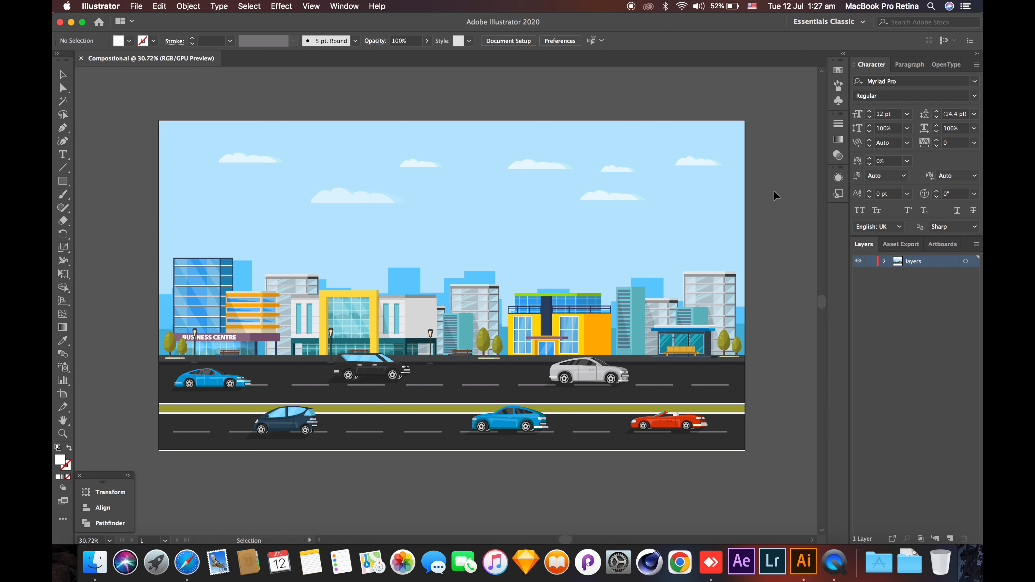
- Select the cars on the road one at a time to check that each is a separate group
left_click(580, 366)
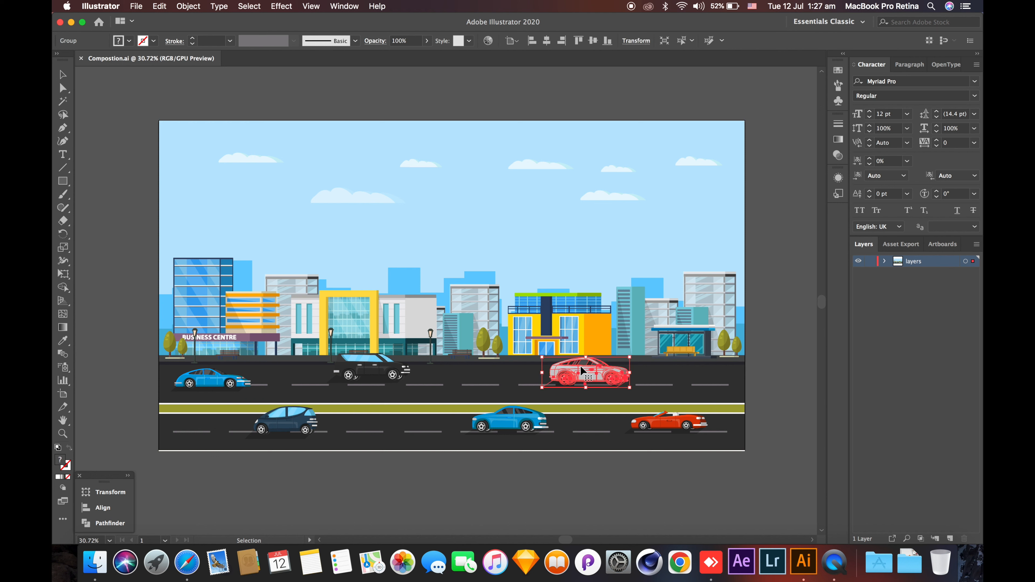
left_click(391, 363)
left_click(233, 376)
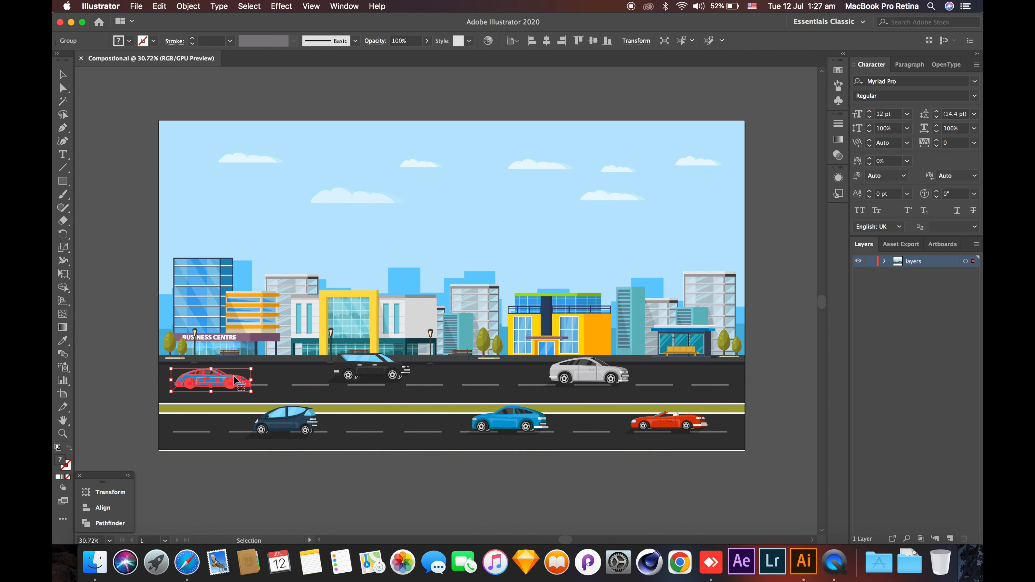
left_click(303, 426)
left_click(494, 429)
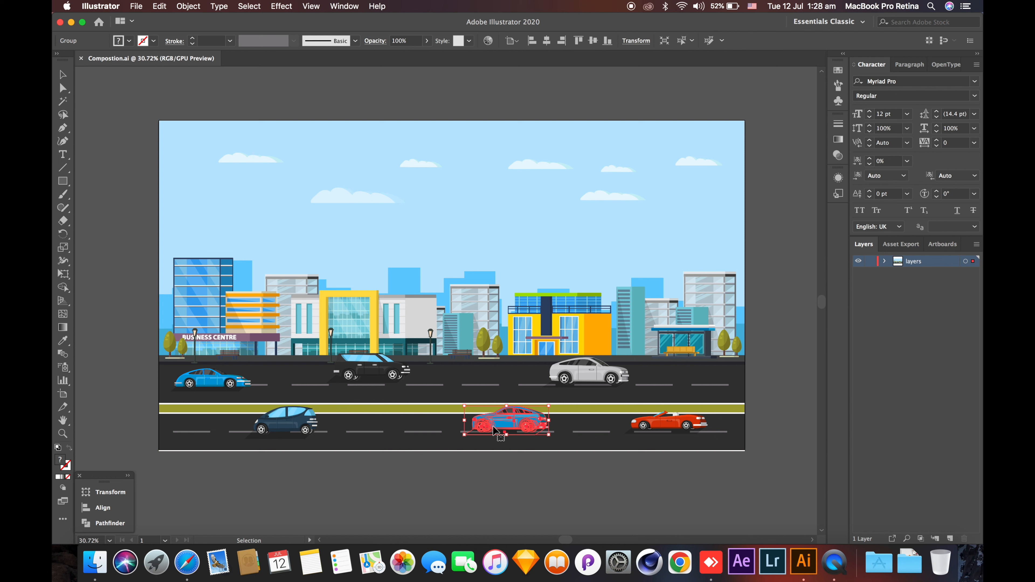
left_click(776, 293)
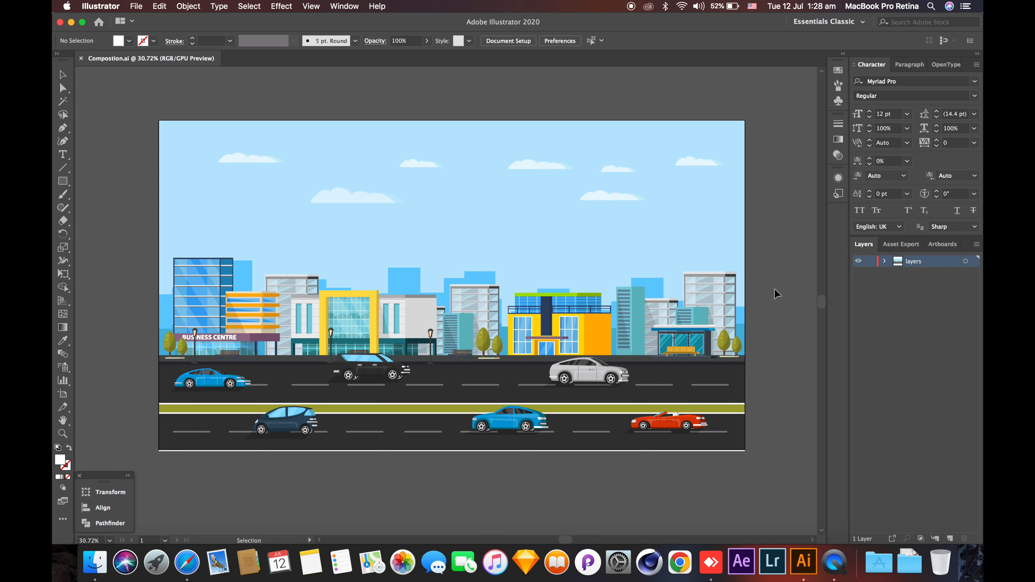
left_click(565, 385)
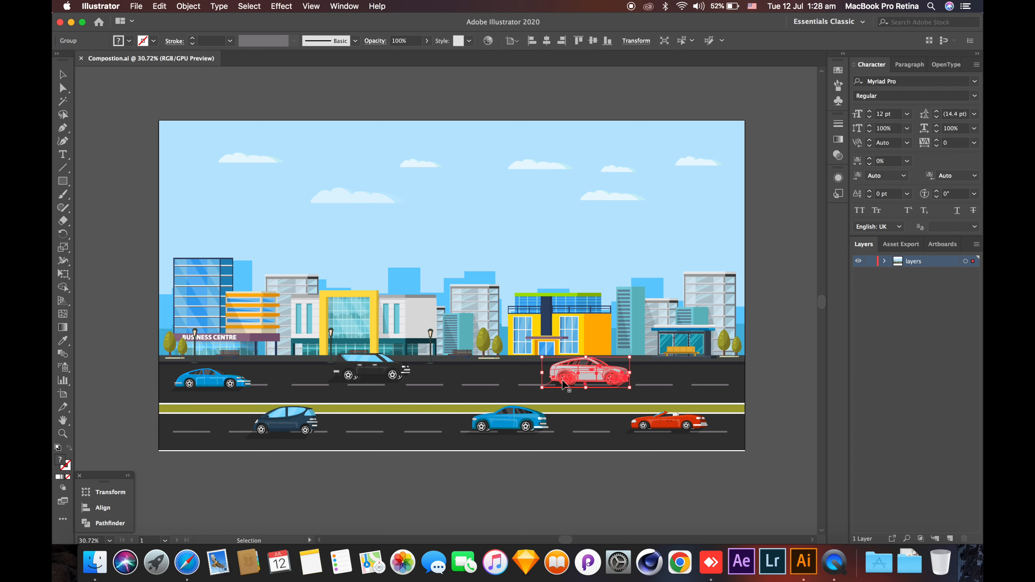
left_click(377, 371)
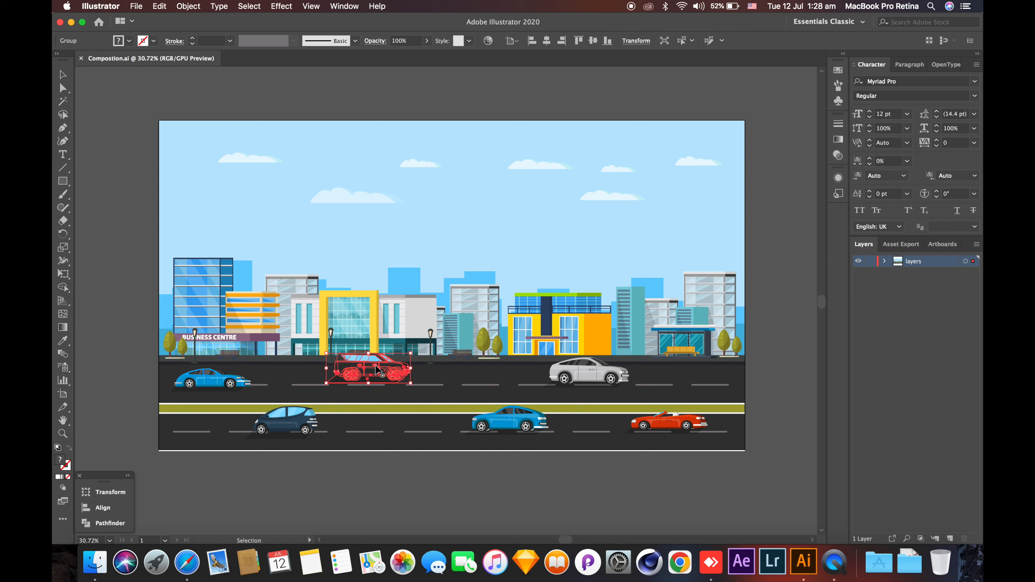
left_click(808, 432)
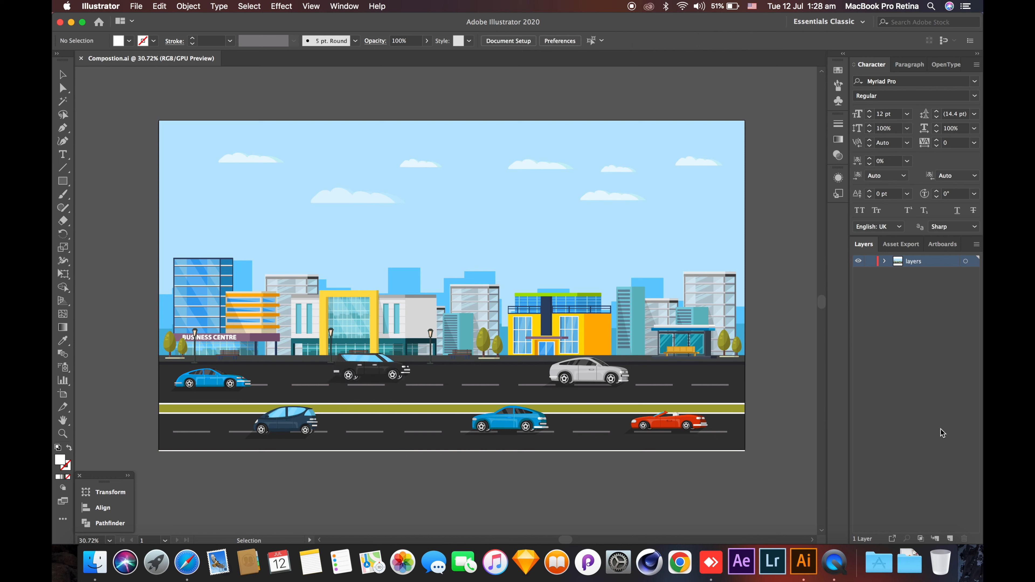
left_click(200, 381)
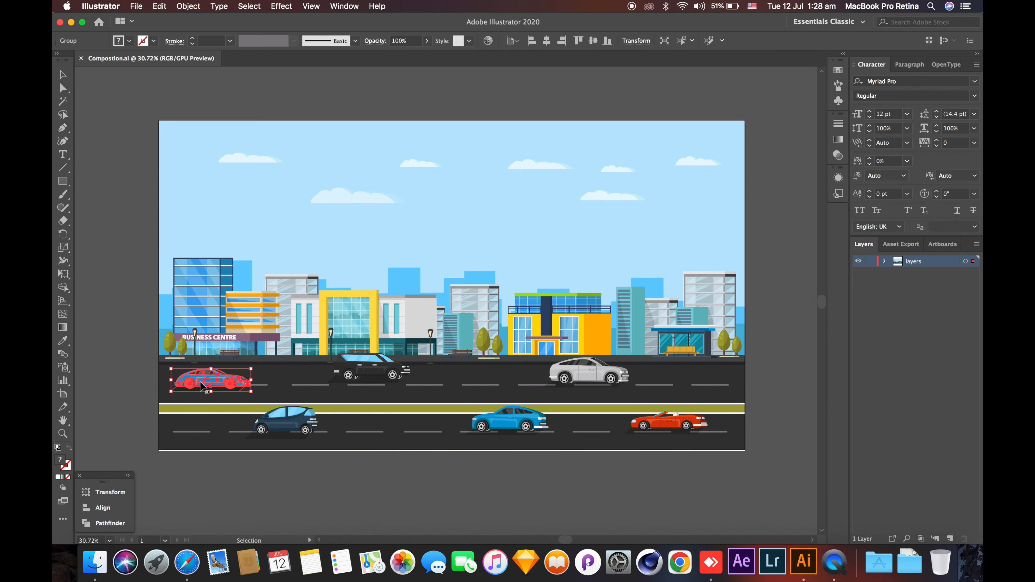
left_click(357, 373)
left_click(597, 368)
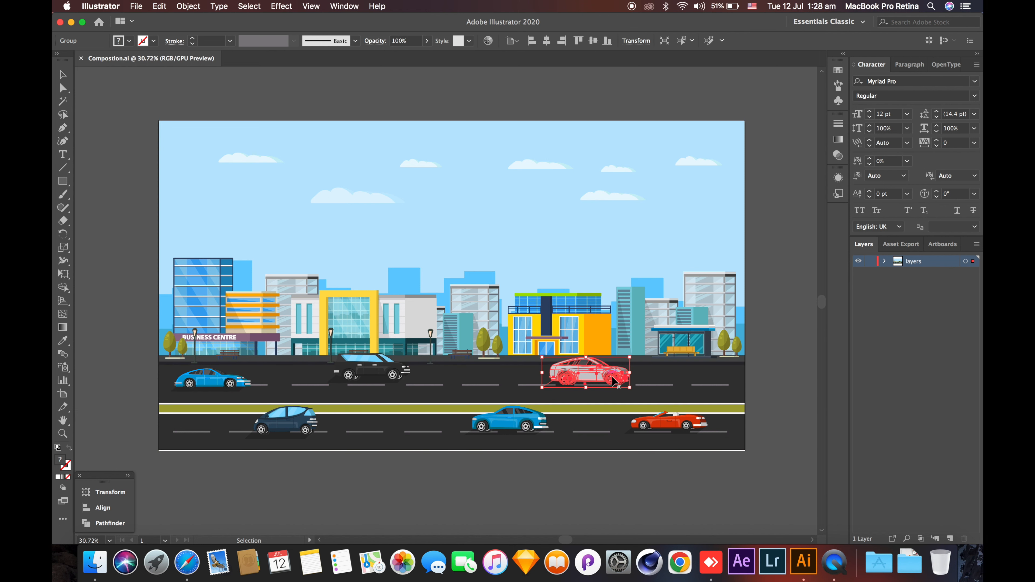
left_click(483, 478)
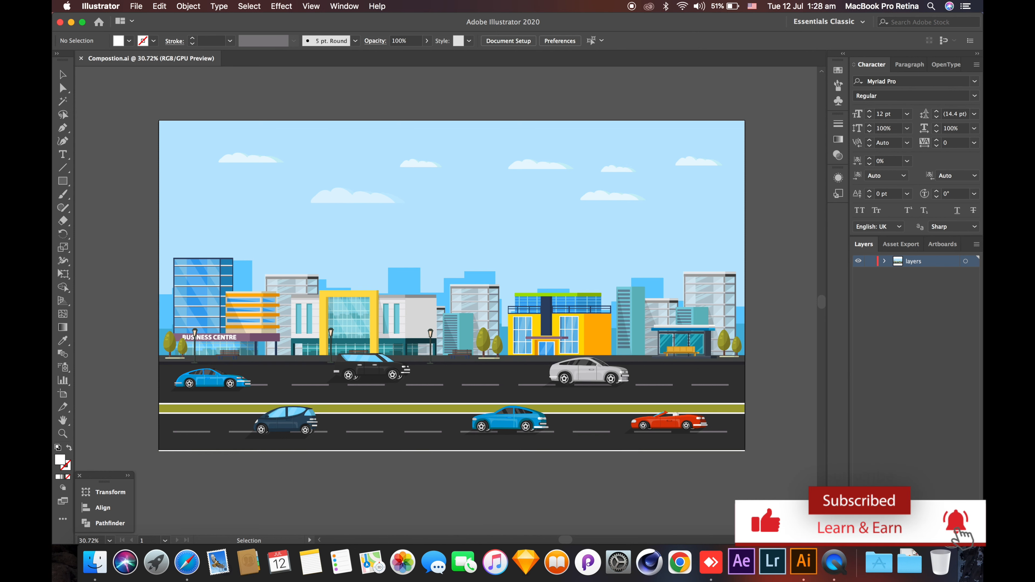
- Create six new empty layers above the existing "layers" layer
left_click(960, 540)
left_click(961, 540)
left_click(952, 539)
left_click(953, 540)
left_click(952, 539)
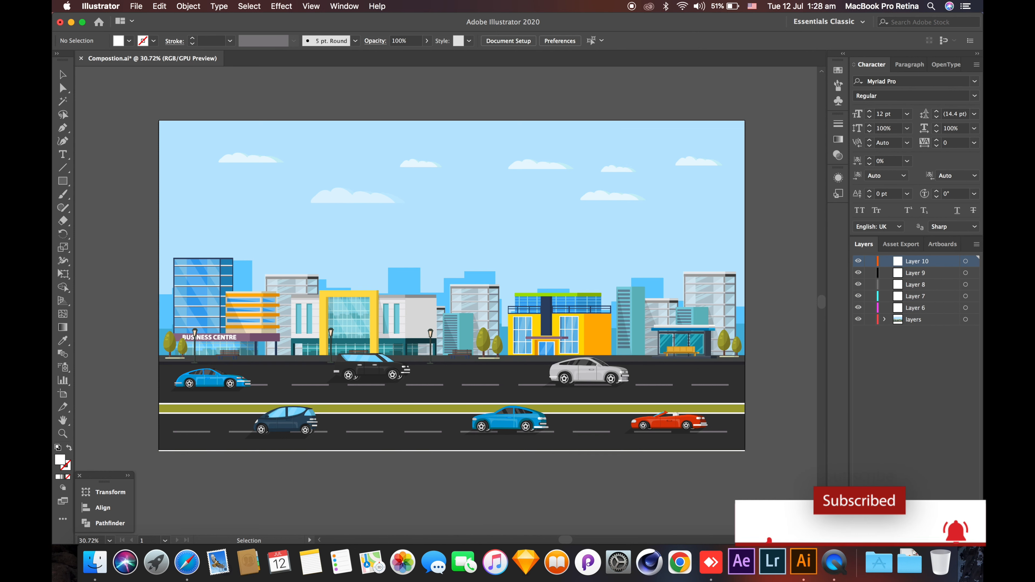
left_click(952, 539)
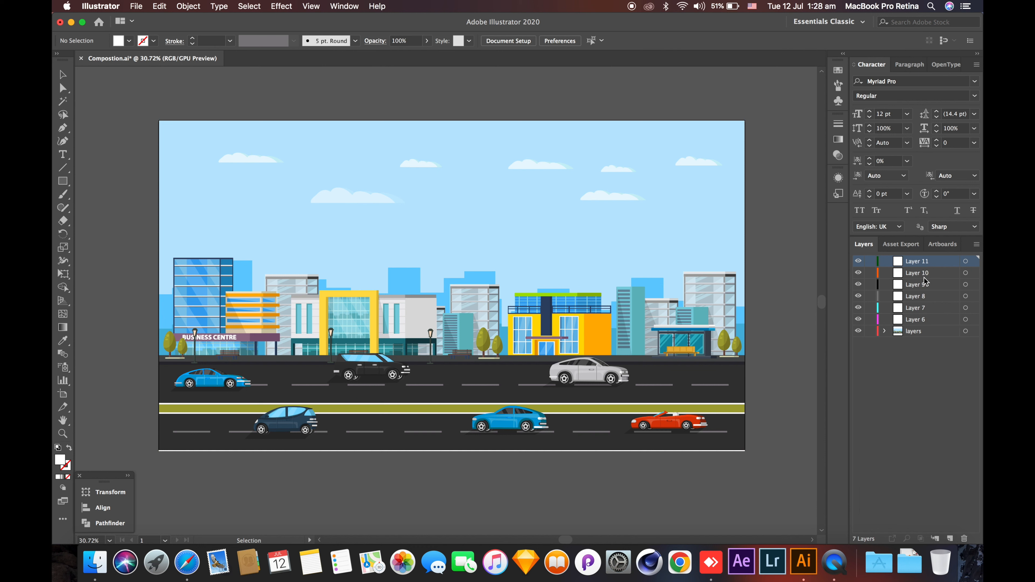
- Rename the top three new layers, from the top down, as car 1, car 2 and car 3
double_click(923, 263)
type("car")
double_click(917, 272)
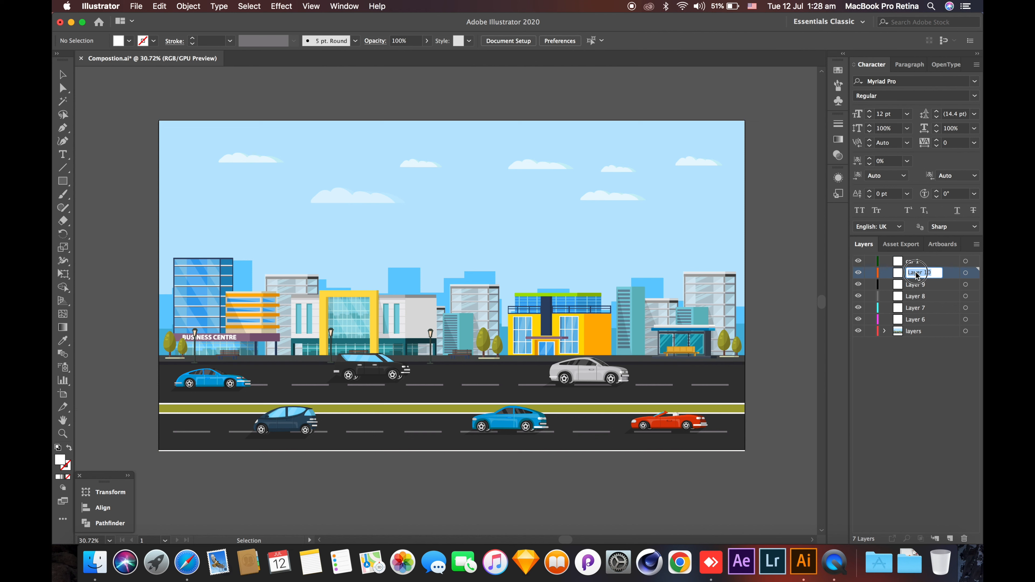
type("car 2")
double_click(918, 284)
type("car")
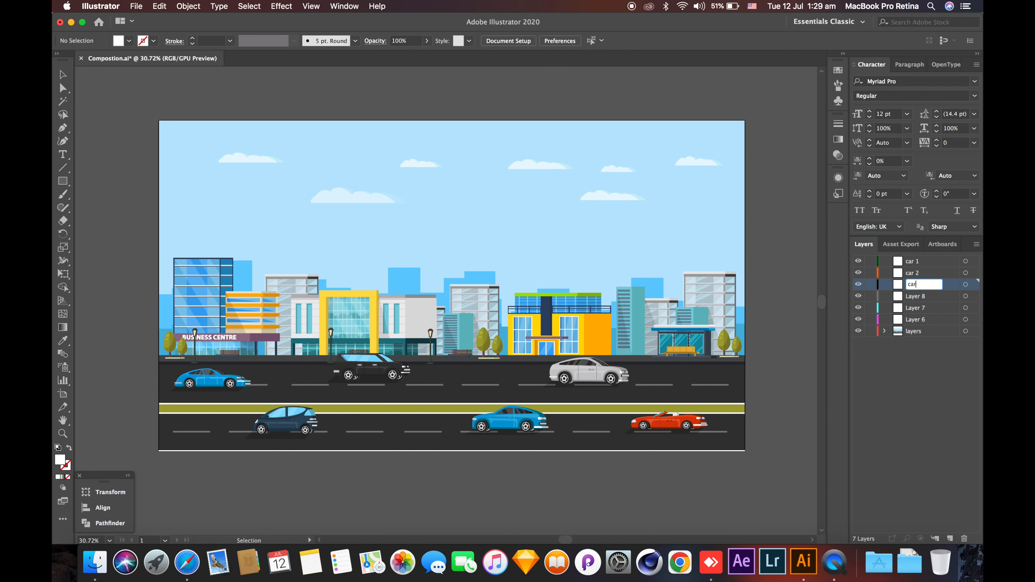
type(" 3")
- Rename the remaining three new layers, from the top down, as car 4, car 5 and car 6
double_click(922, 297)
type("c")
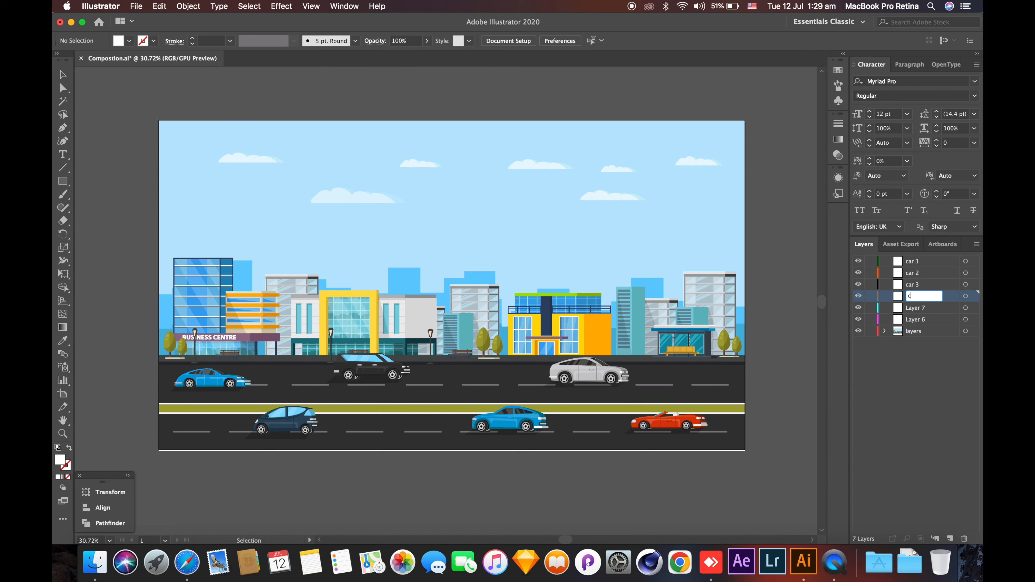
type("ar 4")
double_click(919, 311)
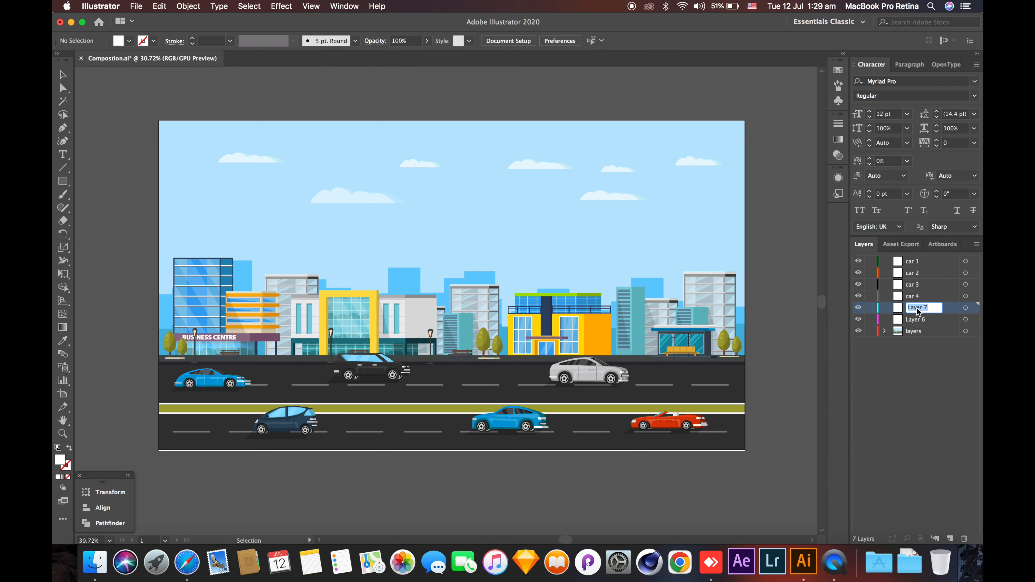
type("car 5")
double_click(913, 318)
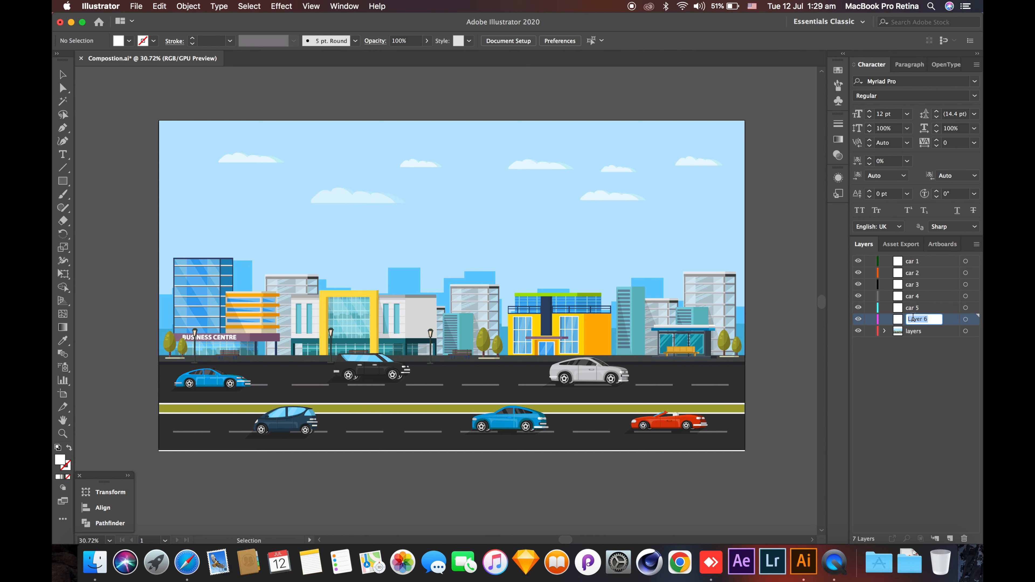
type("c")
type("a")
type("r")
type(" 5")
type("6")
left_click(914, 350)
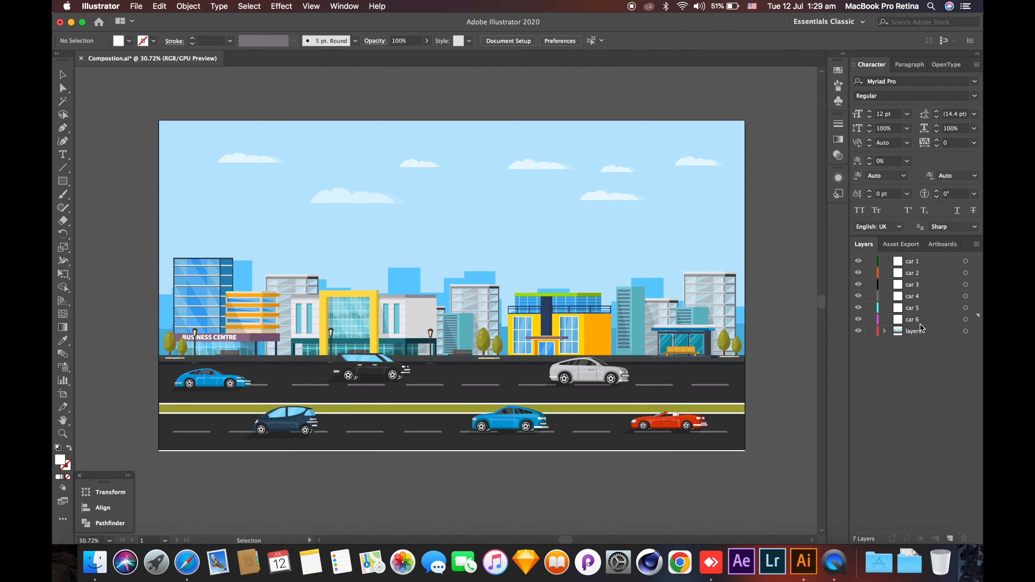
- Move the upper road's blue car onto the car 1 layer
left_click(218, 378)
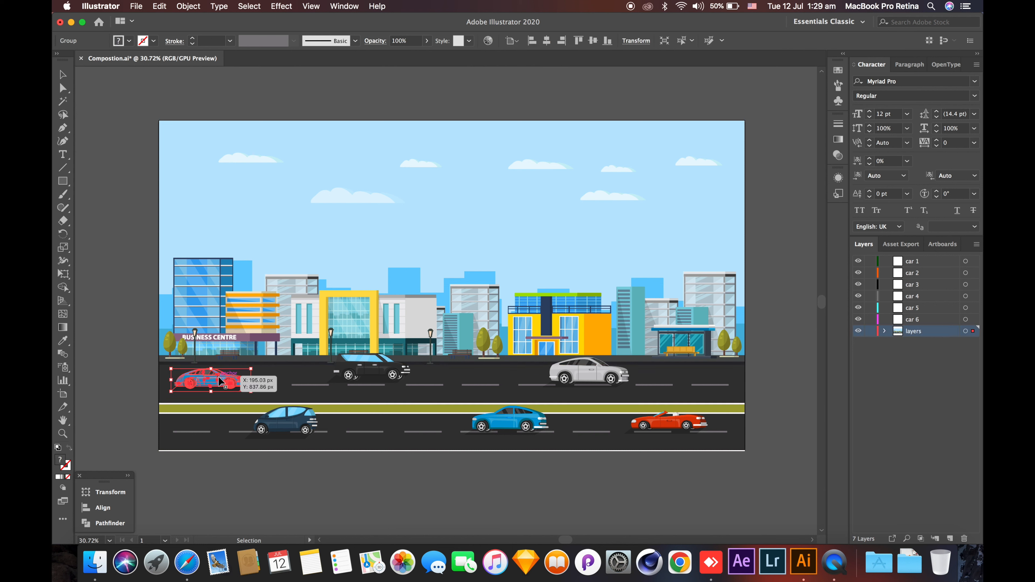
left_click_drag(219, 381, 220, 381)
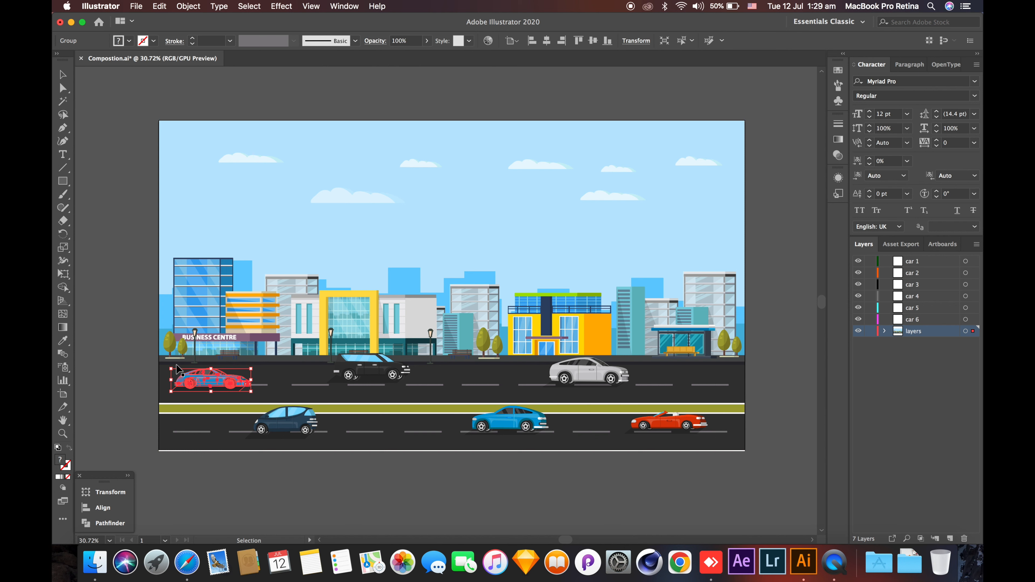
left_click(973, 332)
left_click_drag(973, 332, 971, 265)
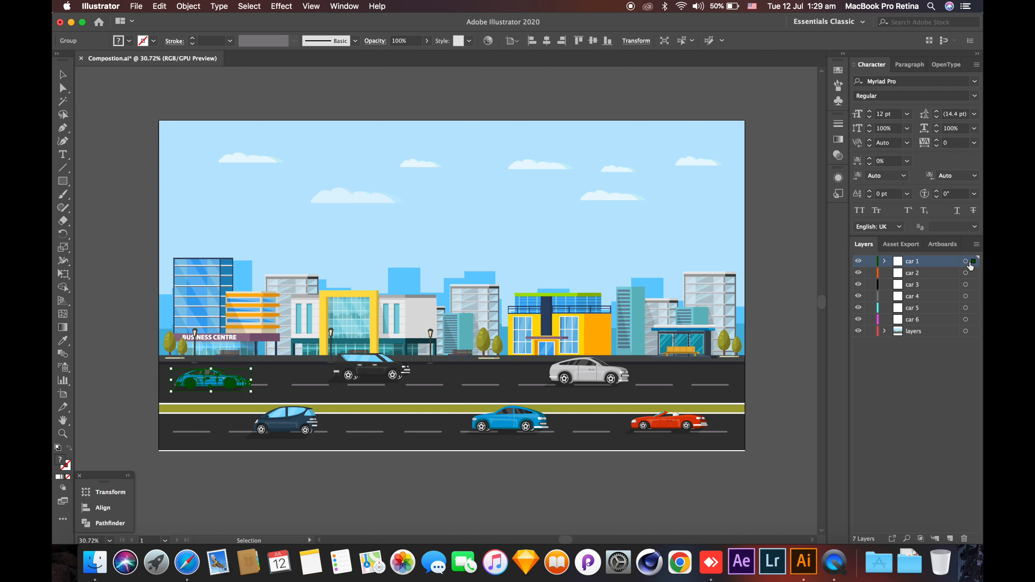
- Move the upper road's black car onto the car 2 layer and the silver car onto the car 3 layer
left_click(398, 367)
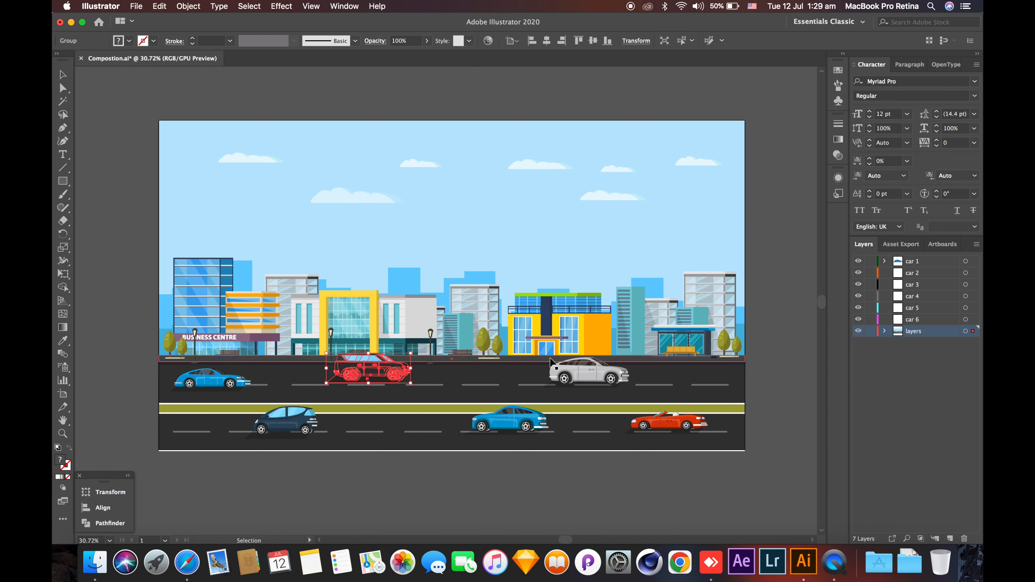
left_click_drag(973, 331, 975, 276)
left_click(589, 370)
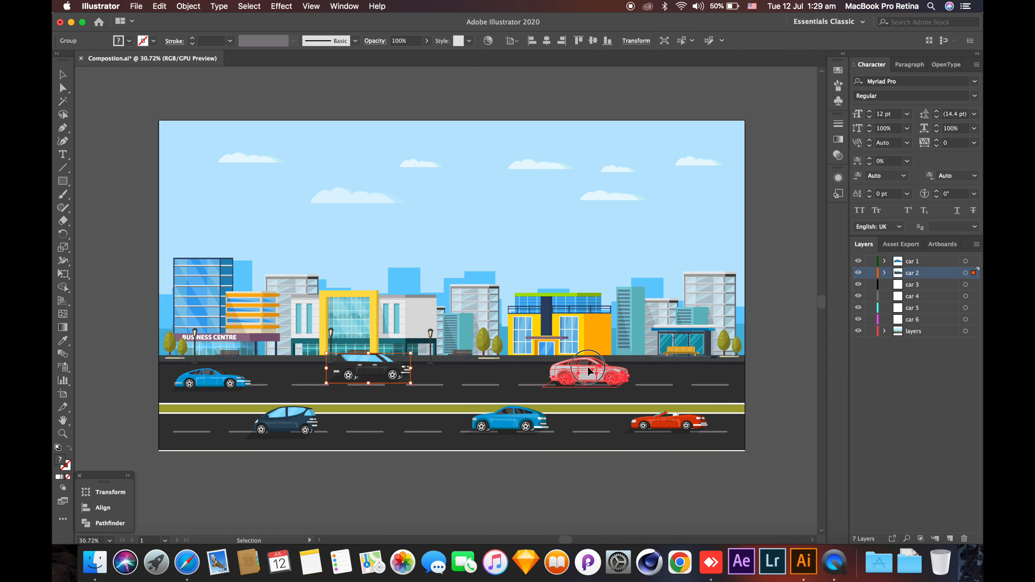
left_click_drag(973, 331, 973, 284)
- Move the lower road's dark blue, light blue and red cars onto the layers car 4, car 5 and car 6 respectively
left_click(285, 422)
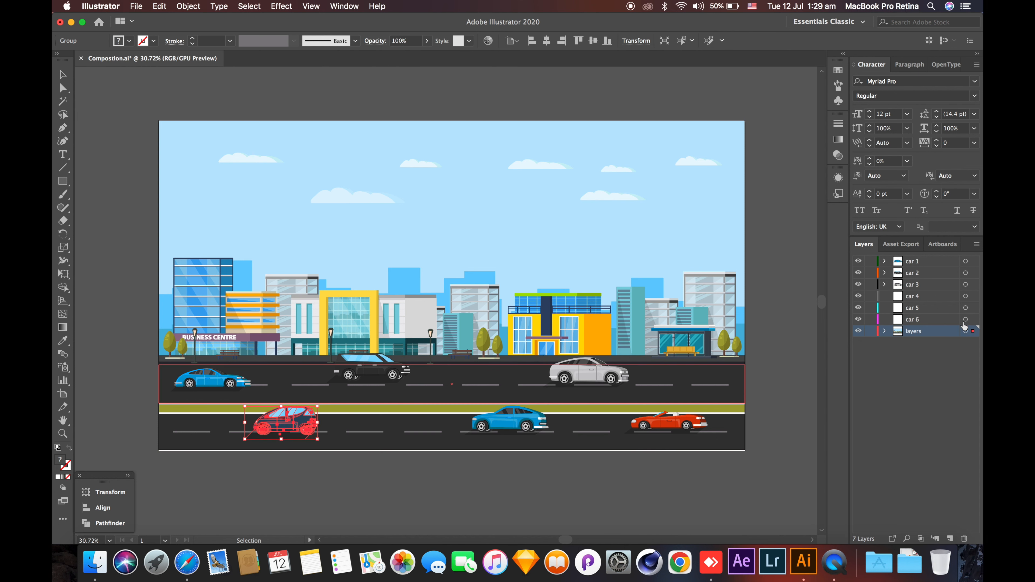
left_click_drag(973, 332, 974, 296)
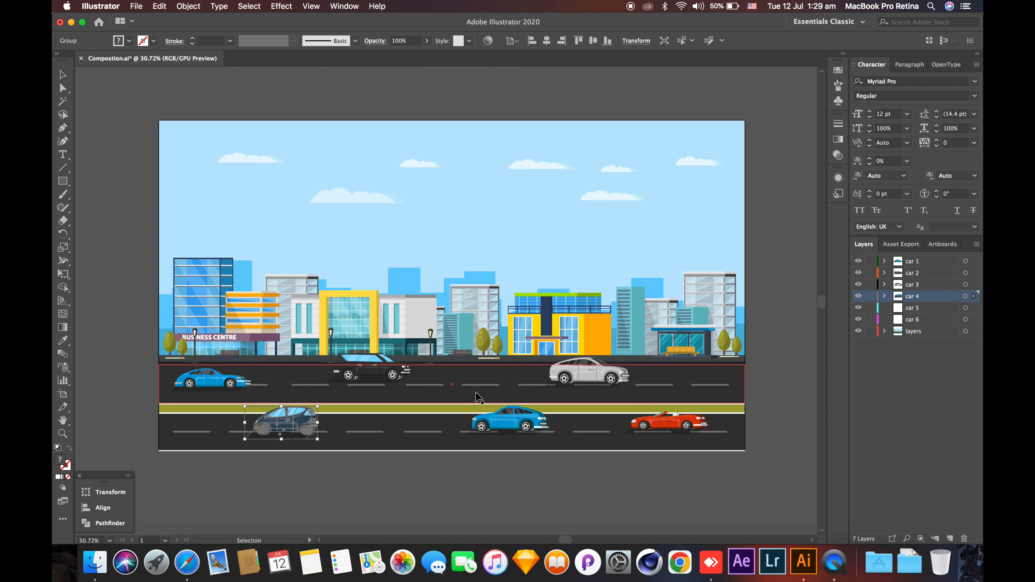
left_click(509, 420)
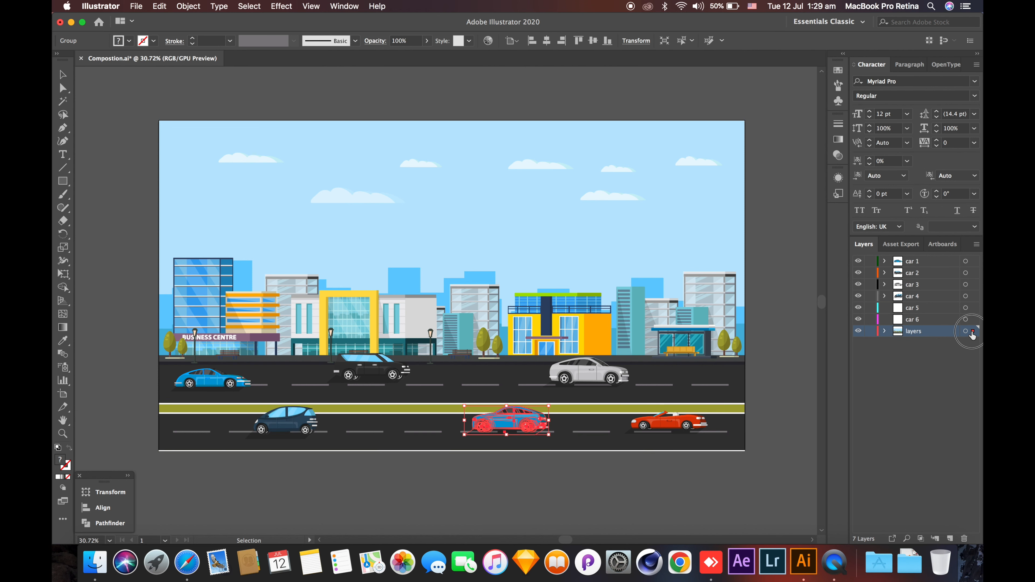
mouse_move(973, 331)
left_mouse_down()
mouse_move(973, 308)
mouse_move(973, 321)
left_mouse_up()
left_click(698, 428)
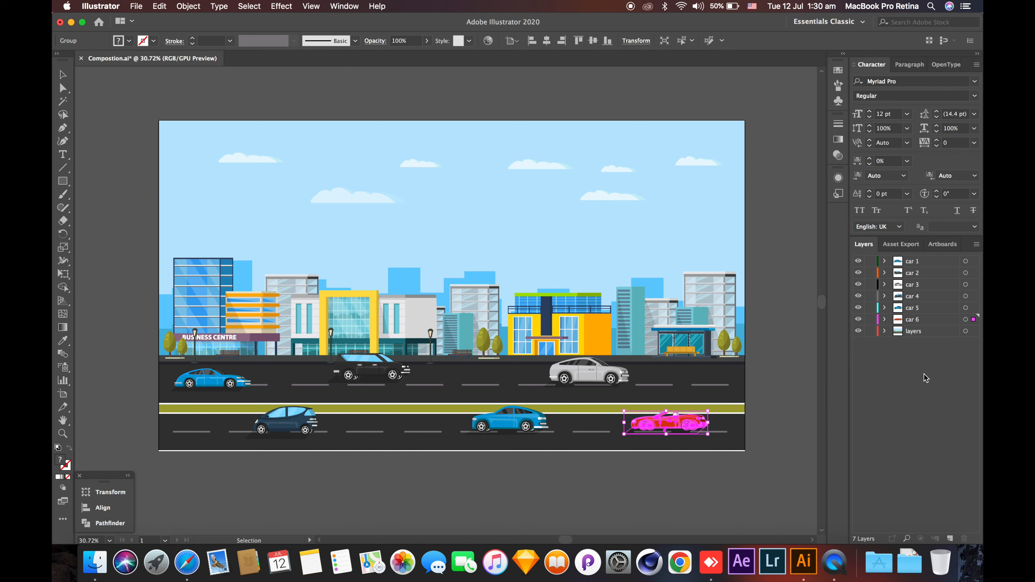
- Select the first cloud and add six new layers between car 6 and the "layers" layer
left_click(265, 157)
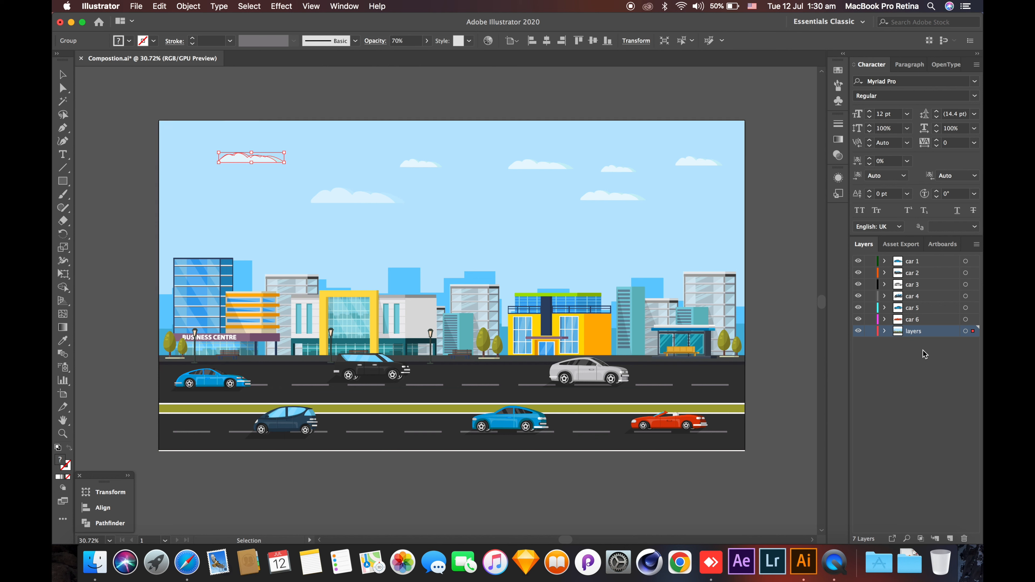
left_click(950, 539)
left_click(950, 540)
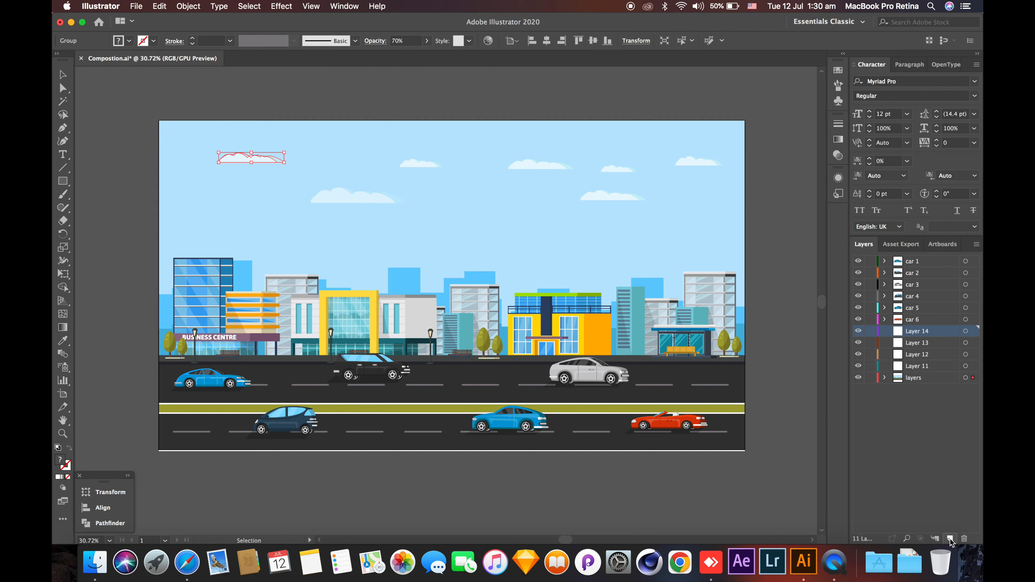
left_click(950, 540)
left_click(950, 539)
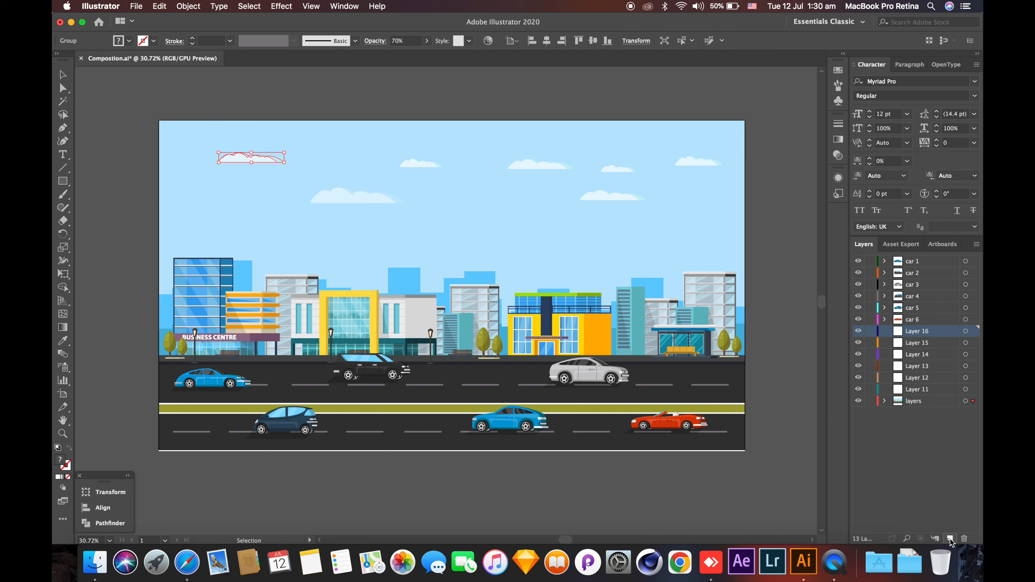
- Add a seventh new layer and name the three uppermost new layers cloud 1, cloud 2 and cloud 3
left_click(950, 540)
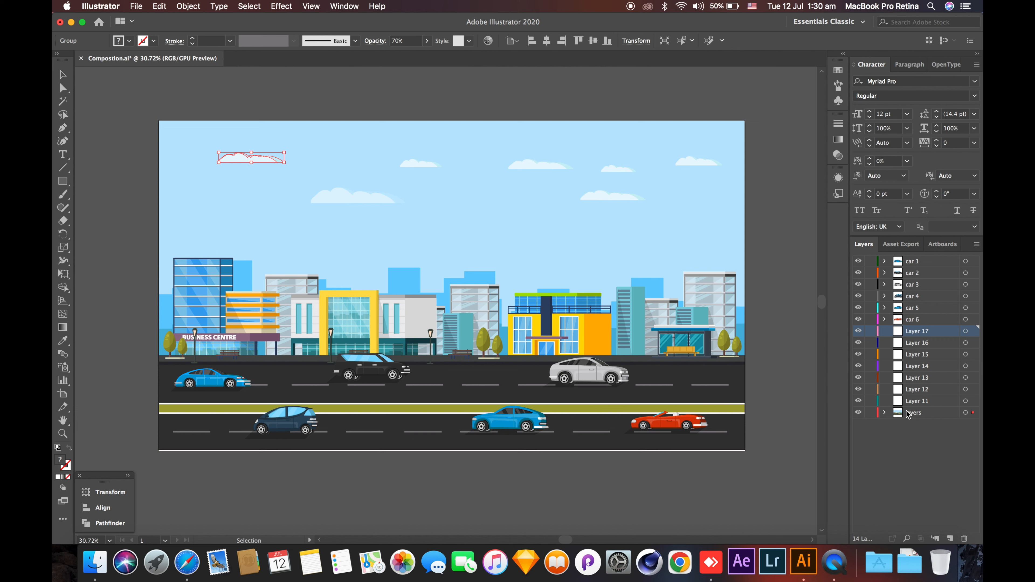
double_click(922, 332)
type("clo")
key("super+a")
type("cloud 1")
key("super+a")
key("super+c")
double_click(922, 343)
key("super+v")
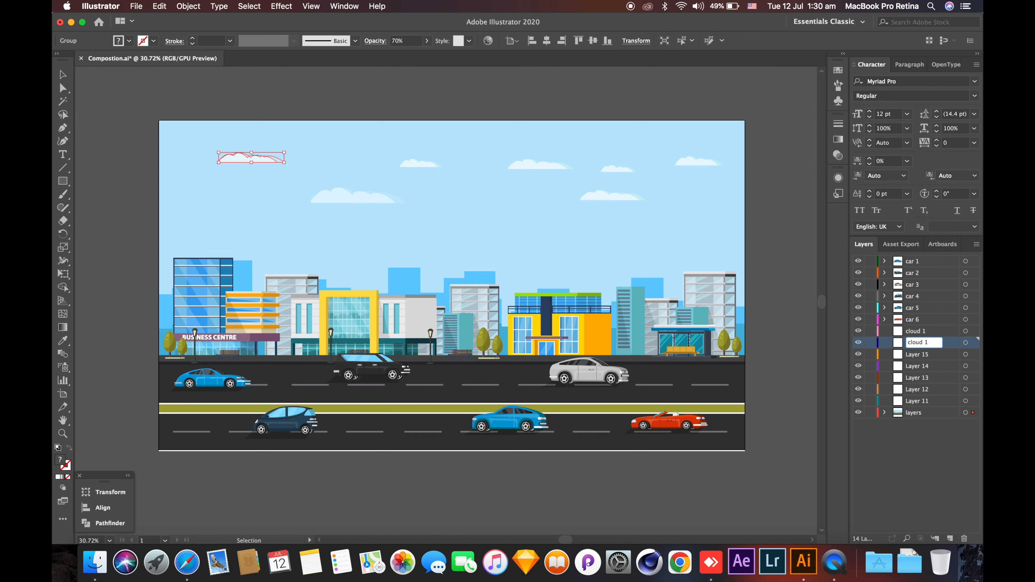
double_click(922, 355)
key("super+v")
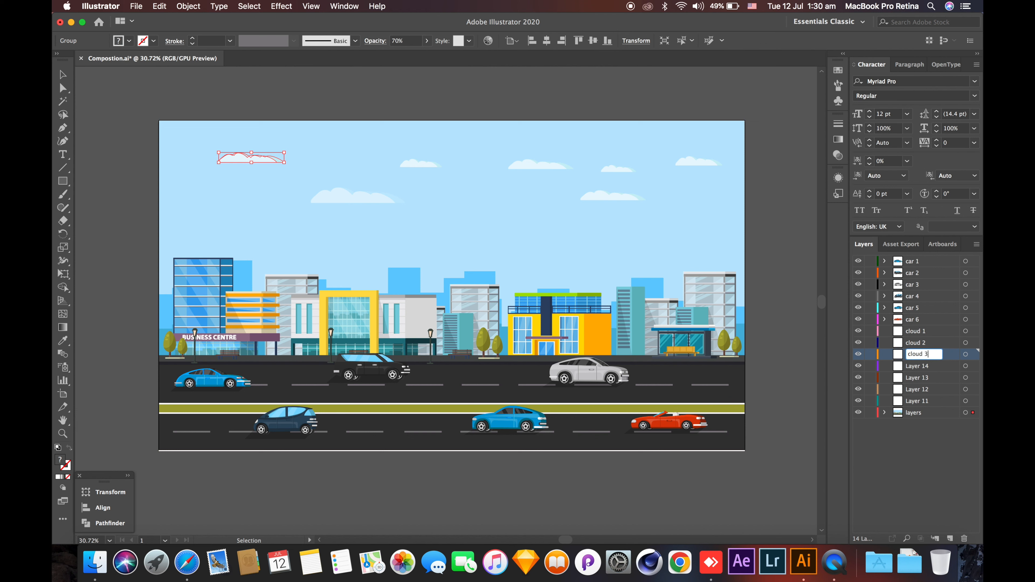
- Rename Layer 14 as cloud 4 and Layer 13 as cloud 5
double_click(925, 366)
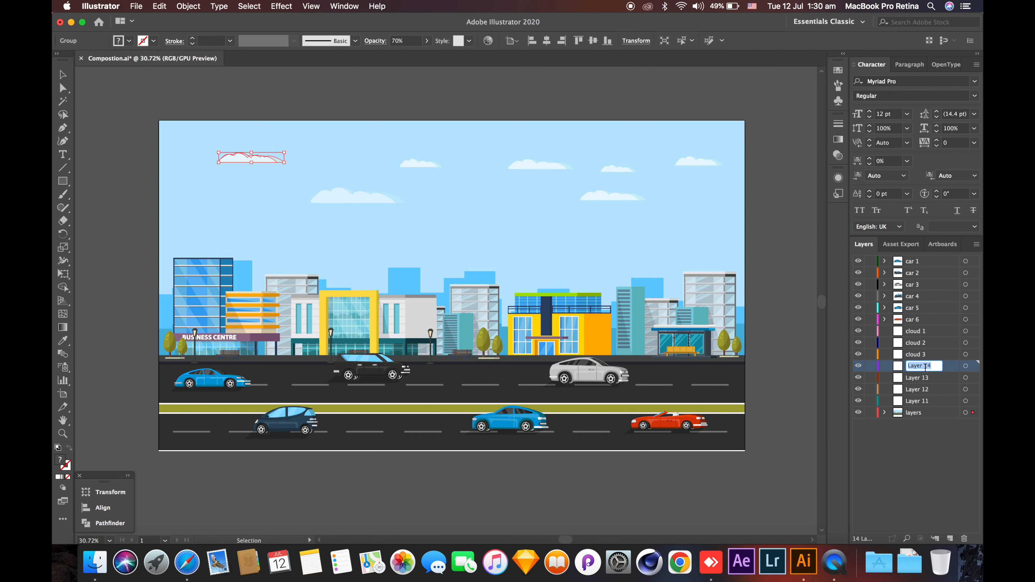
key("super+v")
type("4")
double_click(925, 378)
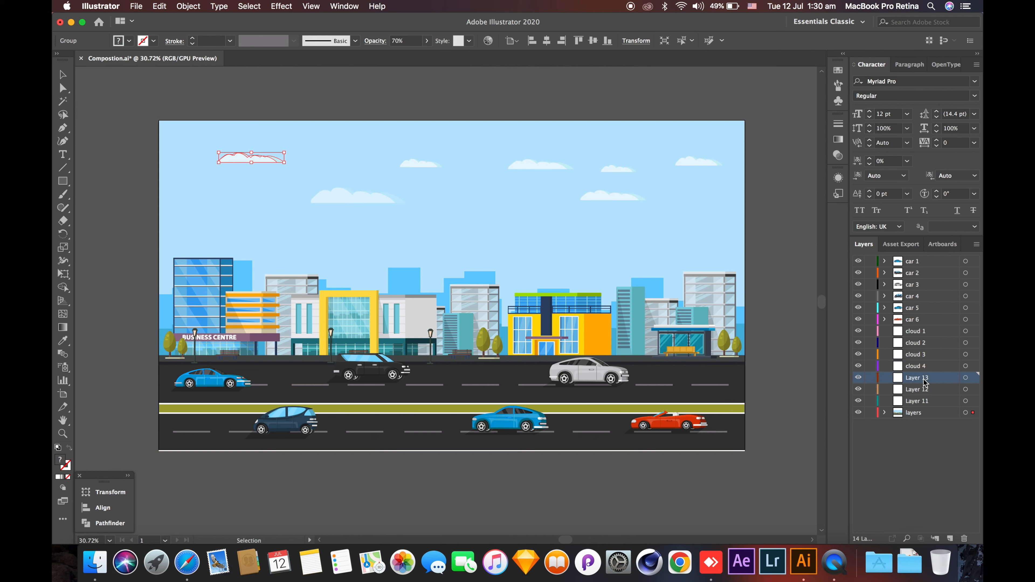
key("super+v")
type("5")
- Rename Layer 12 as cloud 6 and Layer 11 as cloud 7
left_click(923, 390)
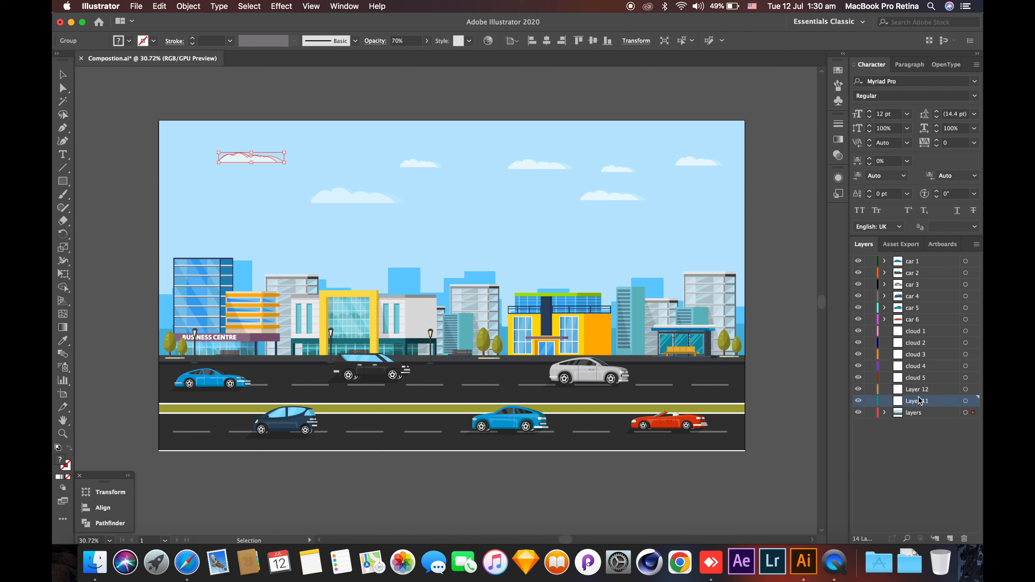
double_click(923, 390)
key("super+v")
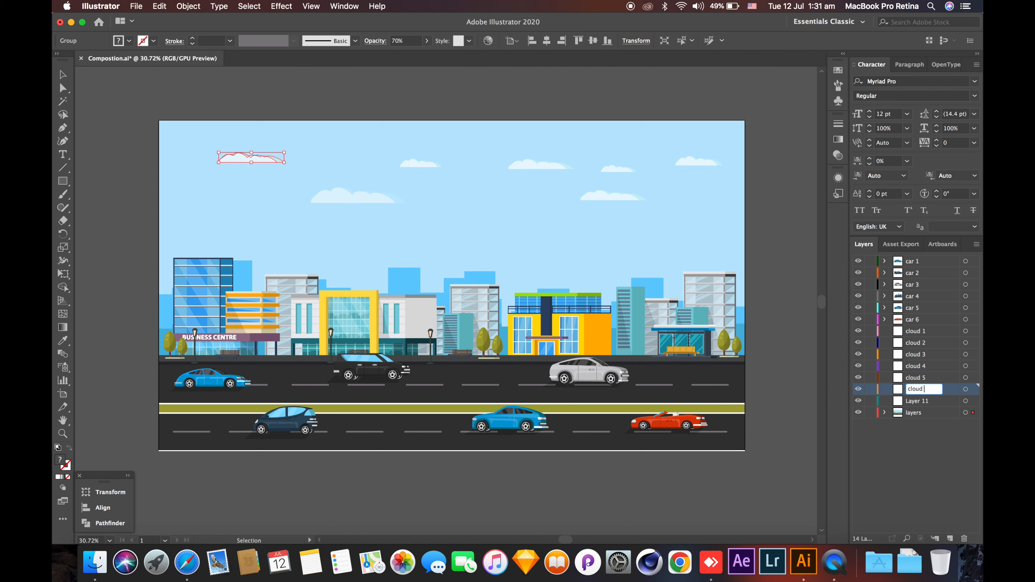
type("6")
left_click(922, 401)
double_click(922, 401)
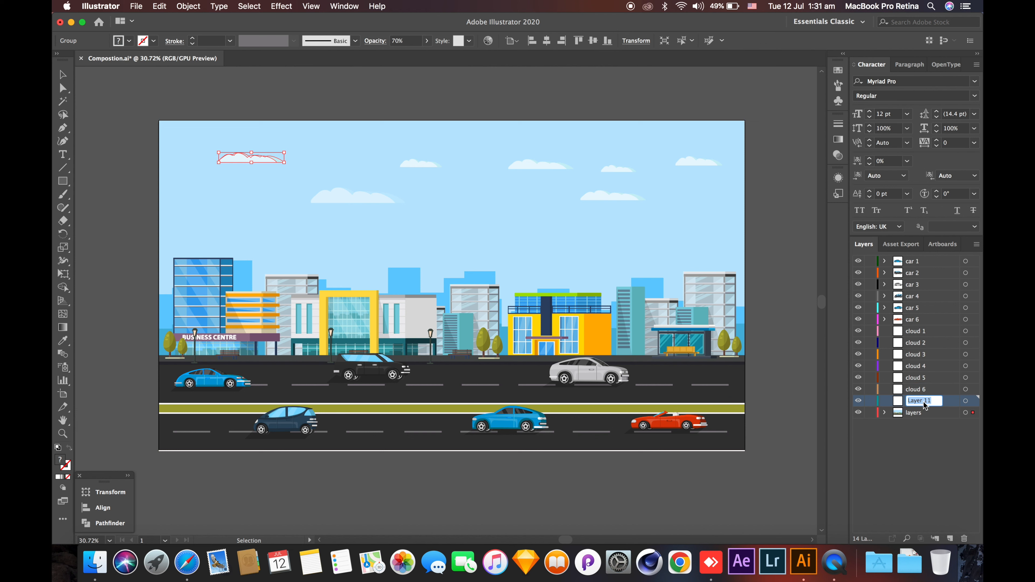
key("super+v")
key("Return")
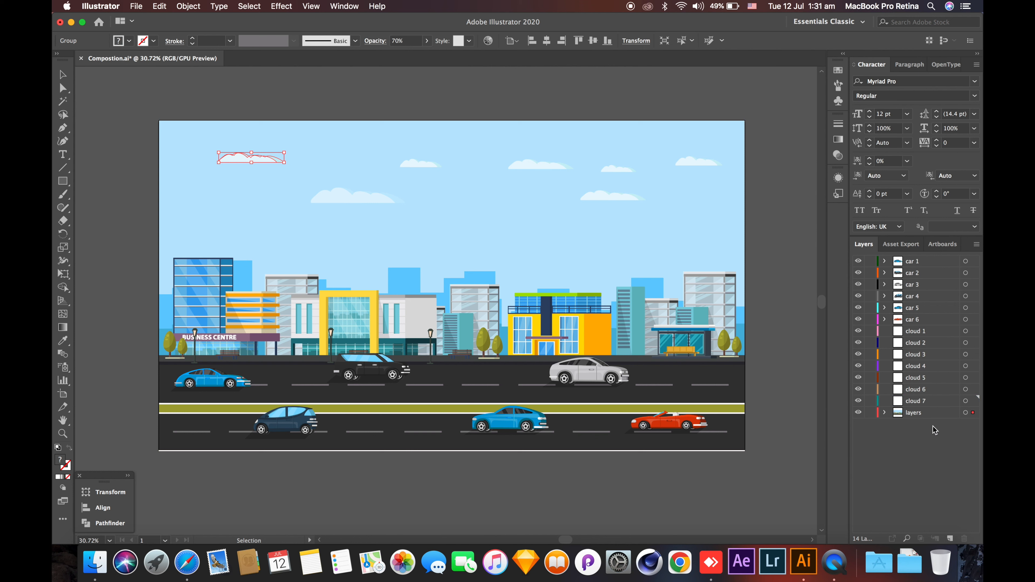
- Move the selected leftmost cloud onto the cloud 1 layer and the large low cloud beside it onto cloud 2
left_click(925, 414)
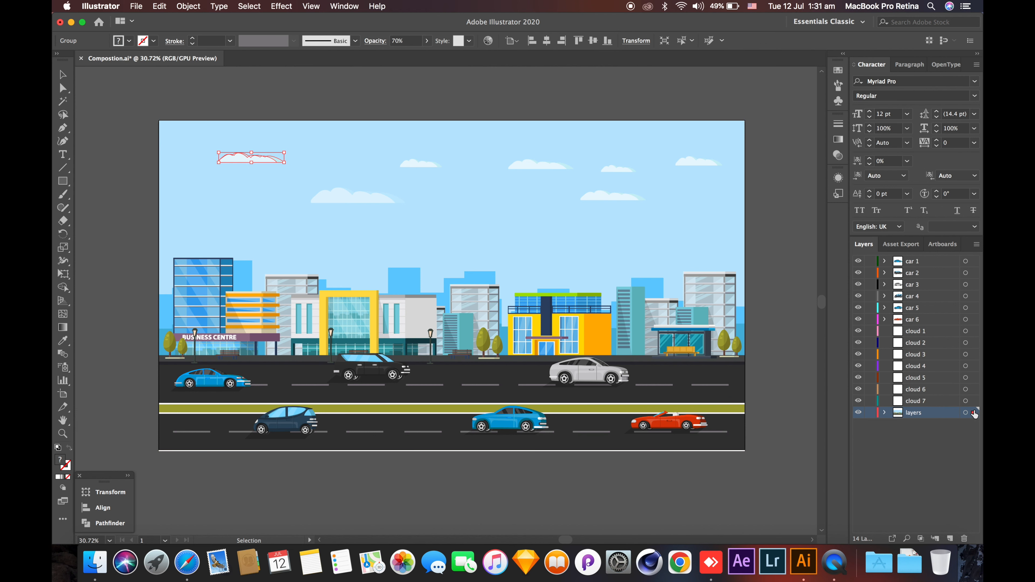
left_click_drag(974, 412, 974, 331)
left_click(374, 194)
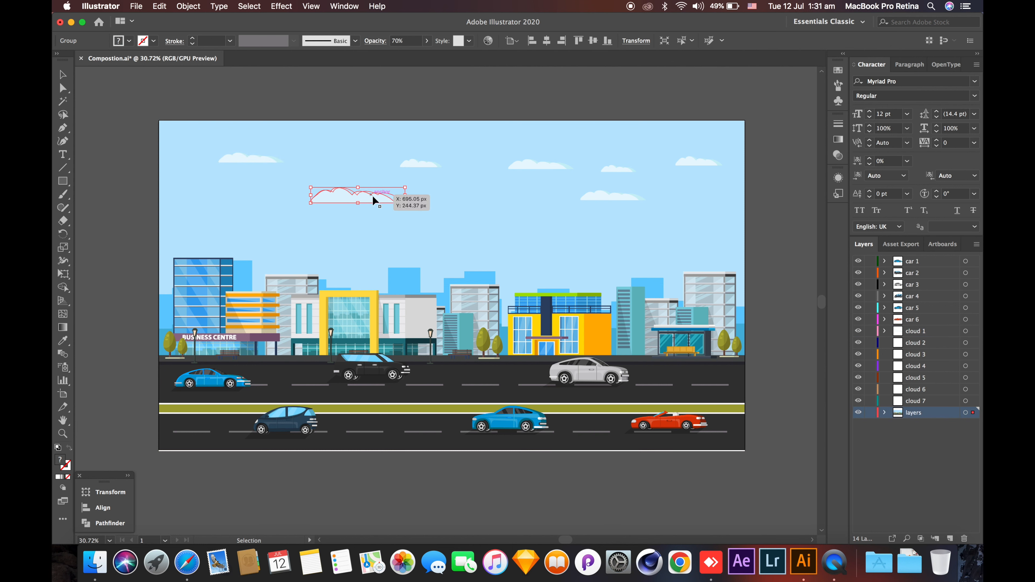
left_click_drag(973, 412, 971, 343)
- Move the small upper cloud near the middle of the sky onto cloud 3 and the wider cloud beside it onto cloud 4
left_click(424, 163)
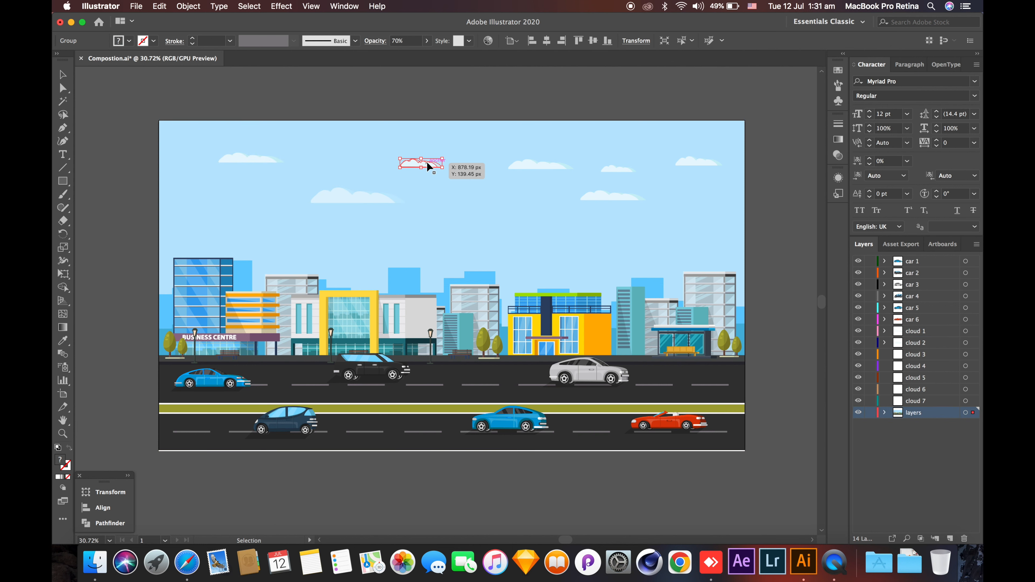
left_click_drag(973, 412, 970, 364)
left_click(530, 163)
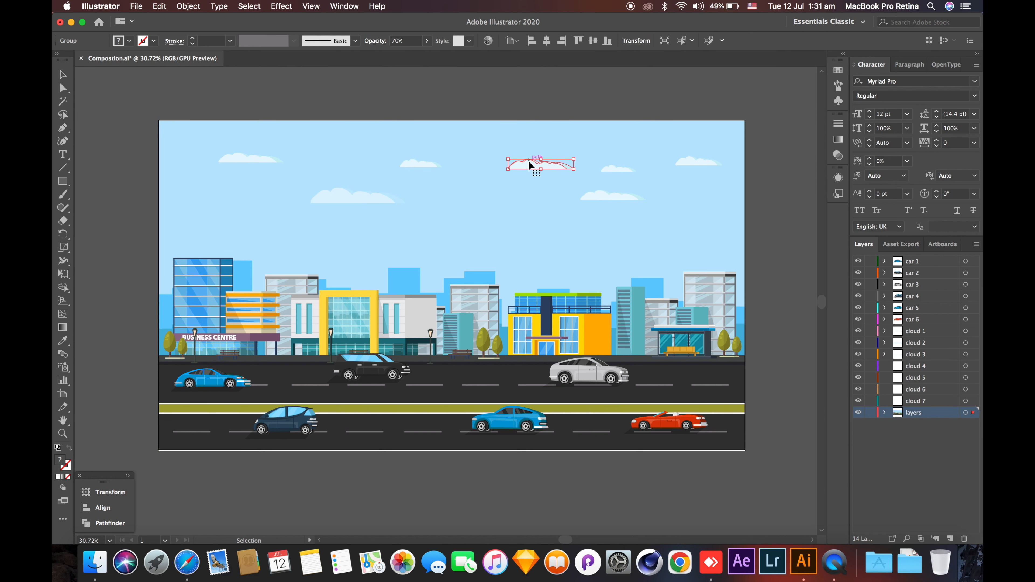
left_click_drag(974, 413, 971, 368)
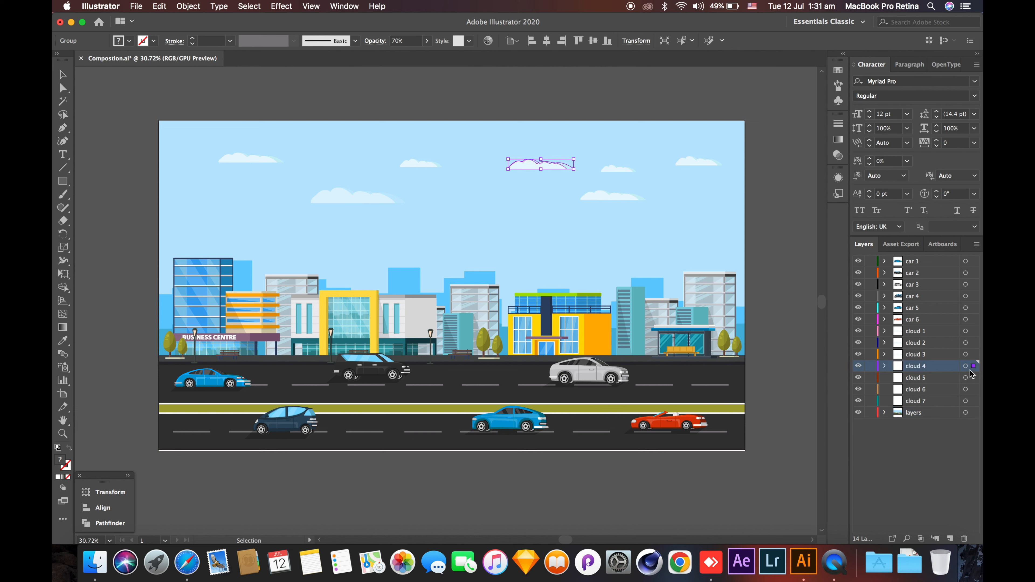
- Move the right-hand lower cloud onto cloud 5, the small cloud above it onto cloud 6 and the rightmost cloud onto cloud 7
left_click(592, 199)
left_click_drag(973, 412, 974, 390)
left_click(631, 170)
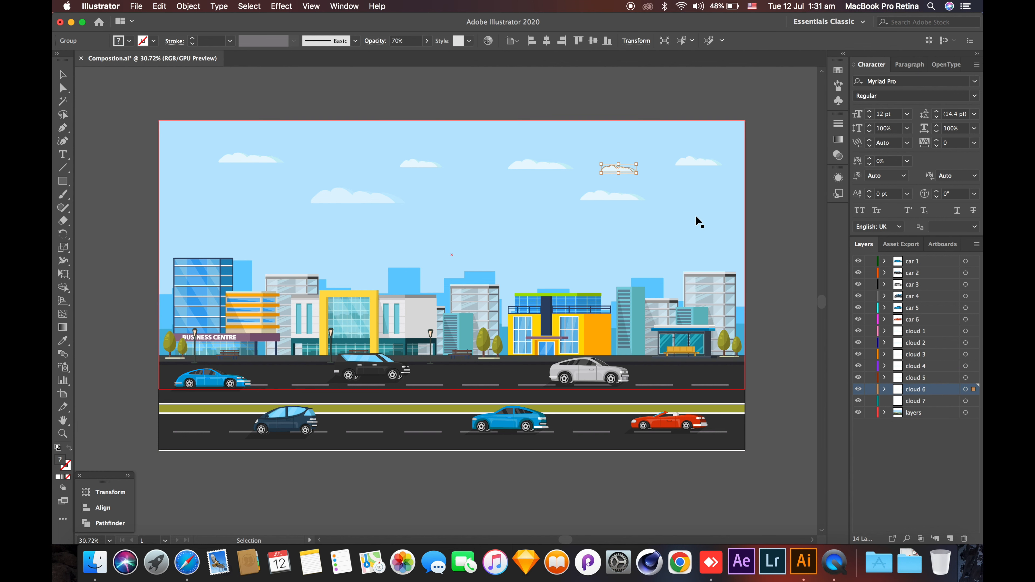
left_click(683, 168)
left_click_drag(973, 412, 972, 402)
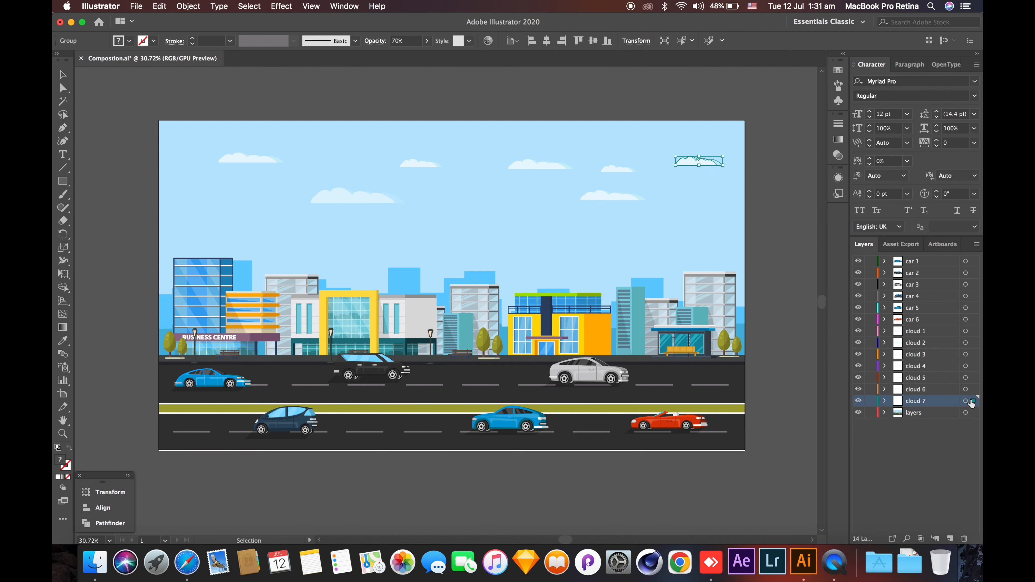
left_click(925, 436)
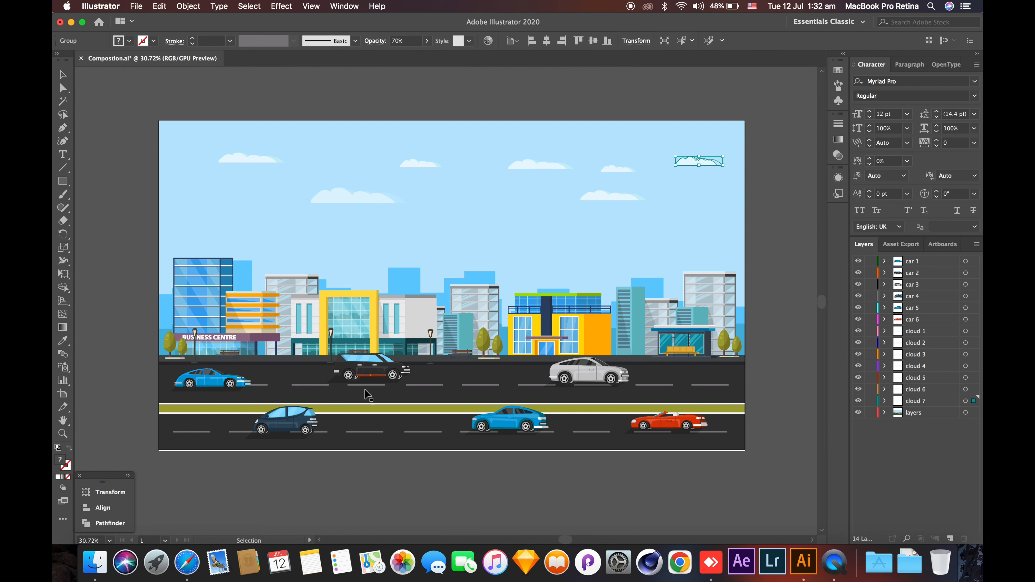
- Hide and reshow the "layers" layer to check that the cars and clouds are separated from the background
left_click(858, 413)
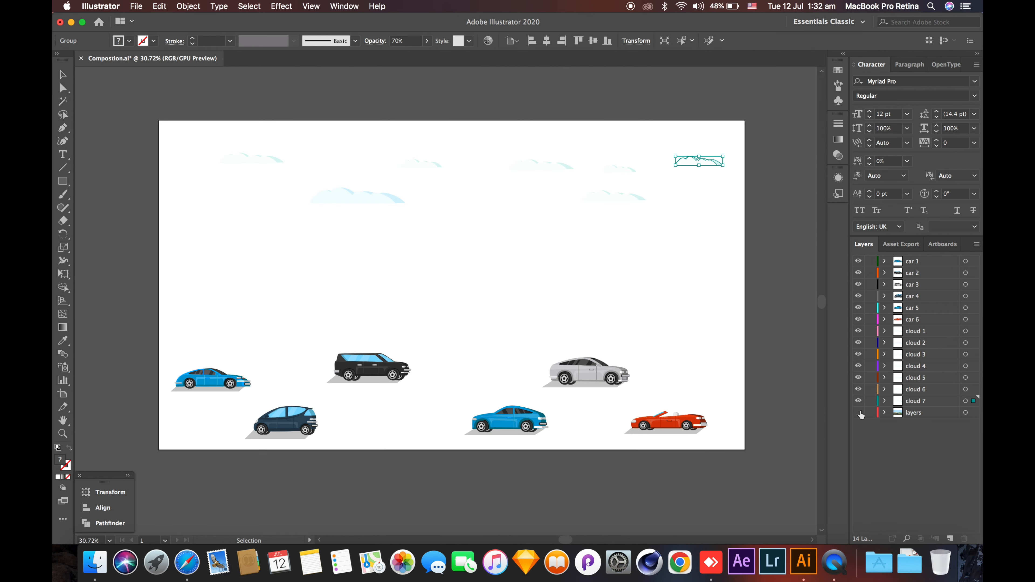
left_click(858, 412)
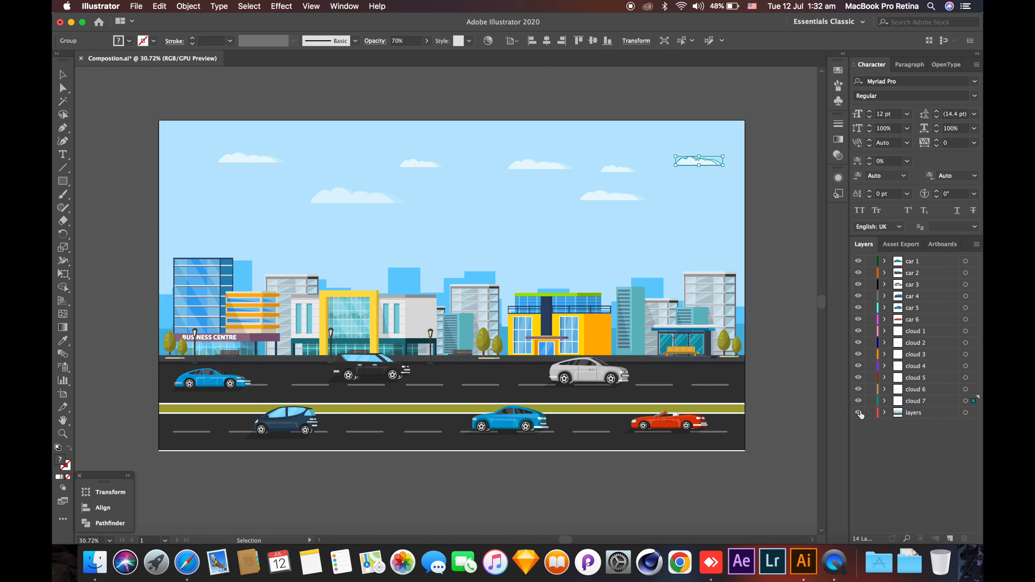
- Rename the "layers" layer as bg and save the illustration
double_click(915, 413)
type("bg")
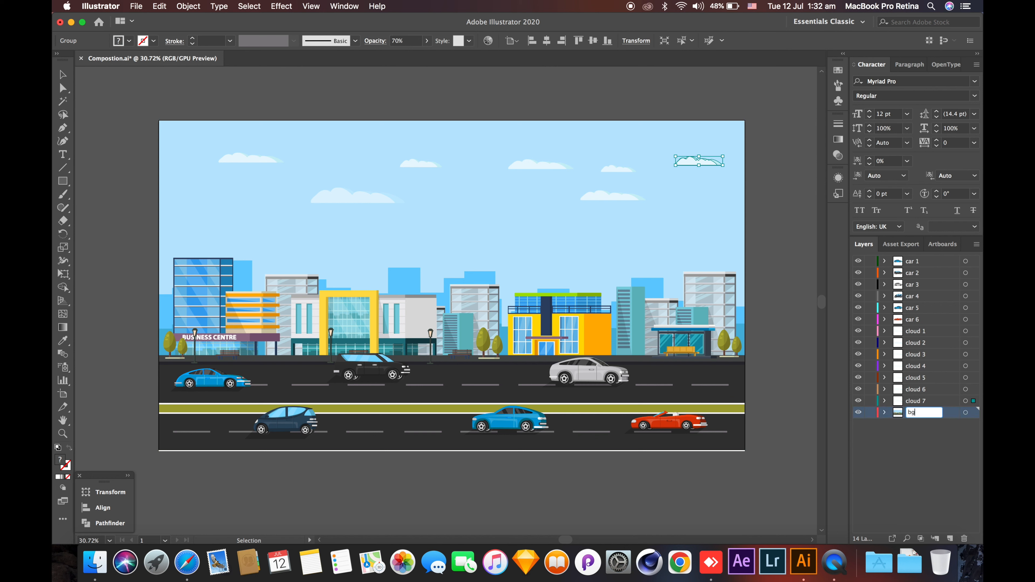
key("Return")
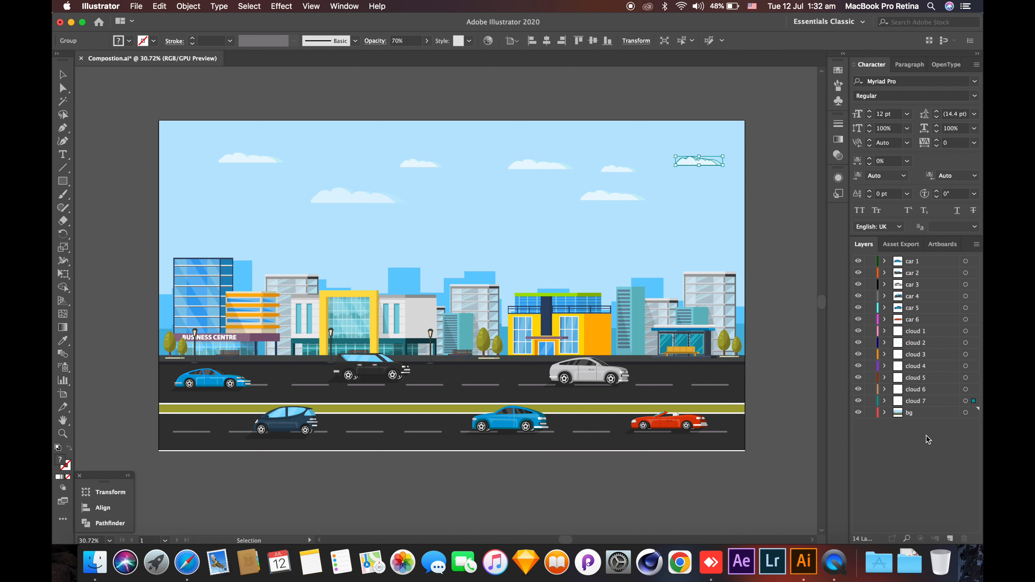
key("super+s")
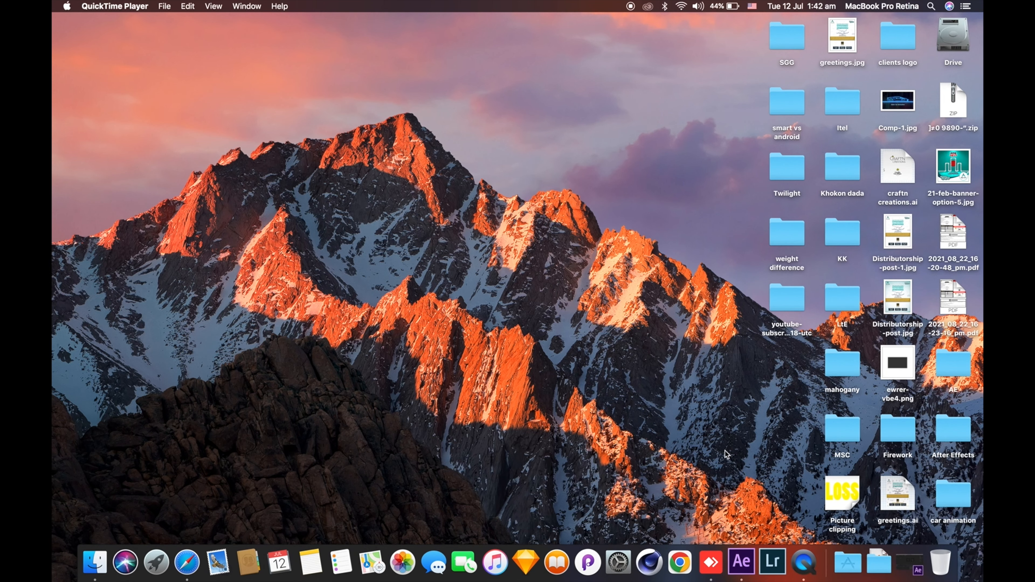
- Switch to After Effects, import Compostion.ai as a composition that retains layer sizes, and open the Compostion composition
left_click(747, 551)
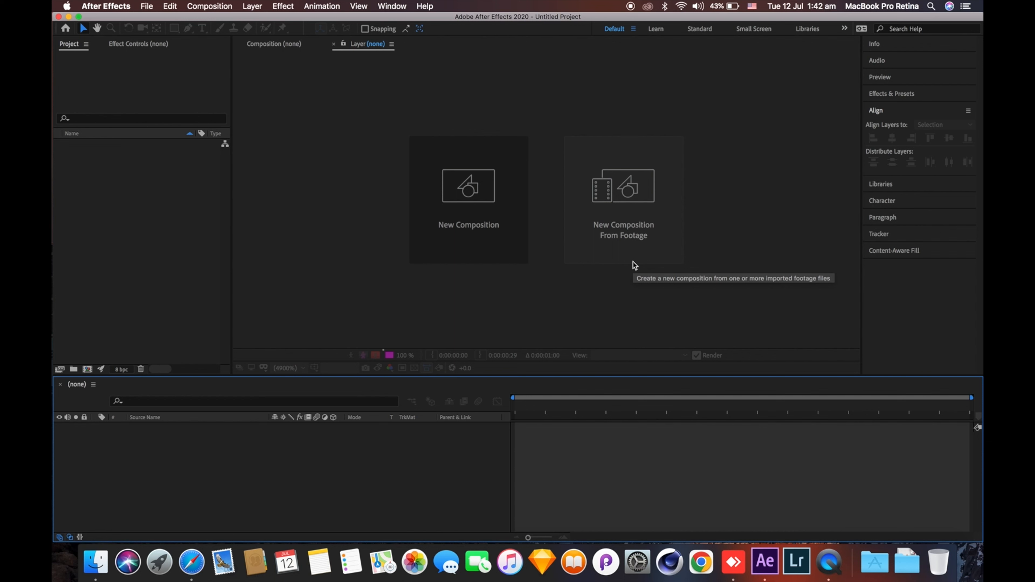
left_click(634, 240)
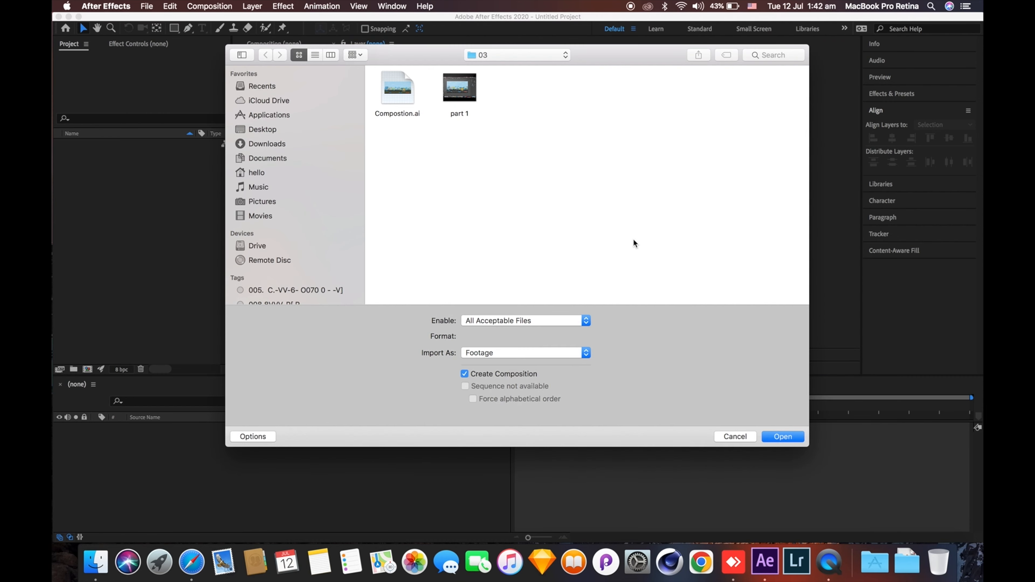
left_click(398, 98)
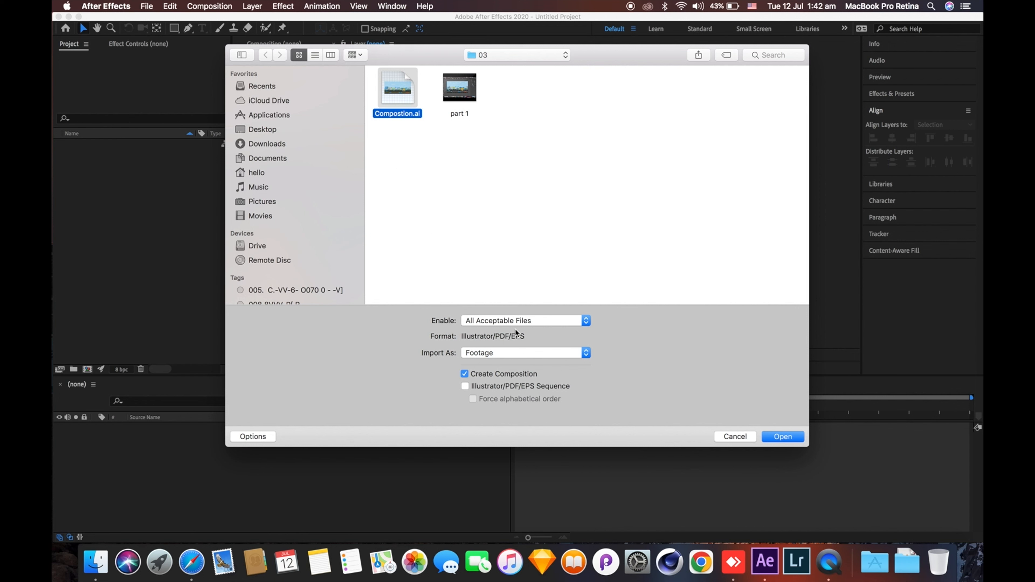
left_click(515, 354)
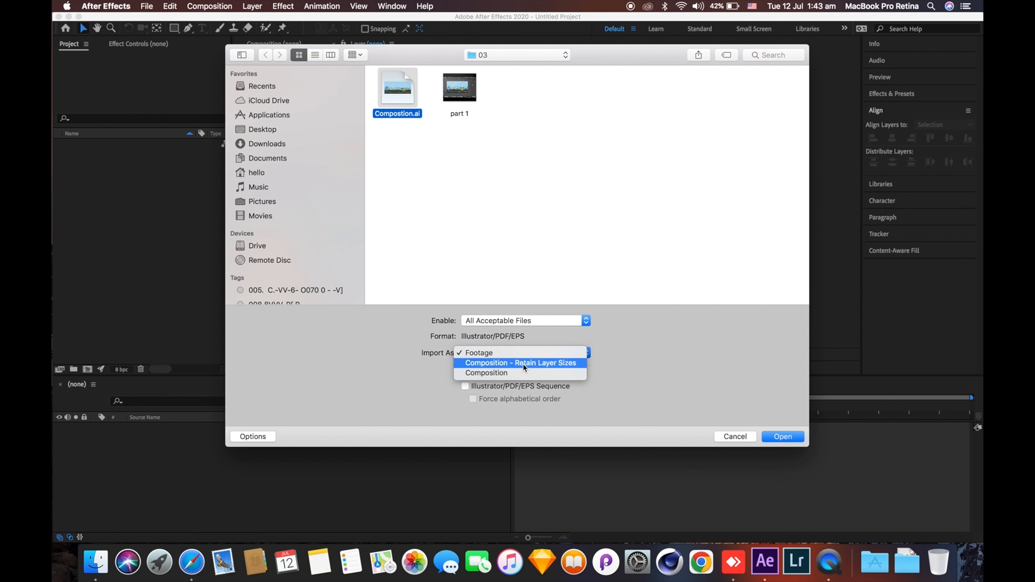
left_click(524, 363)
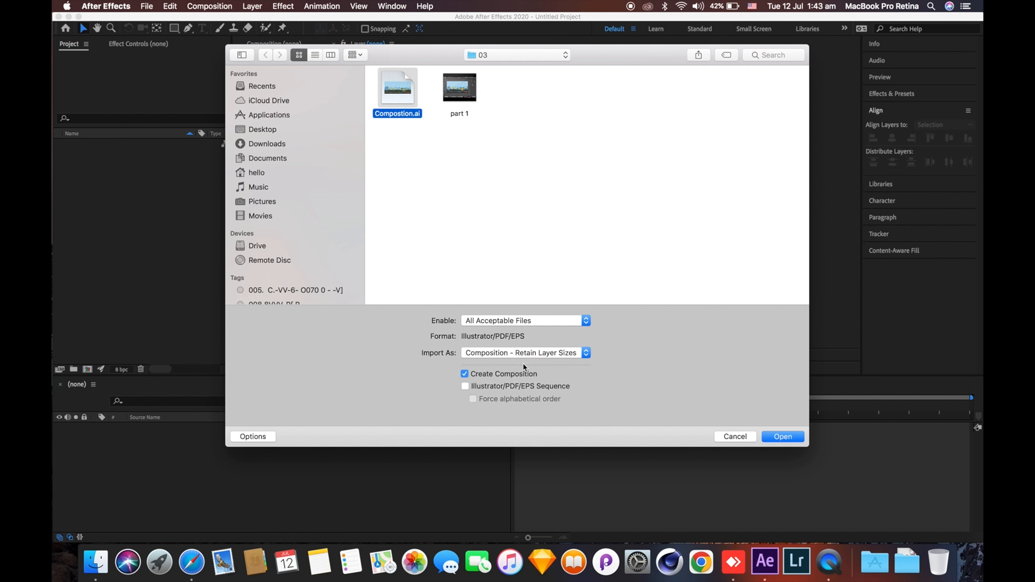
left_click(783, 437)
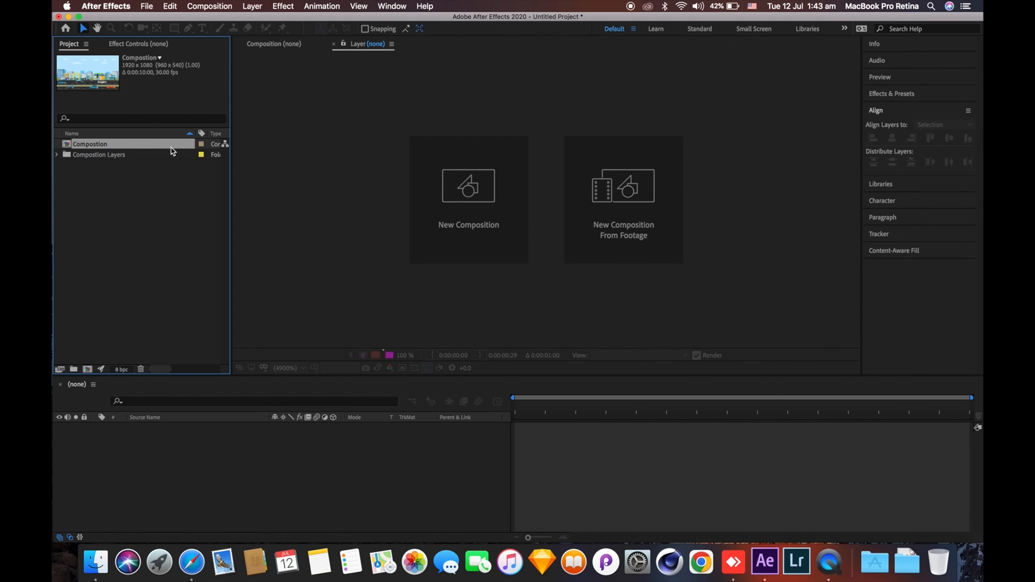
double_click(96, 144)
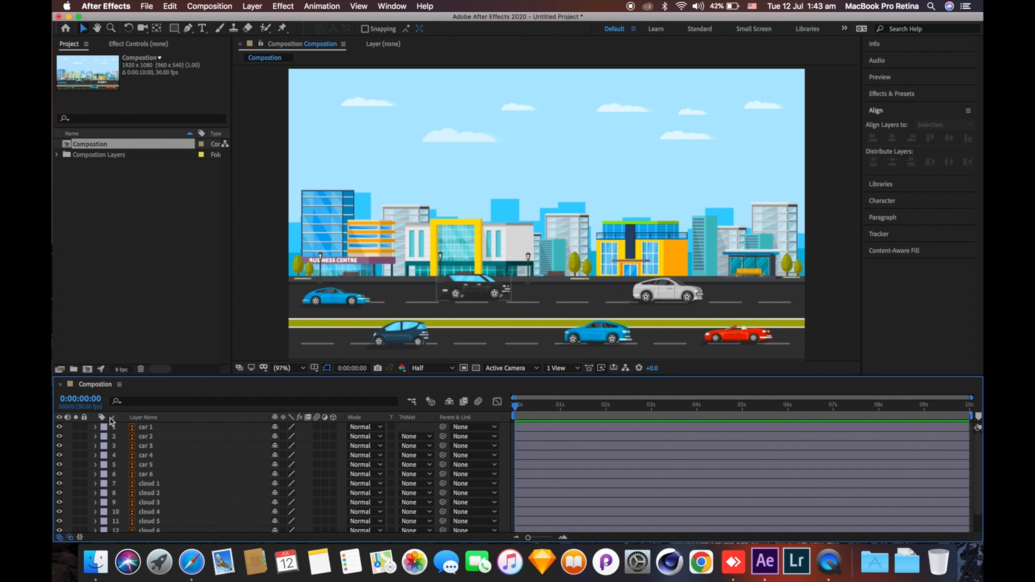
- Enlarge the timeline and select the car and cloud layers in turn to check which artwork each one holds
left_click_drag(157, 376, 158, 334)
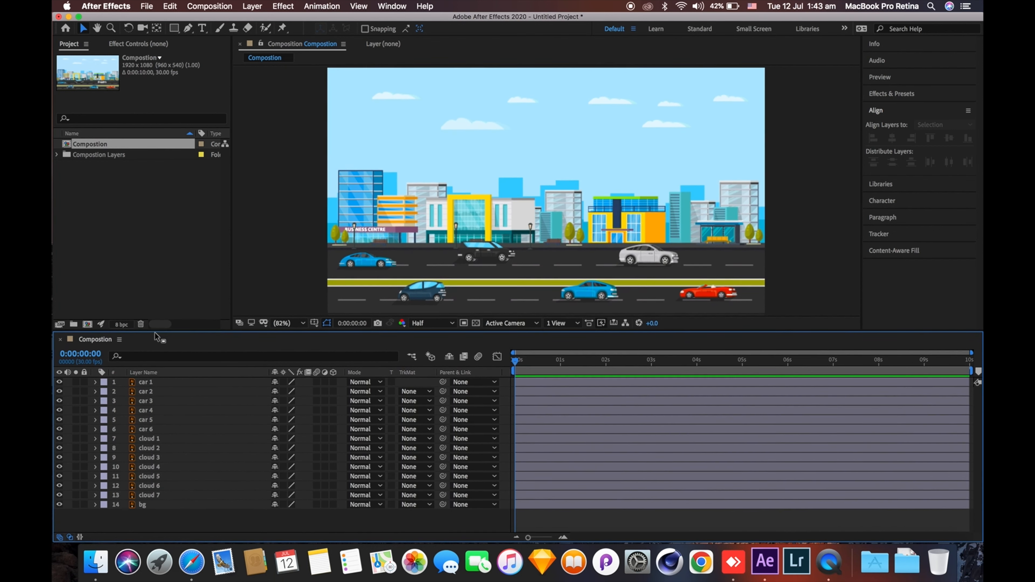
left_click(155, 386)
left_click(157, 392)
left_click(158, 402)
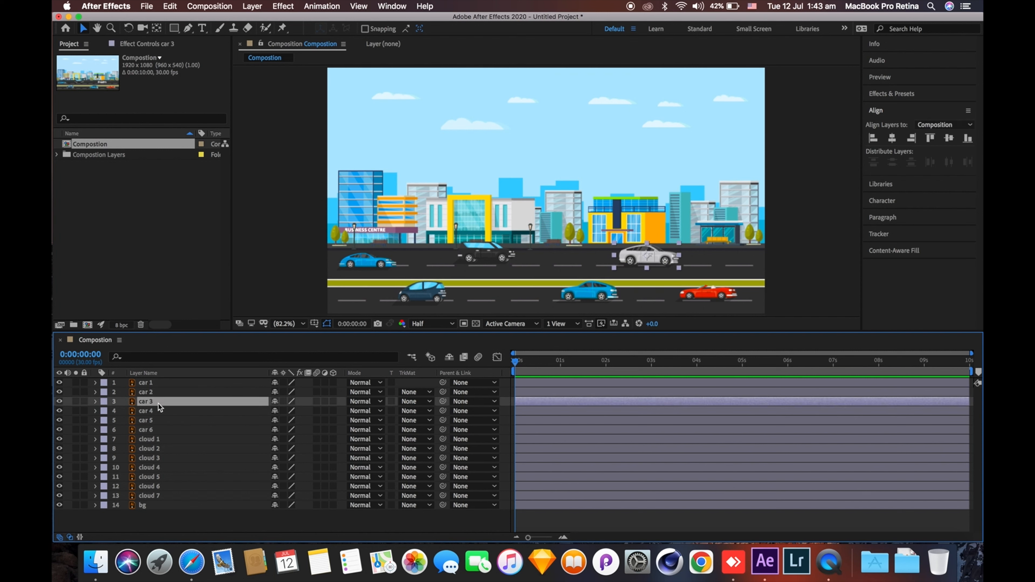
left_click(160, 411)
left_click(160, 424)
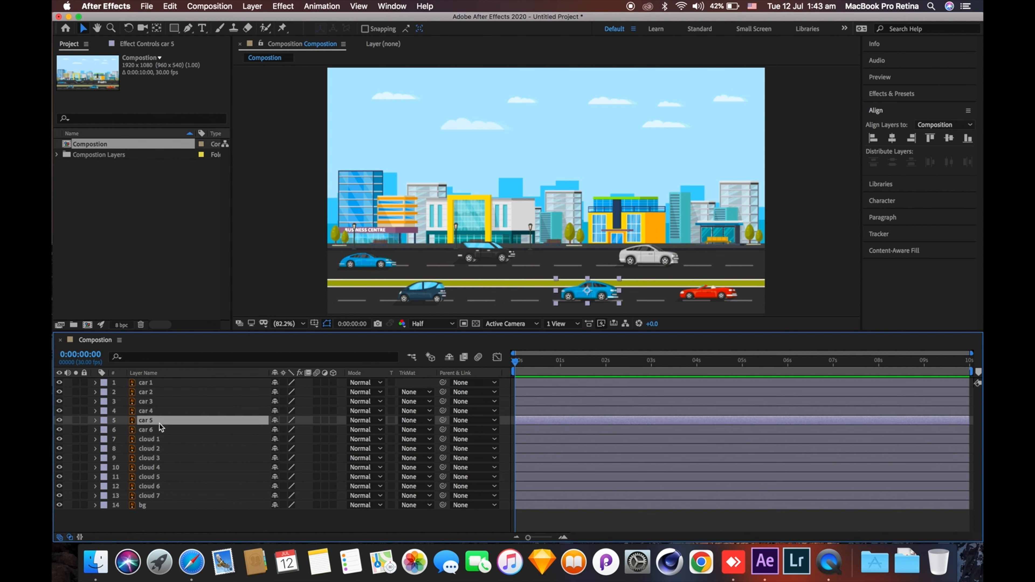
left_click(158, 431)
left_click(160, 441)
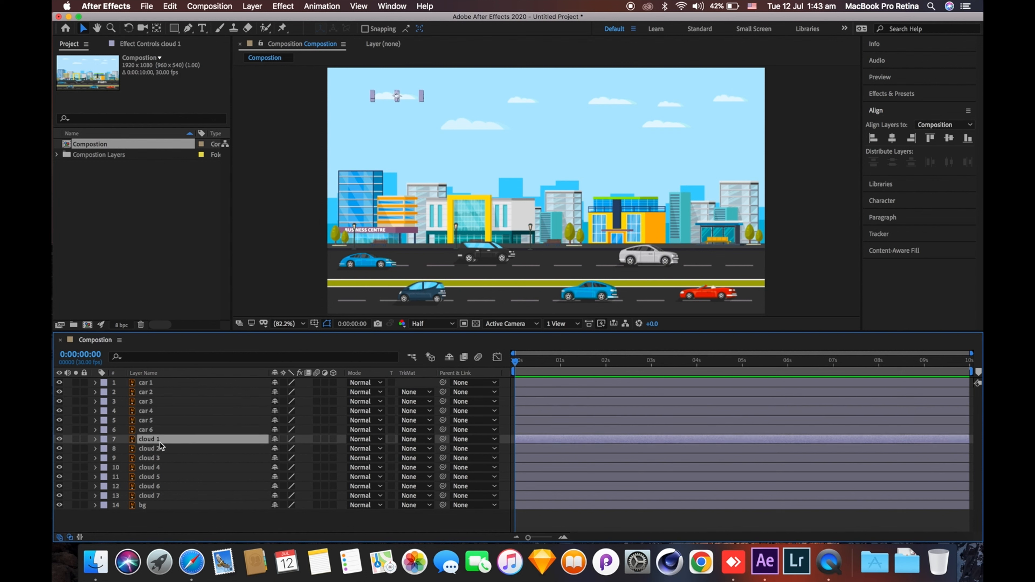
left_click(160, 450)
left_click(159, 459)
left_click(158, 477)
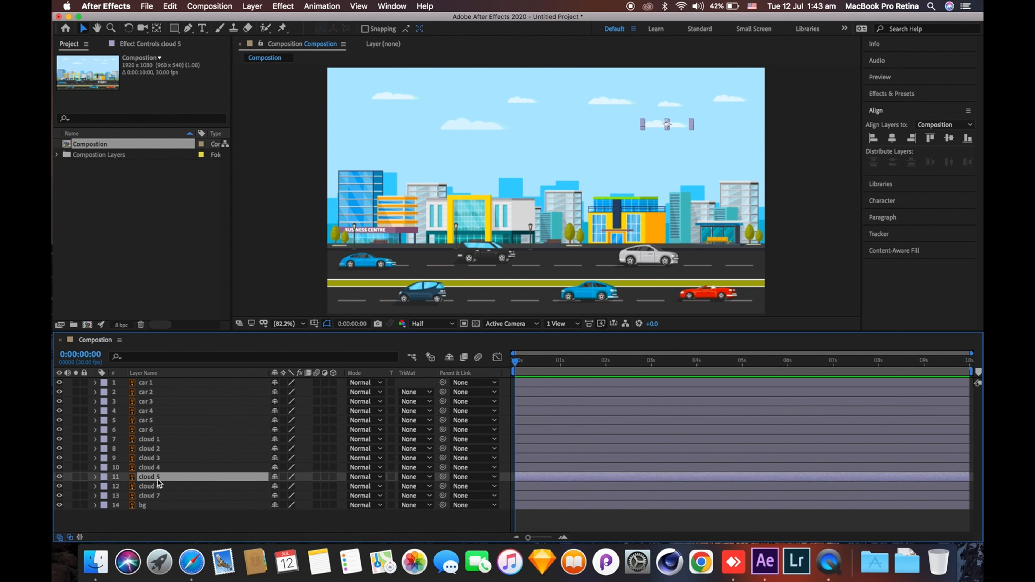
left_click(158, 487)
left_click(159, 495)
left_click(160, 467)
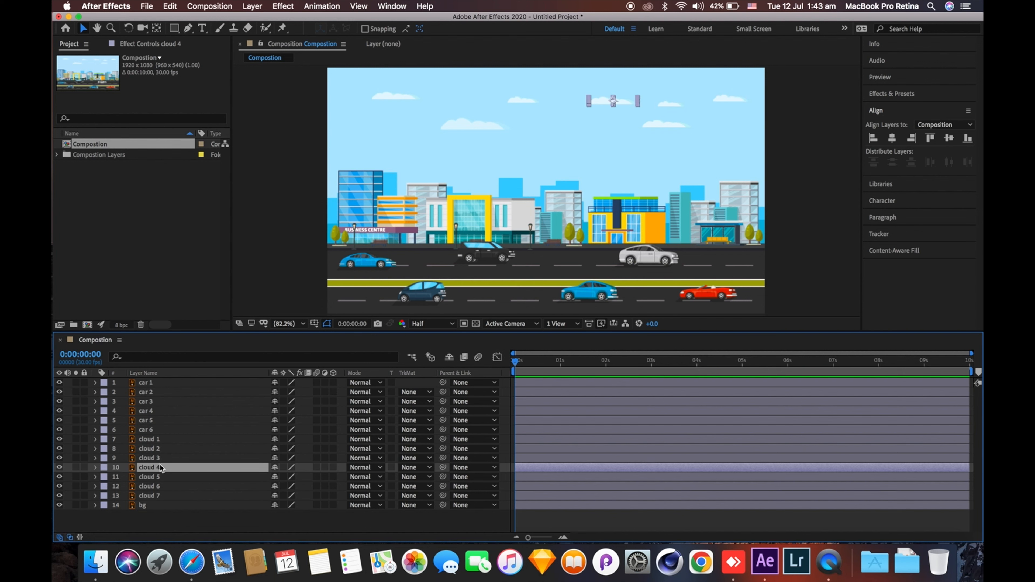
- Select cloud 1 and the car 3, car 2 and car 1 layers in turn to check their artwork
left_click(157, 440)
left_click(155, 402)
left_click(154, 391)
left_click(153, 384)
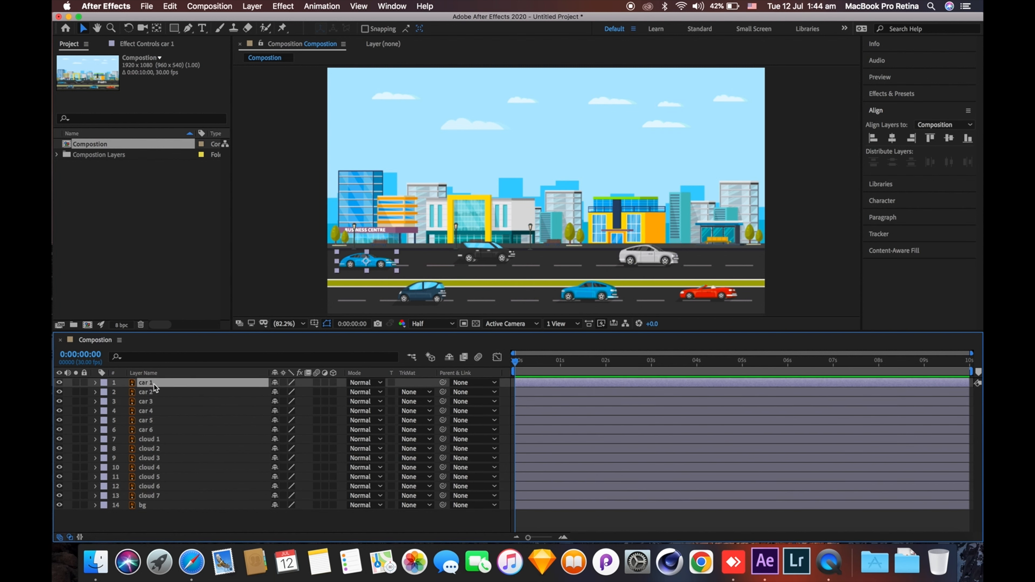
- Lock the bg layer and slightly enlarge the composition preview above the timeline
left_click(150, 505)
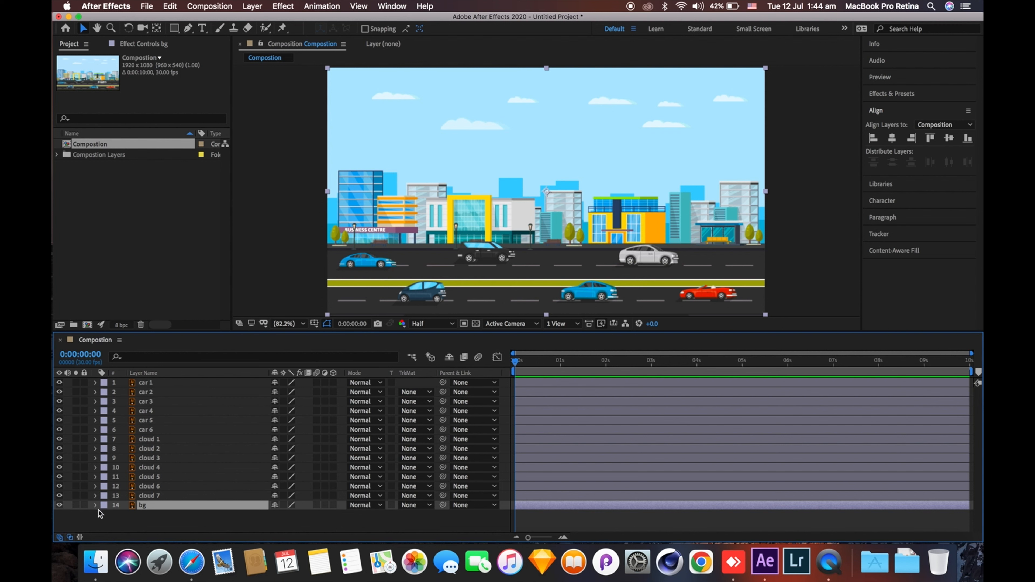
left_click(84, 505)
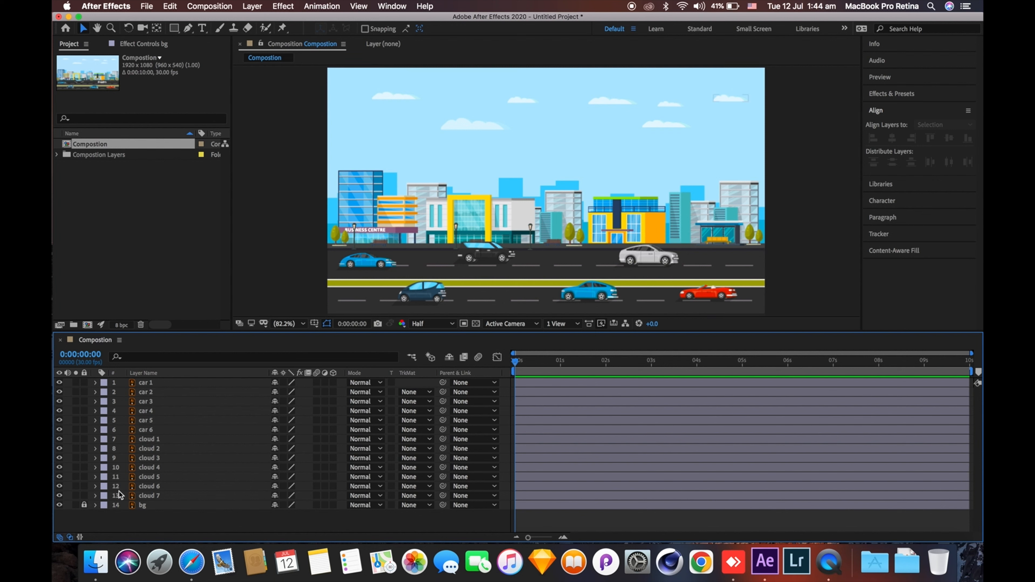
left_click_drag(250, 336, 249, 345)
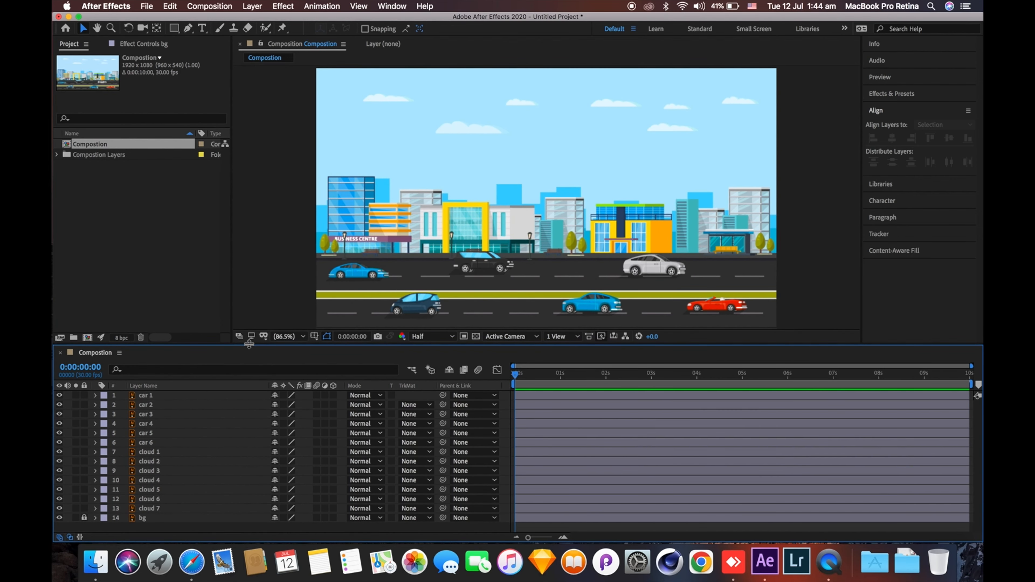
- Step through the car 1 to car 6 layers to identify which vehicle each one holds
left_click(167, 396)
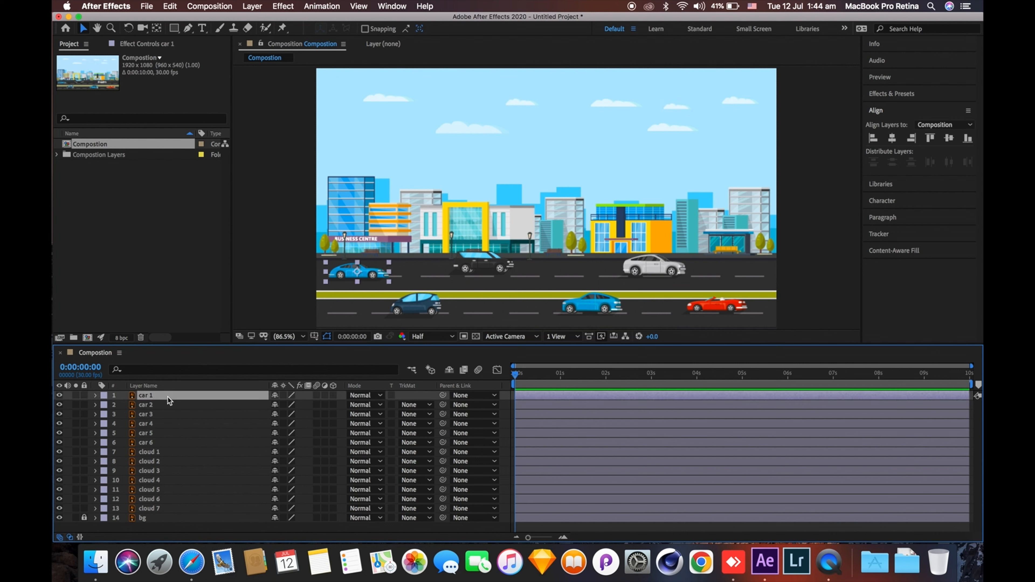
left_click(164, 404)
left_click(165, 414)
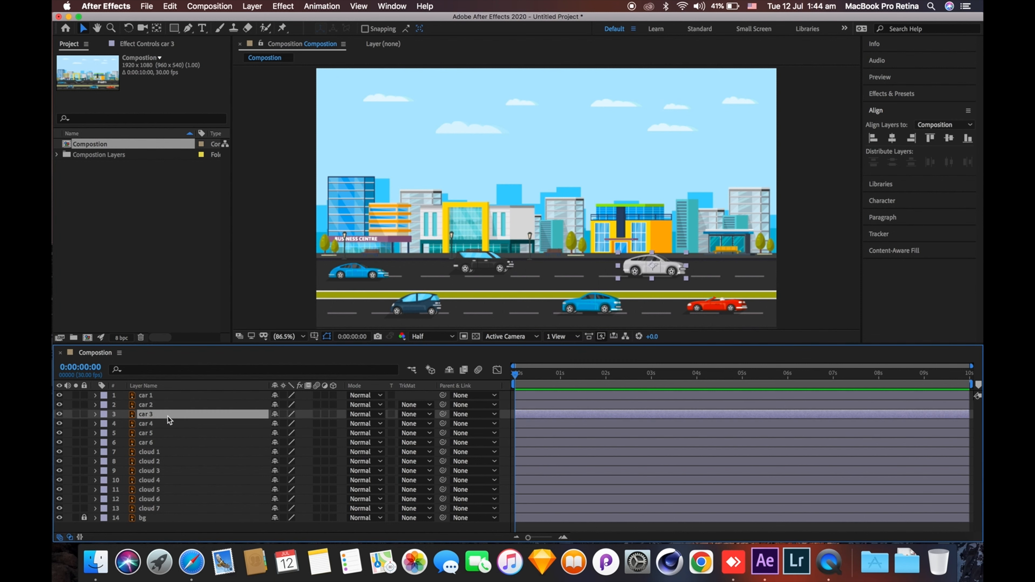
left_click(167, 424)
left_click(168, 434)
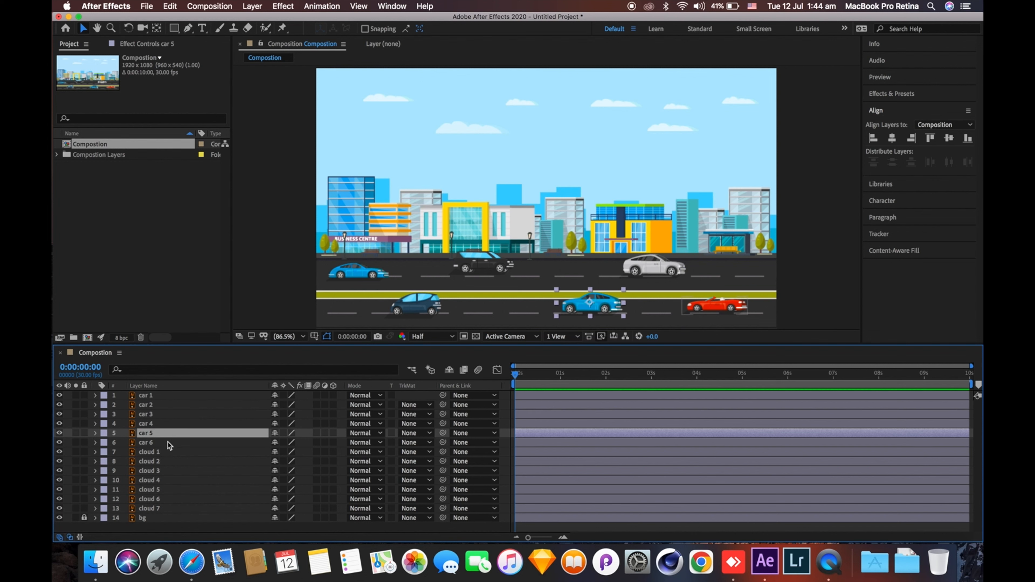
left_click(168, 443)
left_click(157, 398)
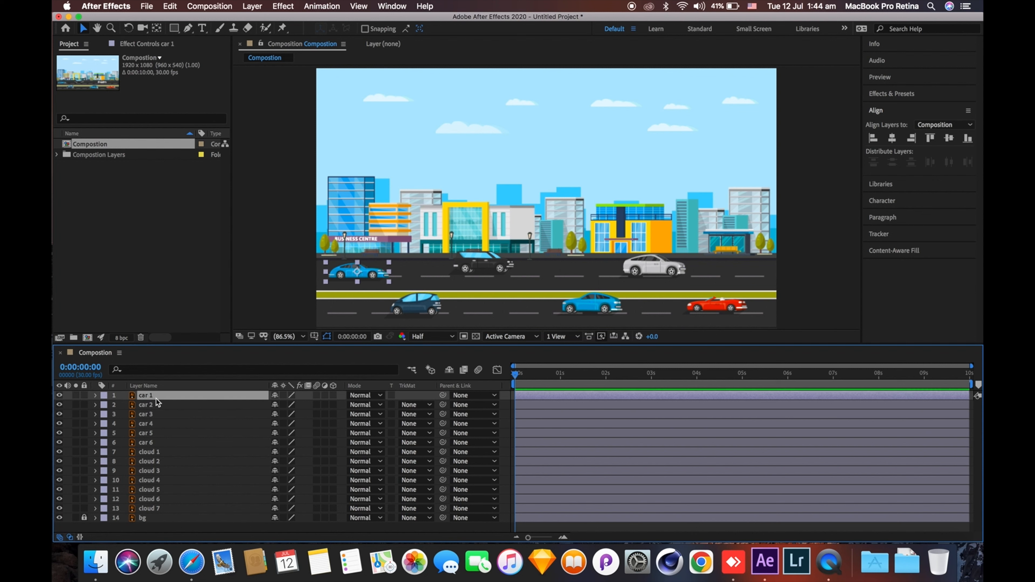
left_click(157, 404)
left_click(162, 413)
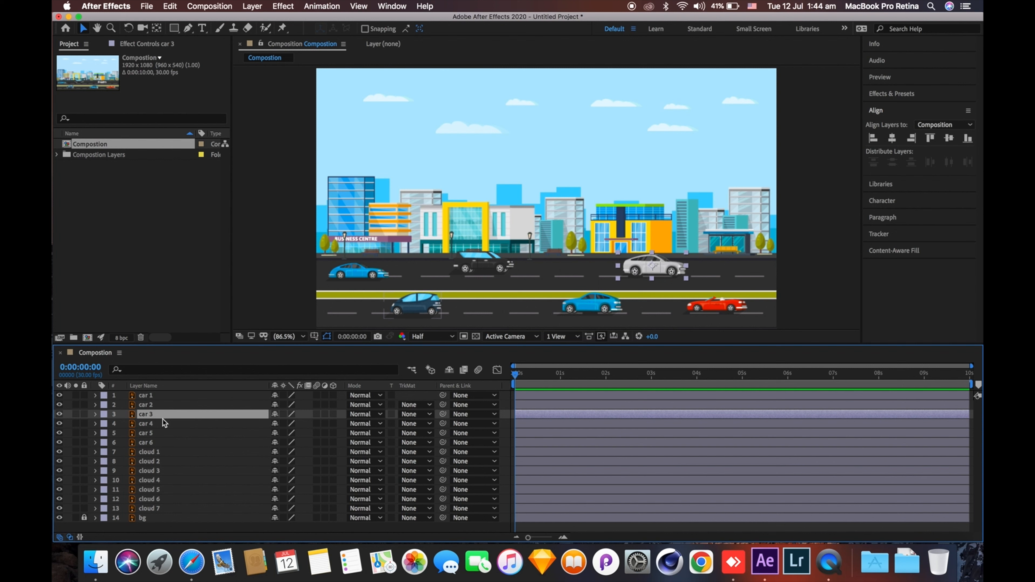
left_click(167, 434)
left_click(169, 443)
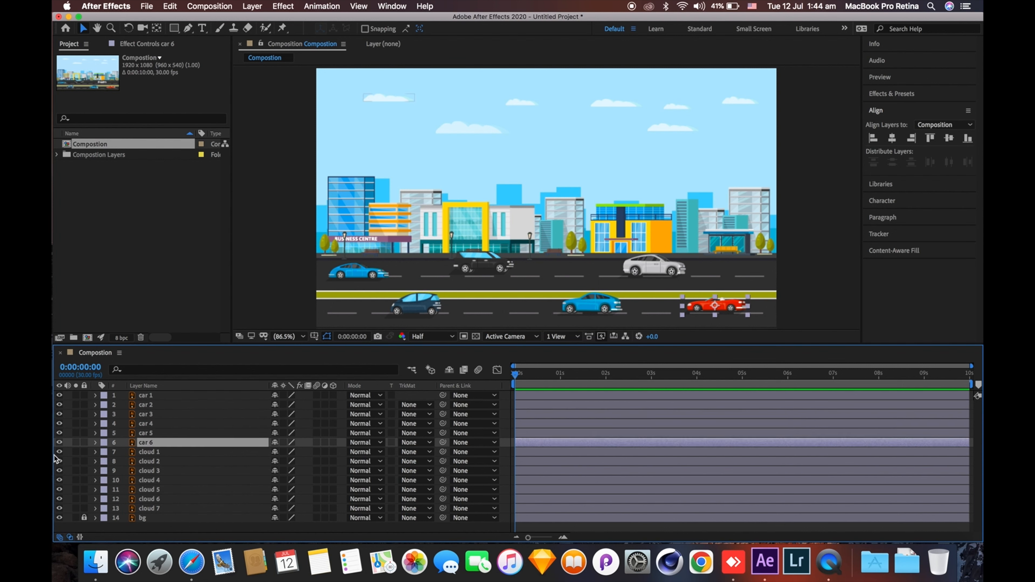
- Examine the Transform properties of car 6, car 5 and car 4 in turn, collapsing each layer again
left_click(95, 443)
left_click(105, 452)
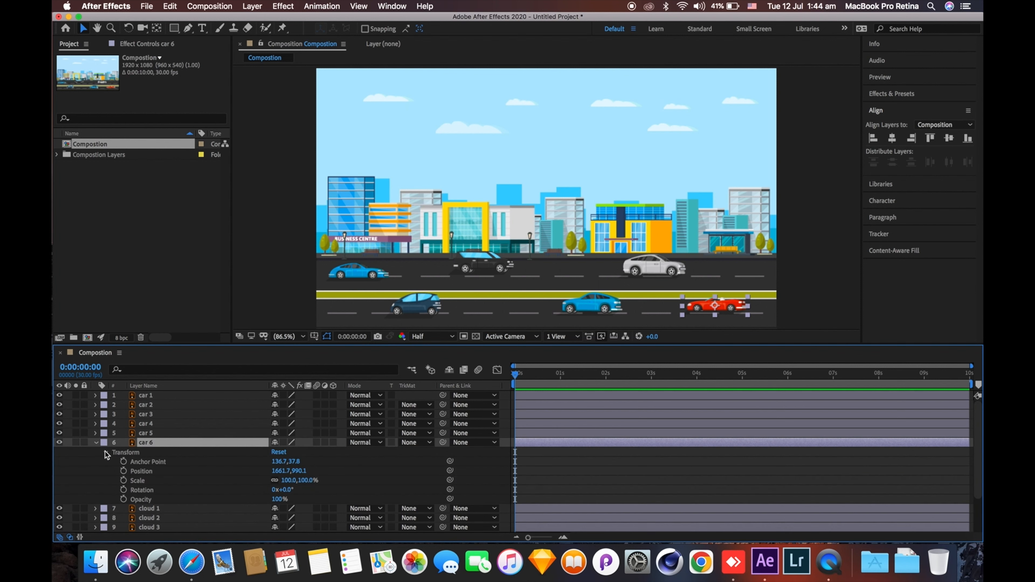
left_click(97, 443)
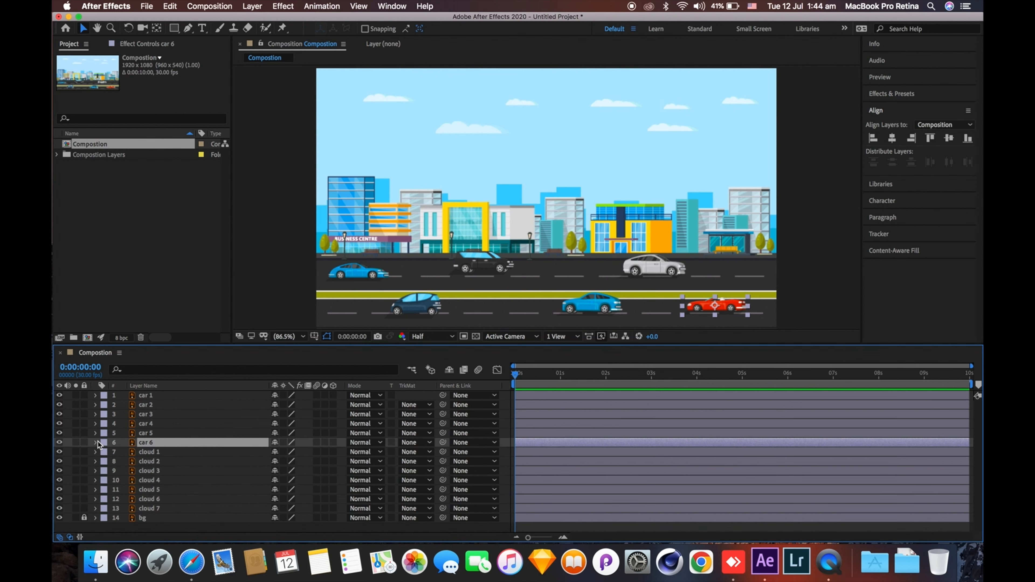
left_click(96, 434)
left_click(106, 443)
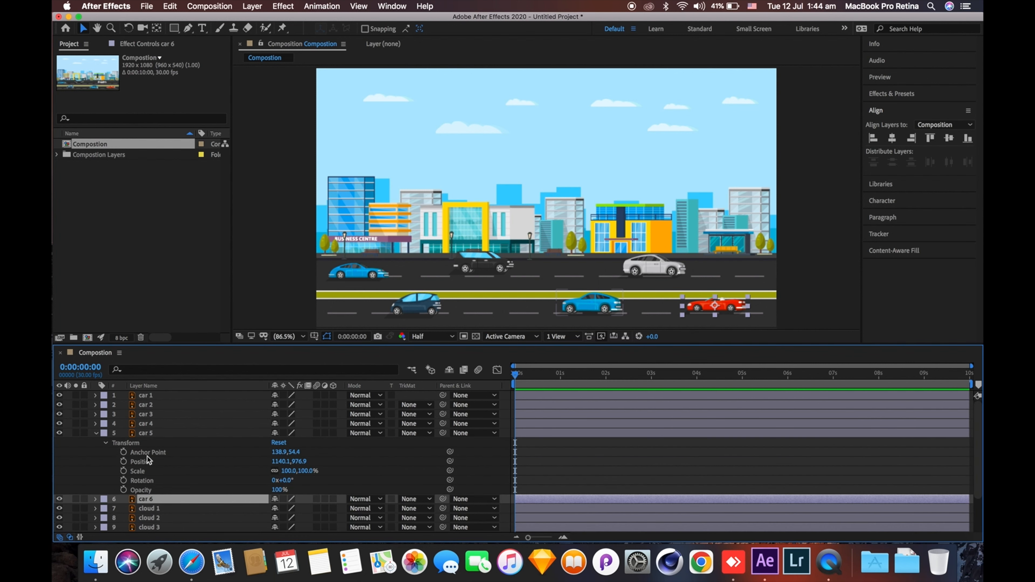
left_click(146, 433)
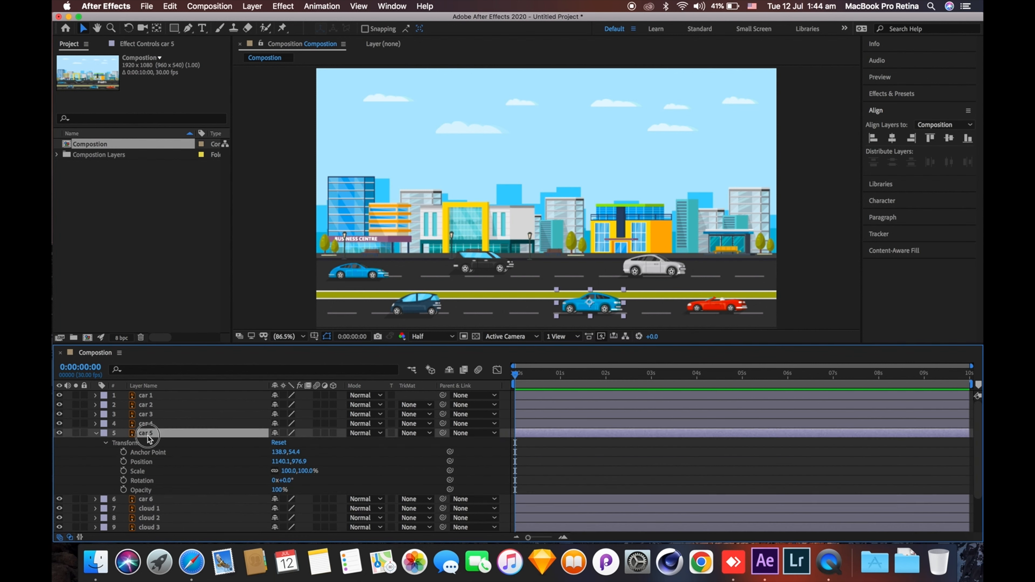
left_click(96, 433)
left_click(95, 424)
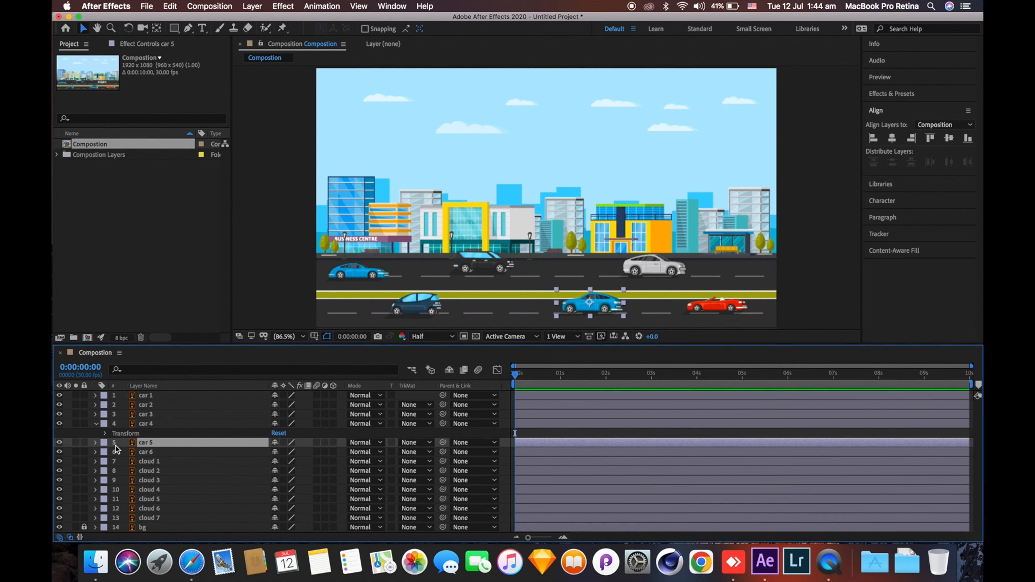
left_click(106, 434)
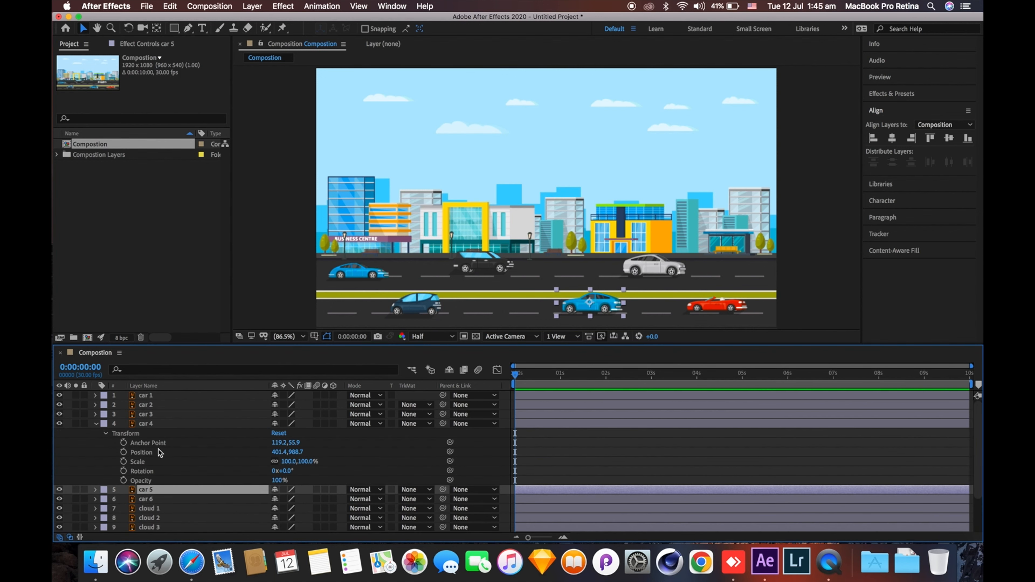
left_click(96, 423)
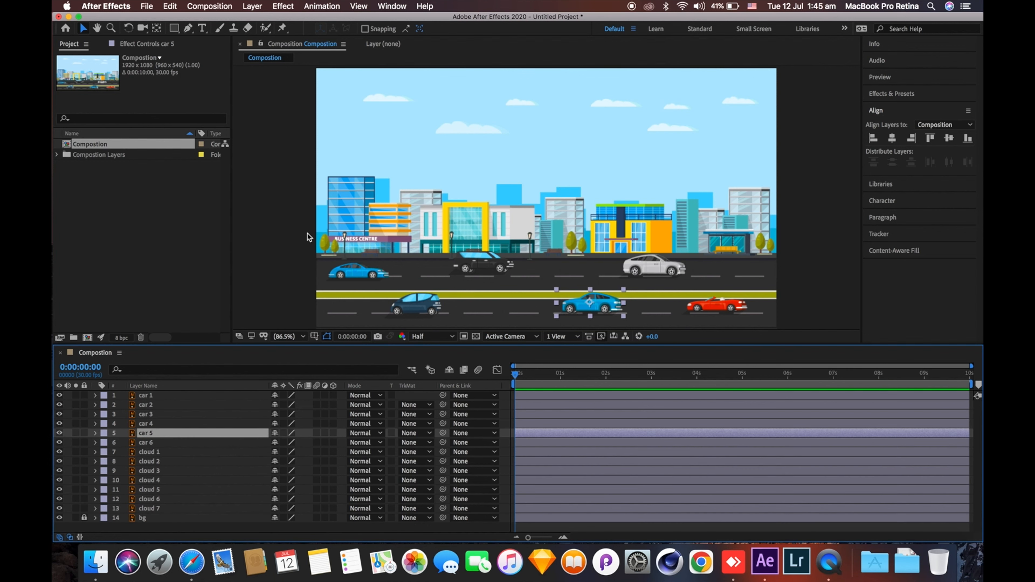
- Add Position keyframes to all six car layers, car 1 to car 6, at 0:00:00:00
left_click(150, 399)
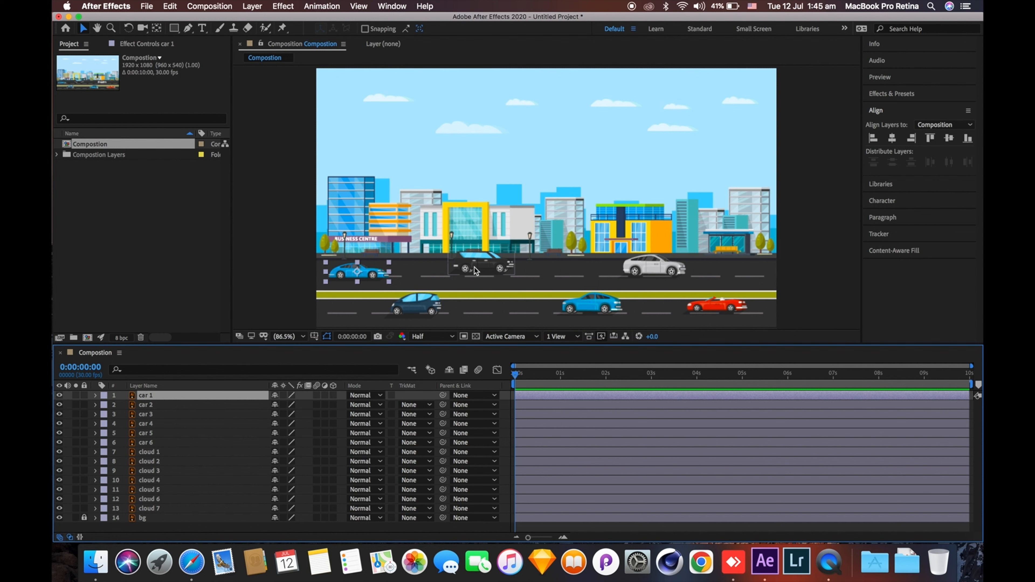
left_click(160, 443, "shift")
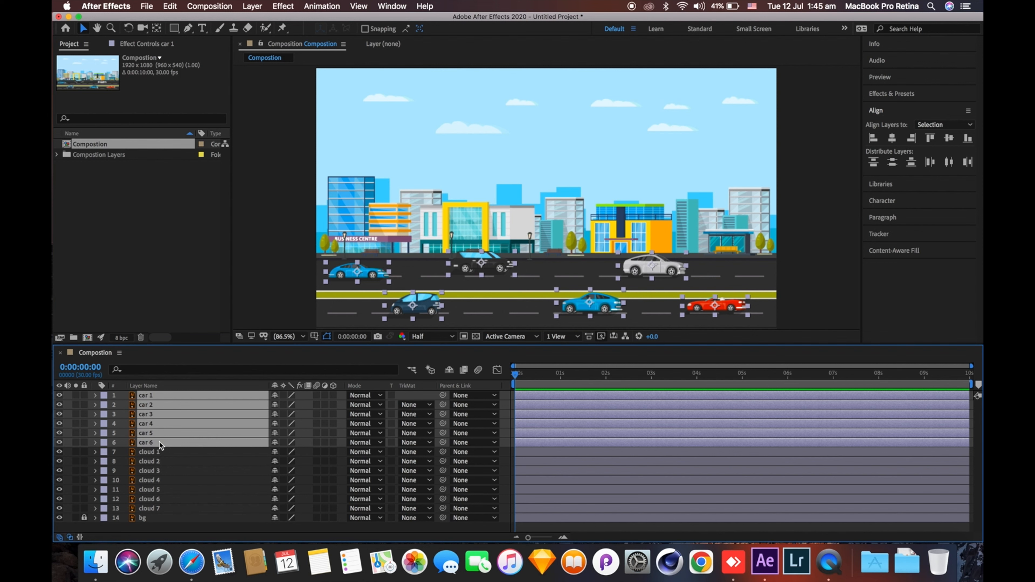
key("p")
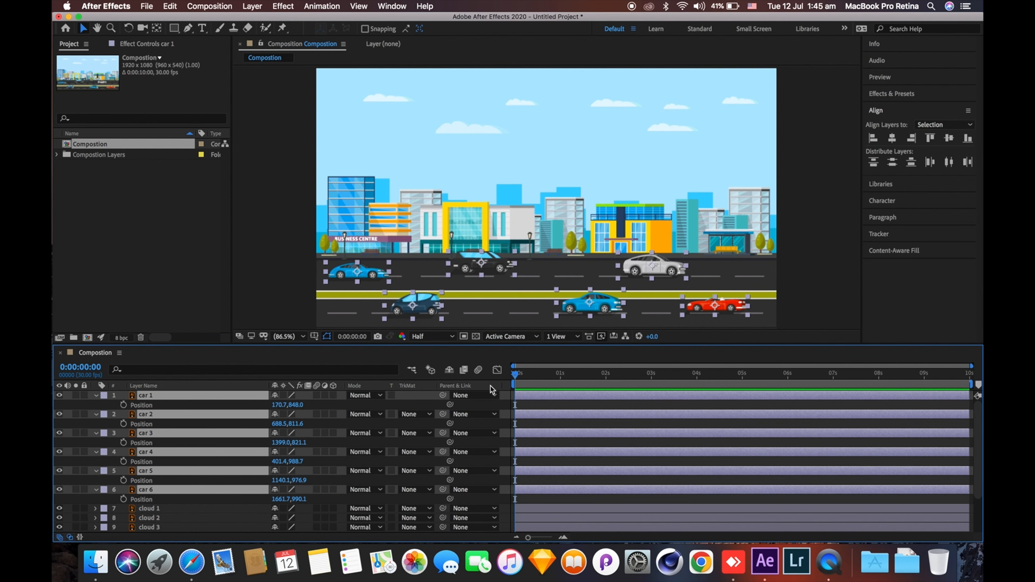
left_click(124, 405)
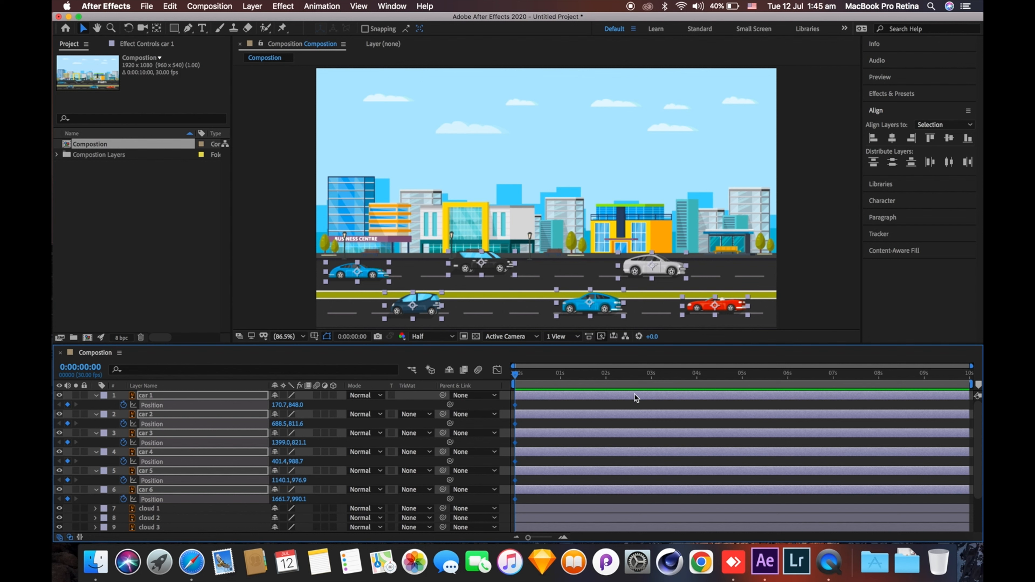
- Move car 1 alone horizontally out of the frame past its left edge, to about -234, 848
left_click(355, 269)
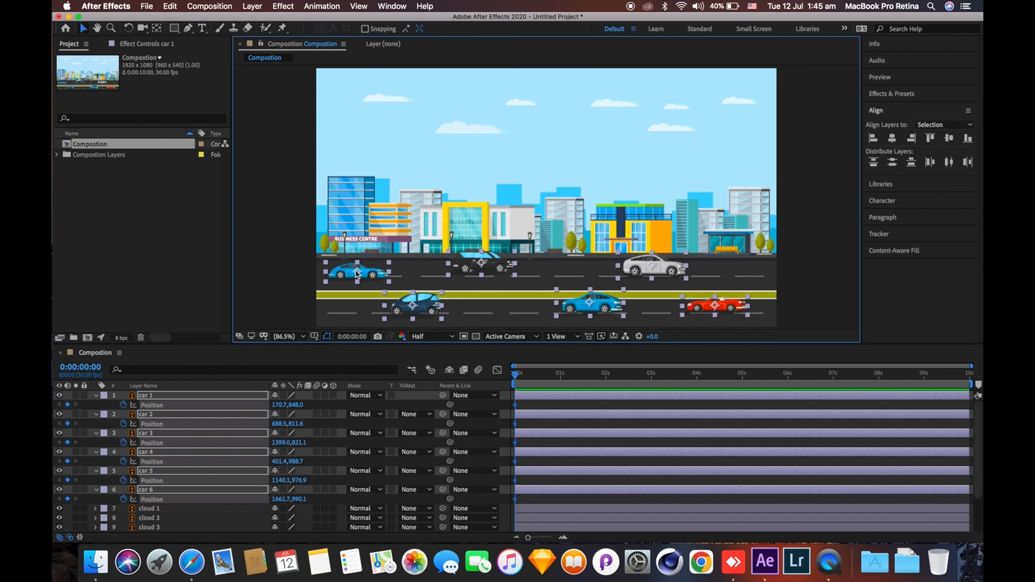
left_click(312, 281)
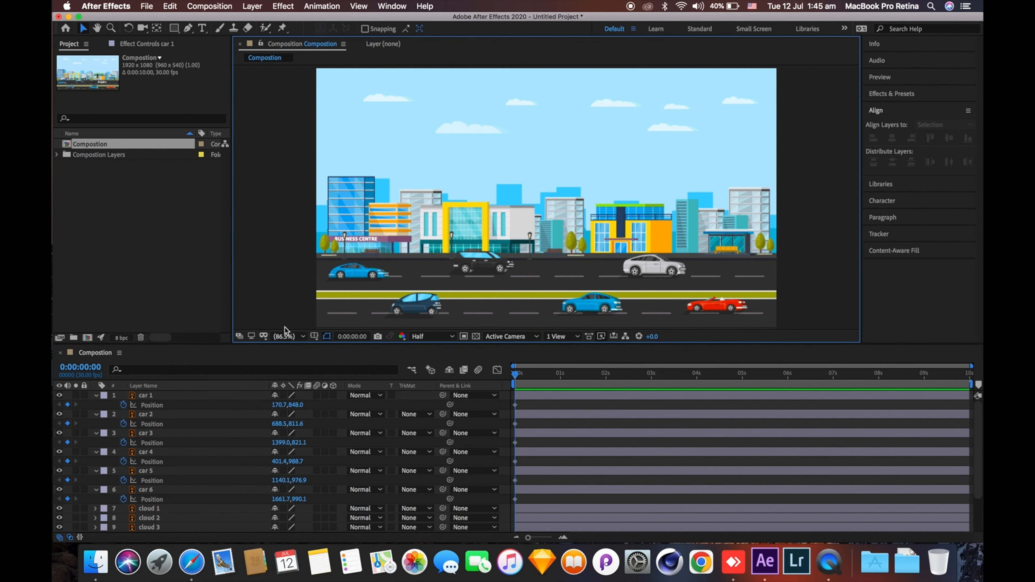
left_click(360, 278)
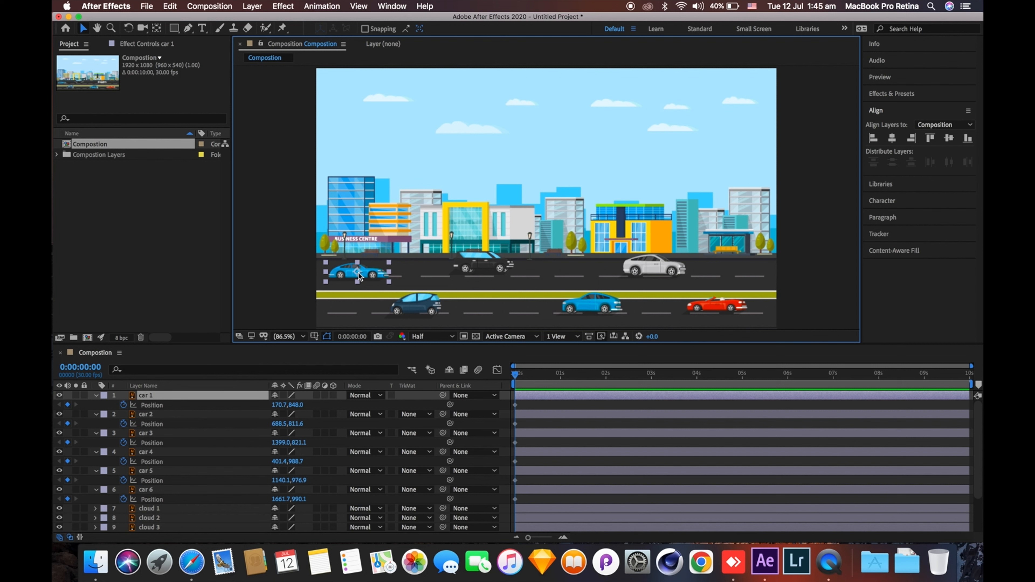
left_click_drag(358, 272, 262, 284)
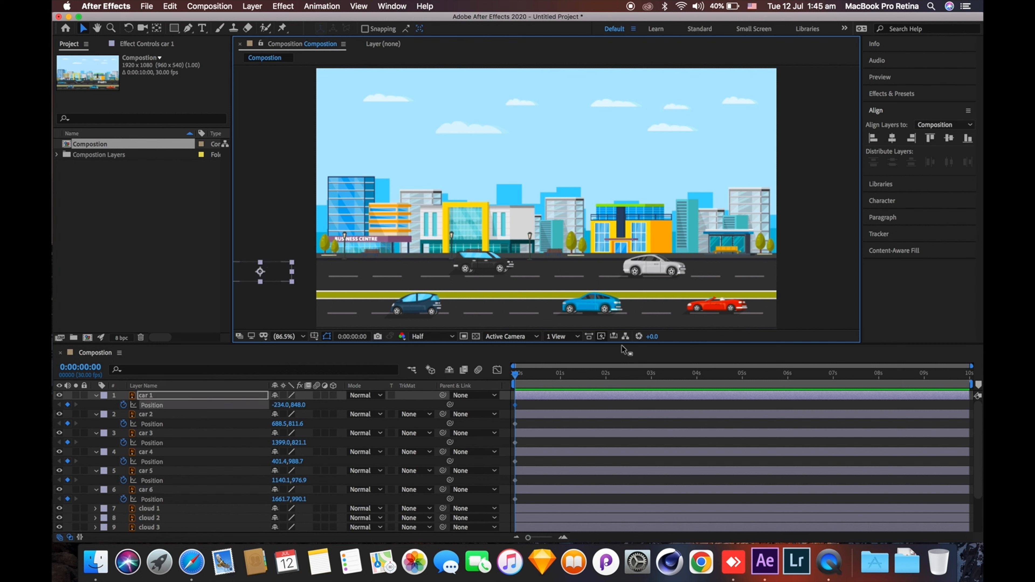
- Shift car 2 and car 3 left along the upper lane, to about X 219 and X 643 respectively
left_click(491, 266)
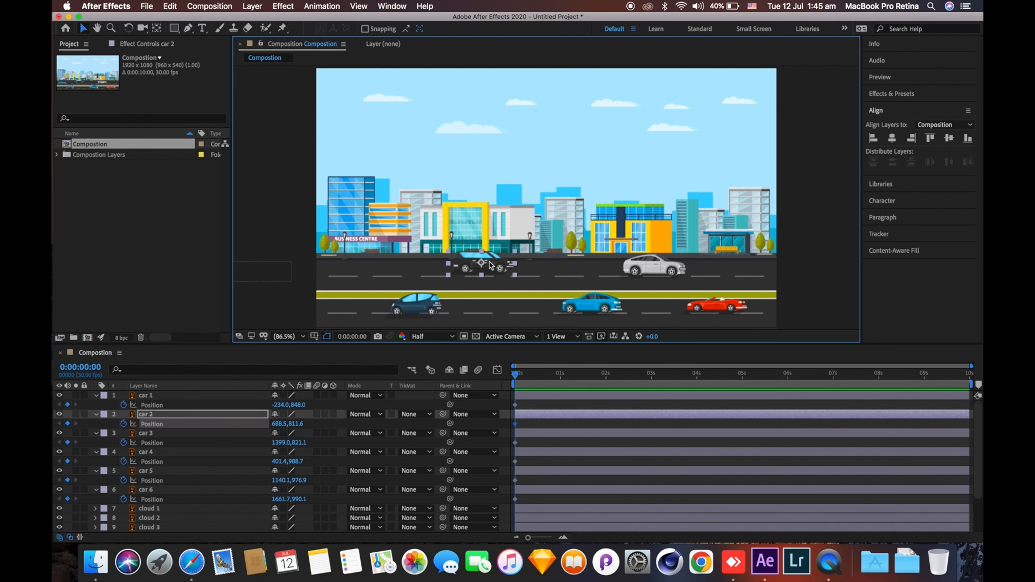
left_click_drag(491, 266, 380, 268)
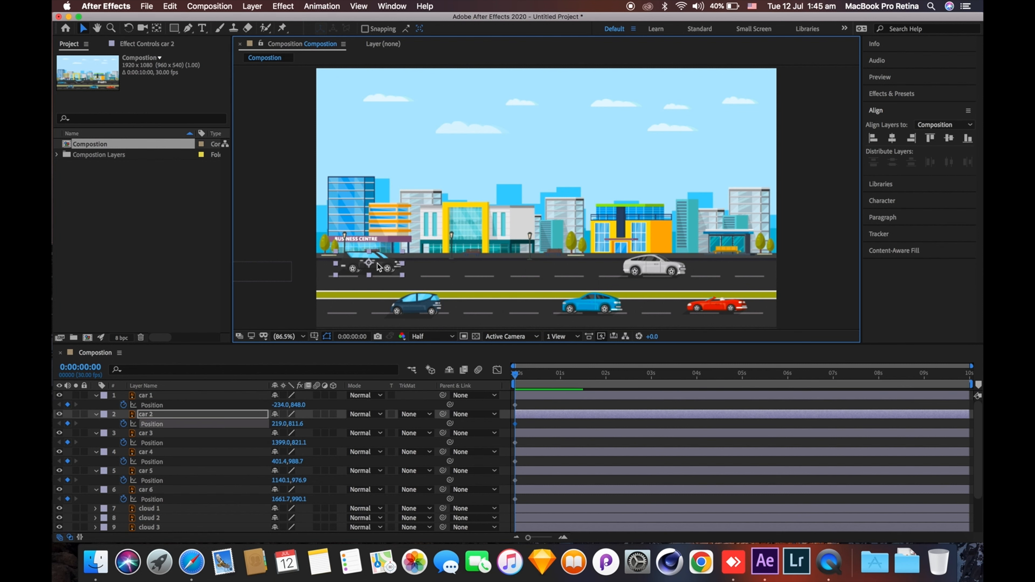
left_click(661, 270)
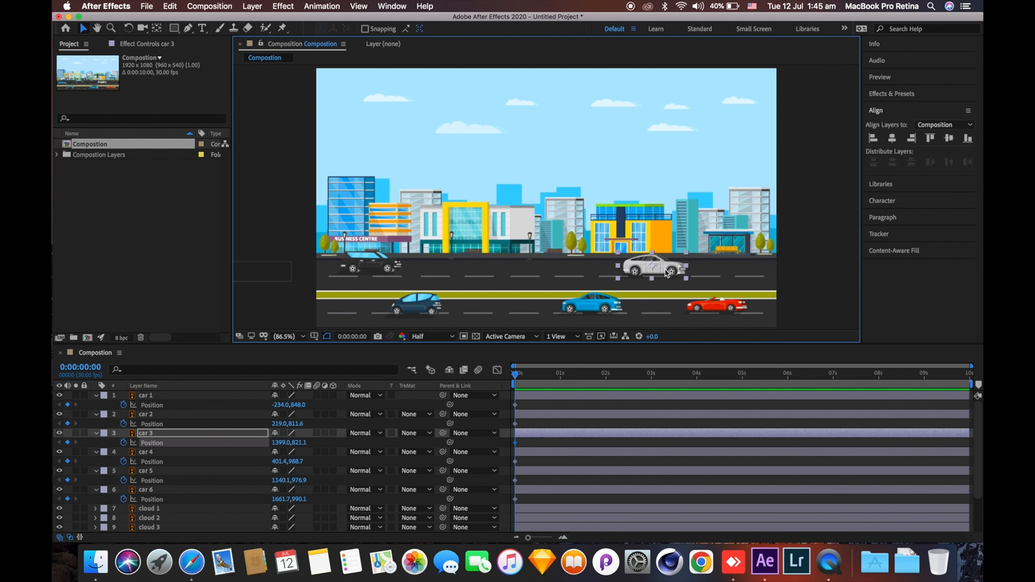
left_click_drag(666, 272, 485, 278)
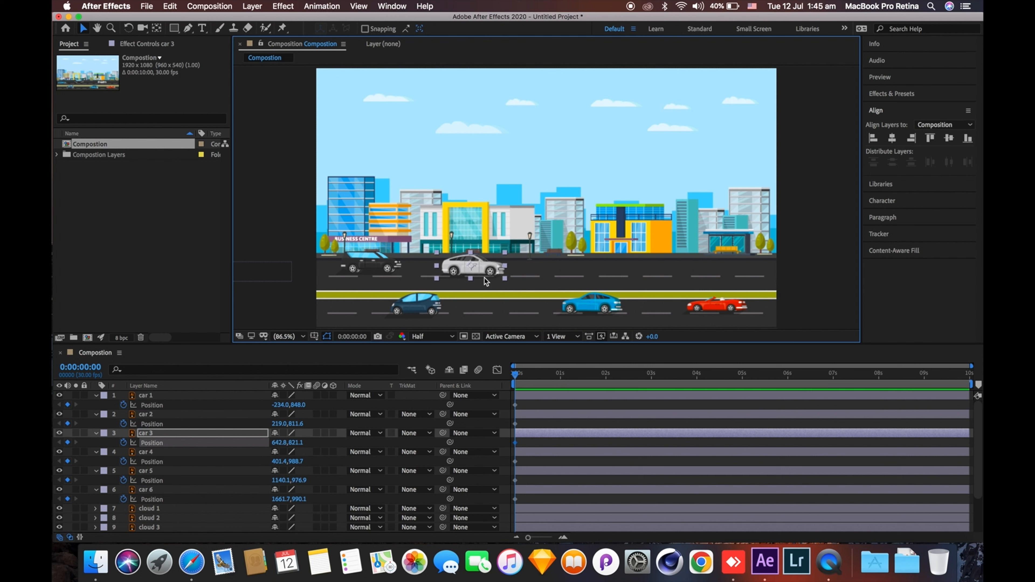
- Move car 6 and car 5 out of the frame past its right edge, to about X 2150 and X 2068
left_click(605, 308)
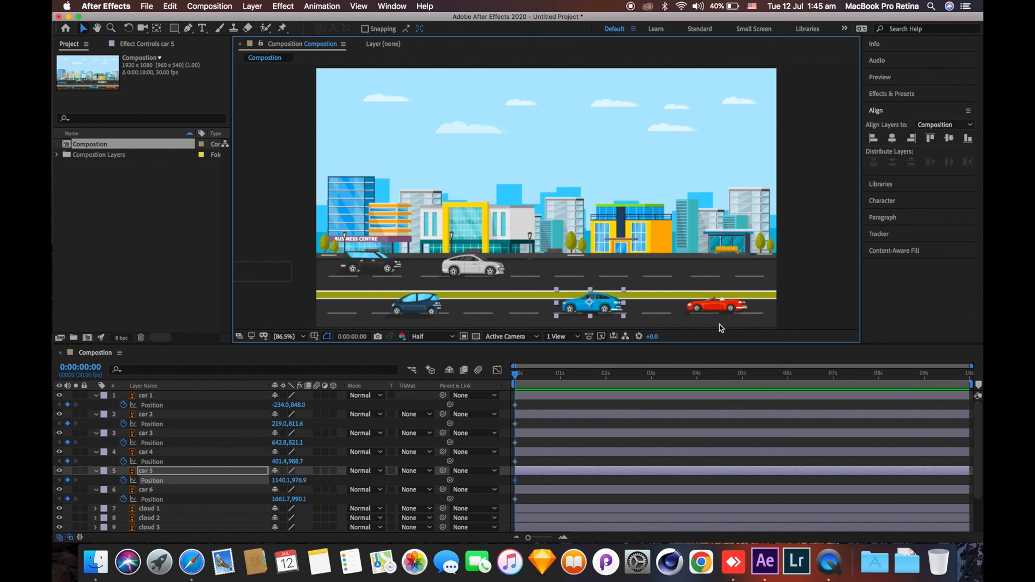
left_click_drag(719, 312, 841, 320)
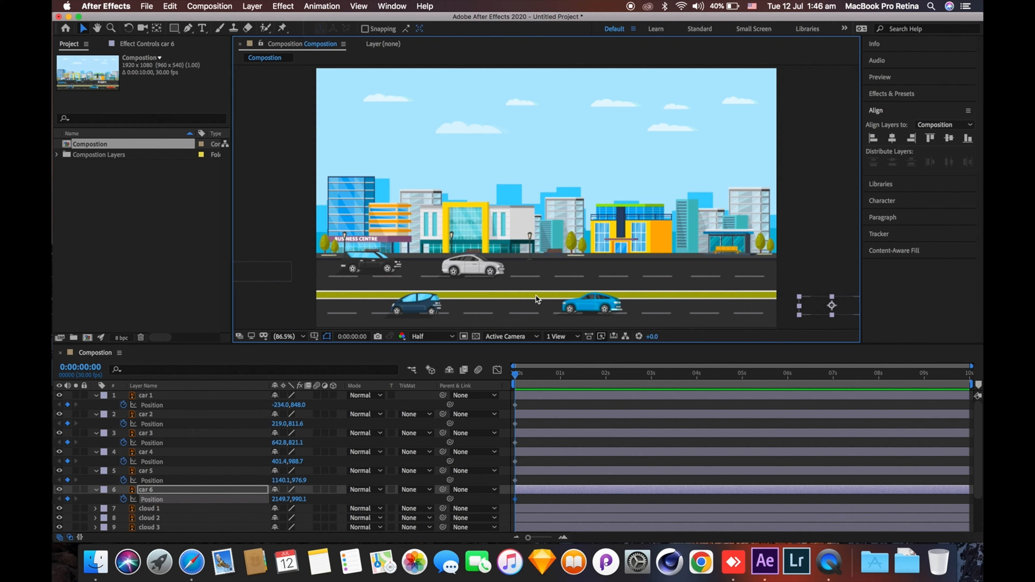
left_click_drag(616, 313, 721, 319)
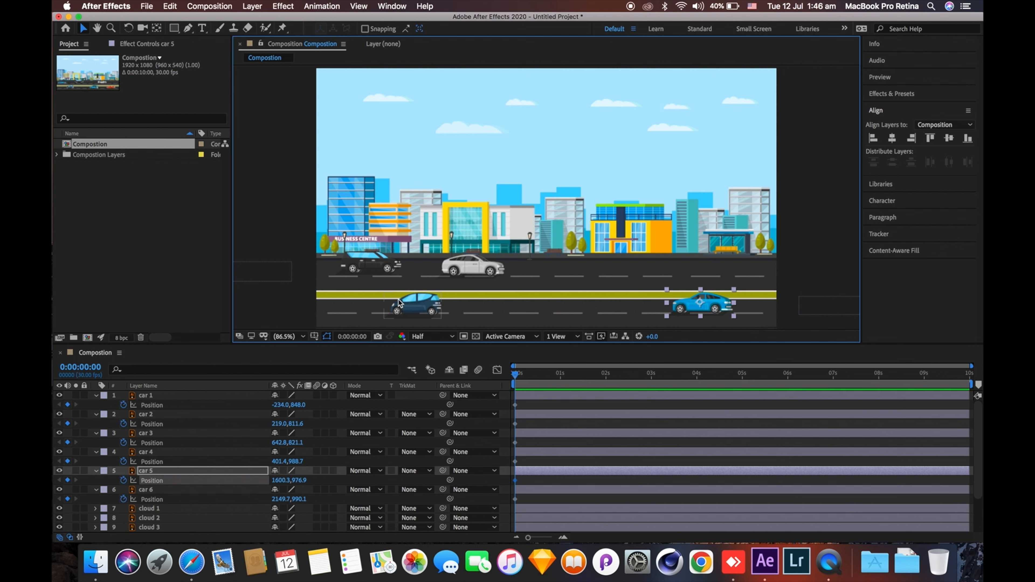
left_click(413, 305)
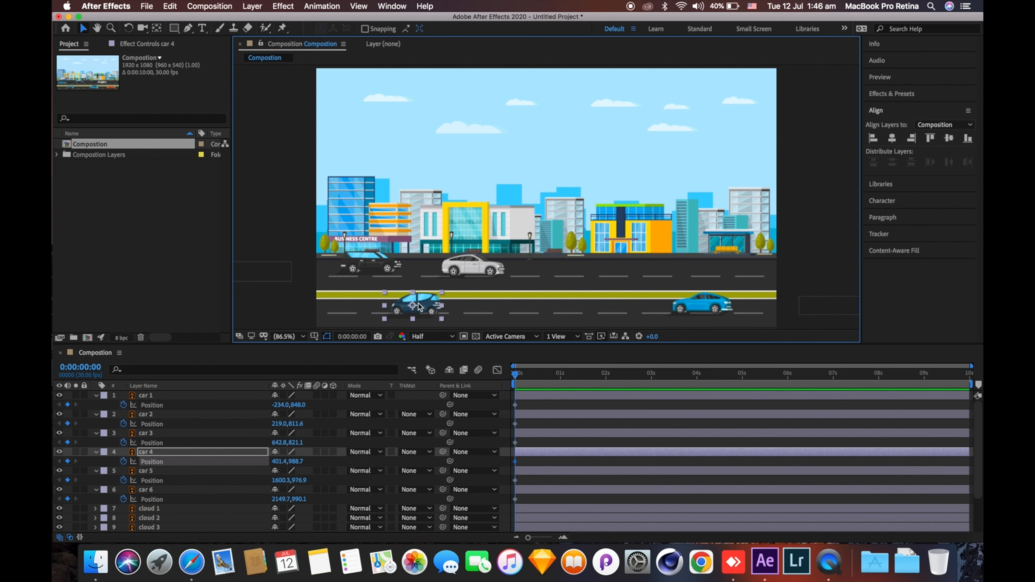
left_click_drag(421, 308, 421, 308)
left_click(707, 309)
left_click_drag(707, 309, 835, 310)
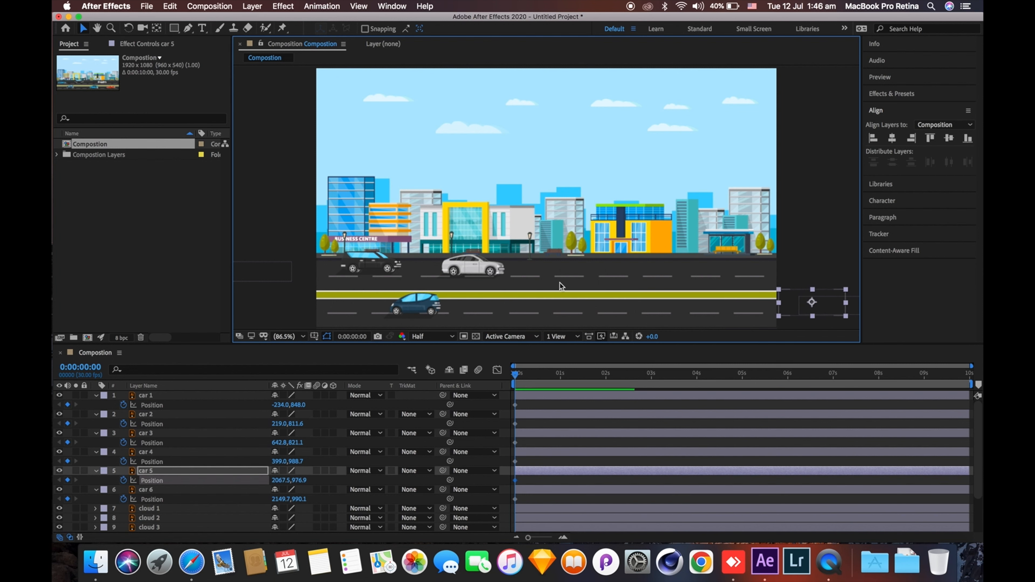
- Move car 4 right along the lower lane to about 1729, 989, near the frame's right edge
left_click(407, 312)
left_click_drag(426, 312, 463, 312)
left_click_drag(657, 315, 744, 321)
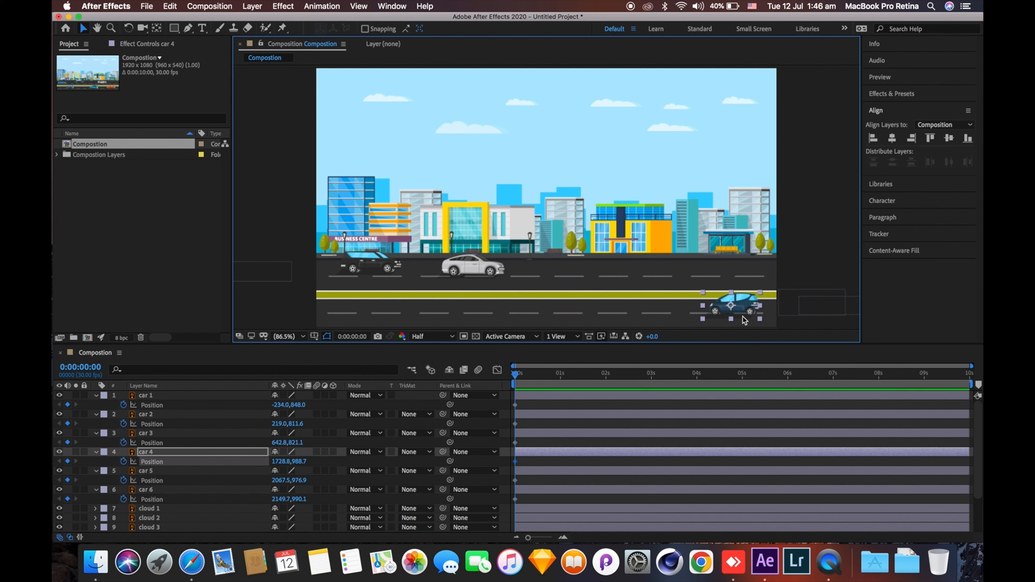
- At 3 seconds, keyframe car 3 horizontally out of the frame past its right edge, to about 2072, 821
left_click(519, 376)
left_click_drag(519, 380, 606, 388)
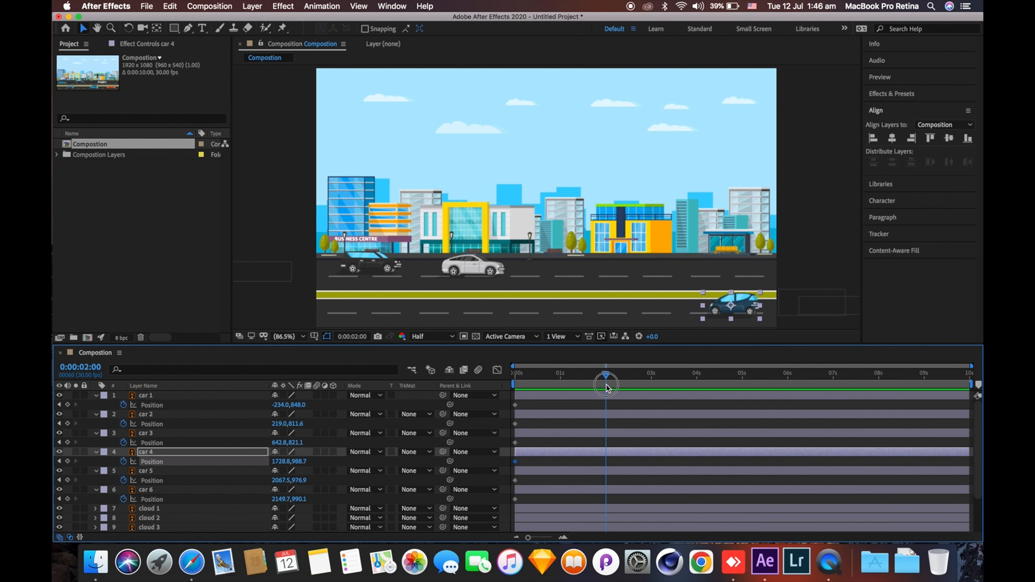
left_click_drag(606, 387, 651, 387)
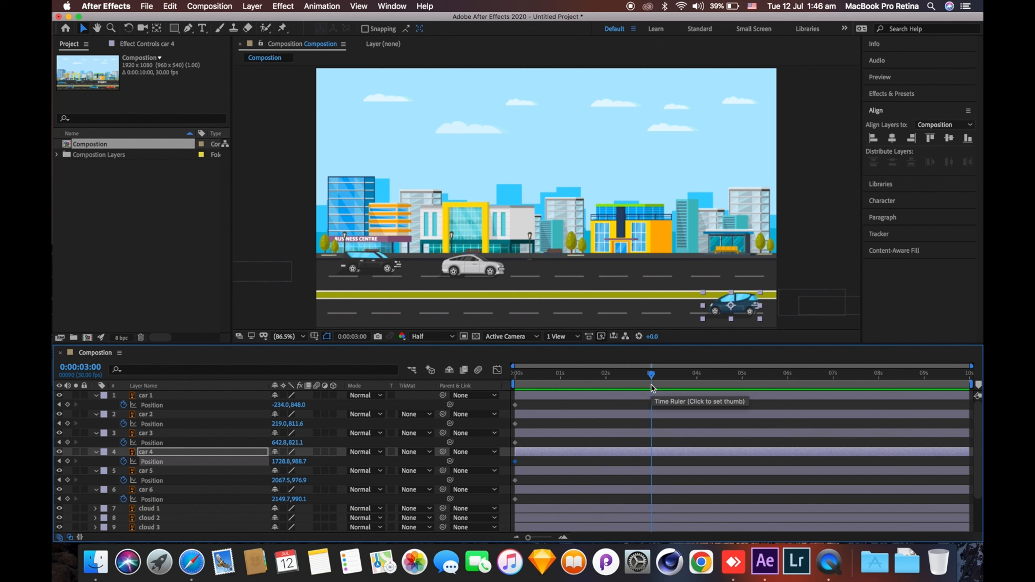
left_click(149, 394)
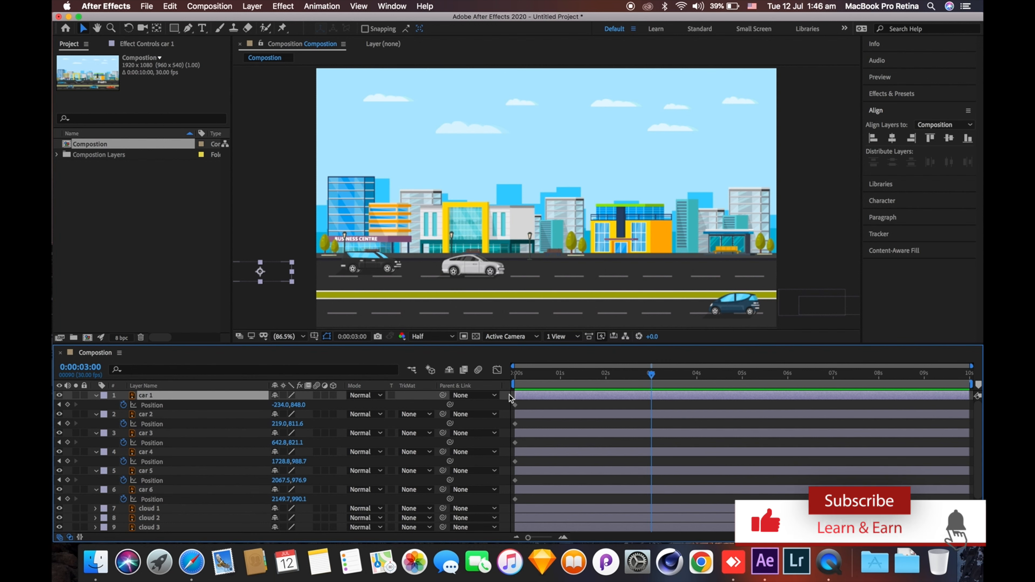
left_click(470, 265)
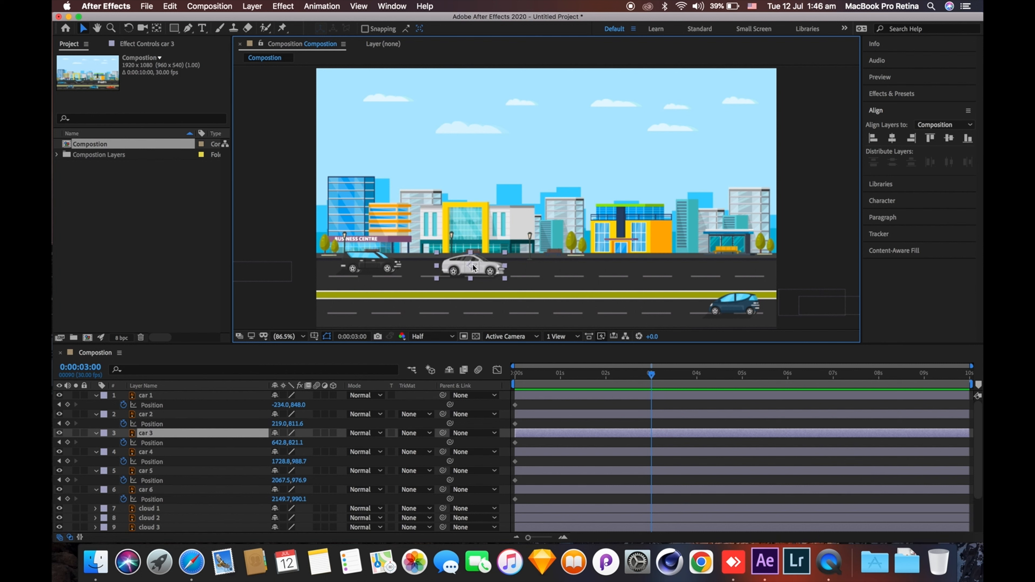
left_click_drag(473, 267, 815, 292)
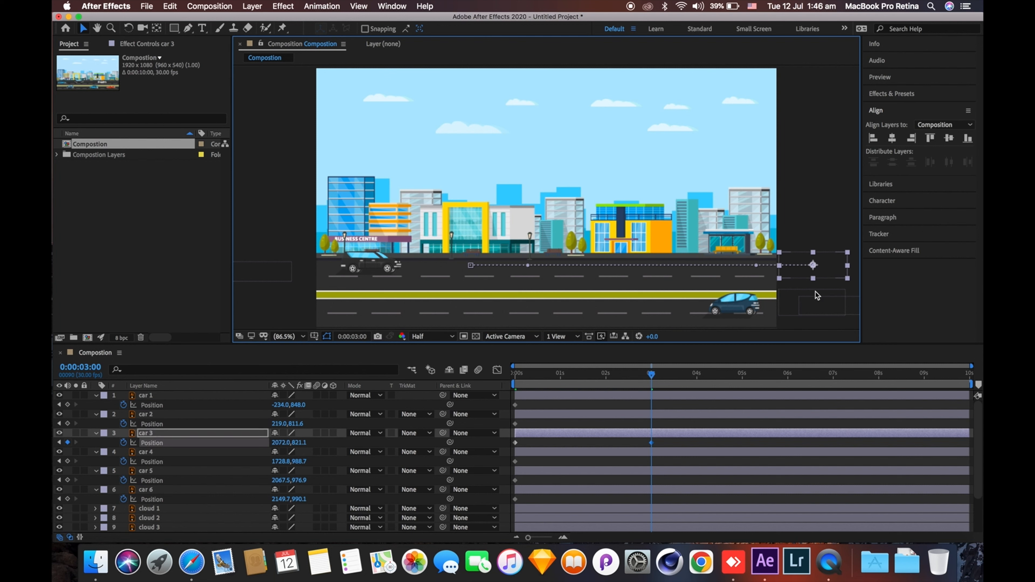
- At 3 seconds, keyframe car 2 and car 1 further right along the upper lane, to about X 1098 and X 1630 respectively
left_click(390, 270)
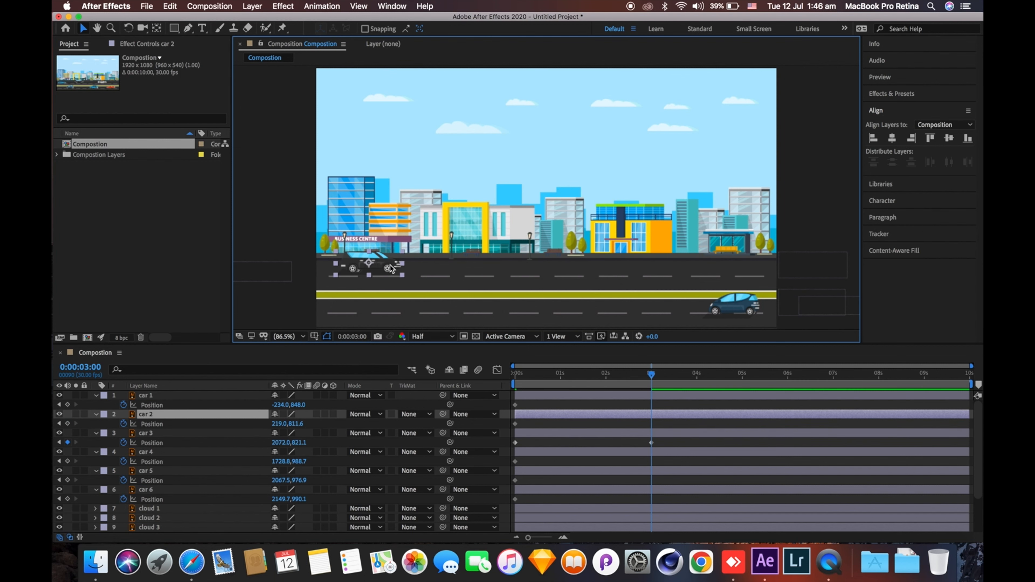
left_click_drag(387, 269, 595, 274)
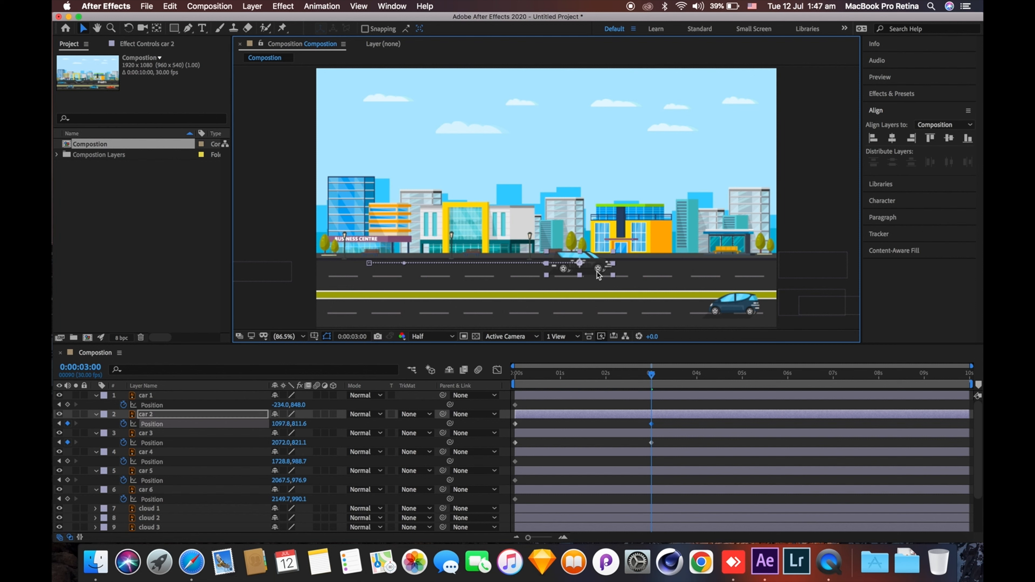
left_click(139, 396)
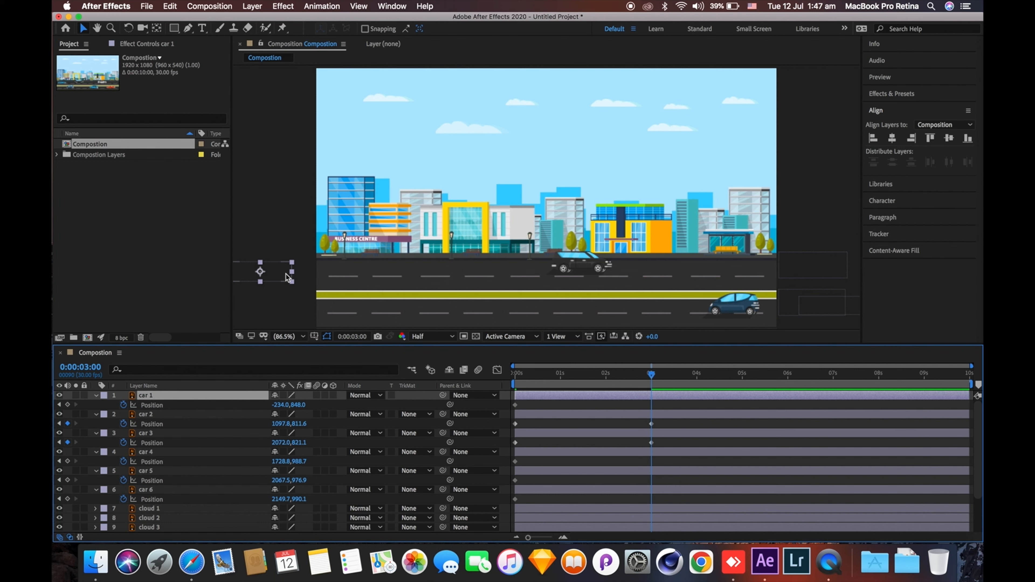
left_click_drag(286, 275, 717, 280)
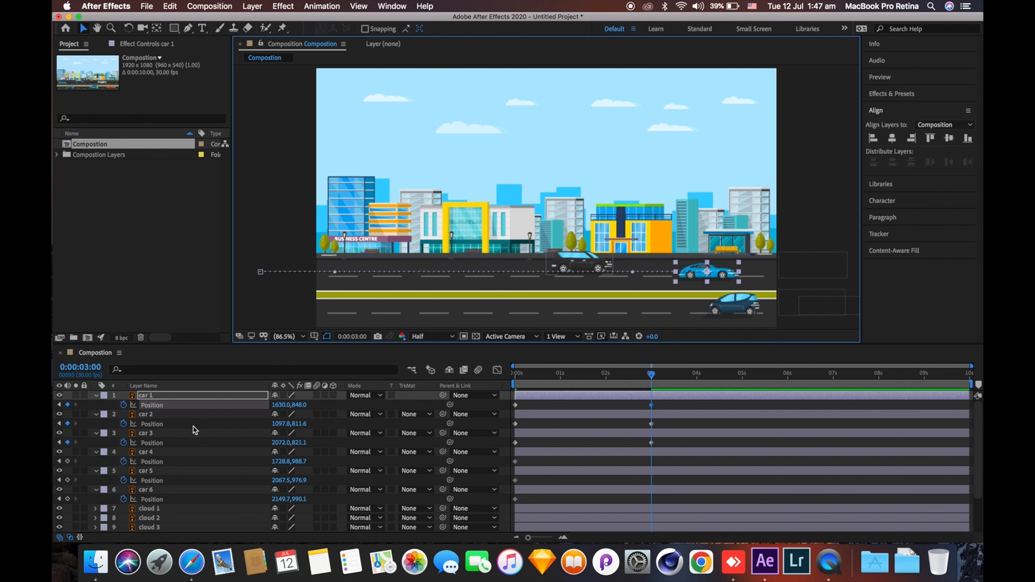
- At 3 seconds, keyframe car 4 horizontally out of the frame past its left edge, to about -131, 989
left_click(146, 455)
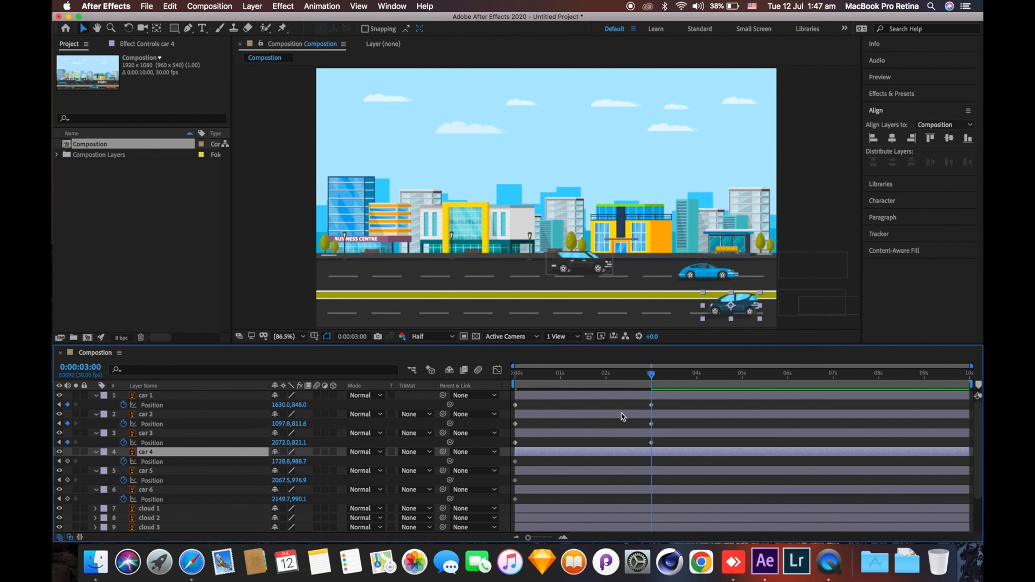
left_click_drag(749, 308, 305, 325)
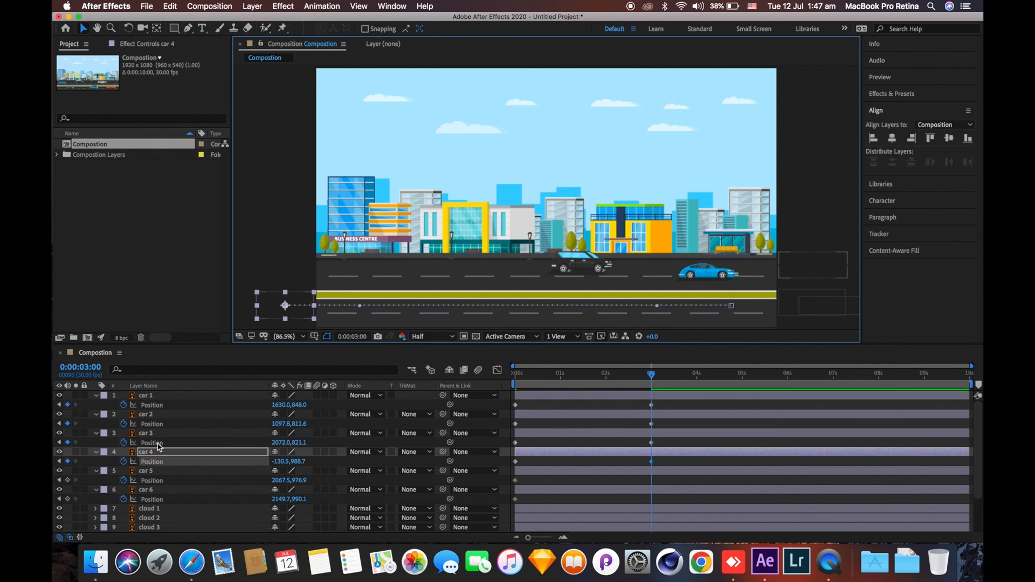
- At 3 seconds, keyframe car 5 and car 6 further left along the lower lane, to about X 402 and X 952 respectively
left_click(163, 471)
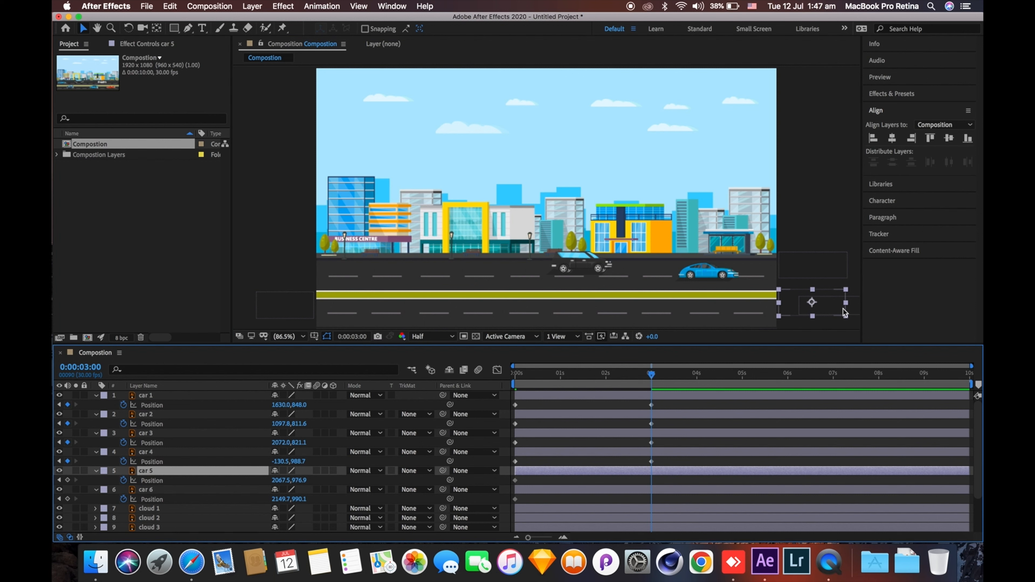
left_click_drag(780, 292, 389, 291)
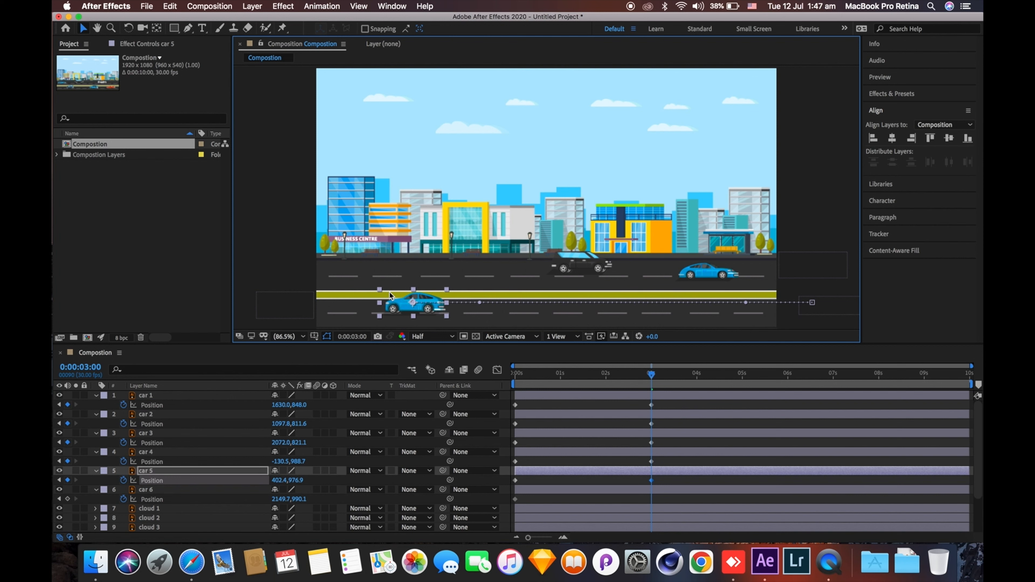
left_click(164, 491)
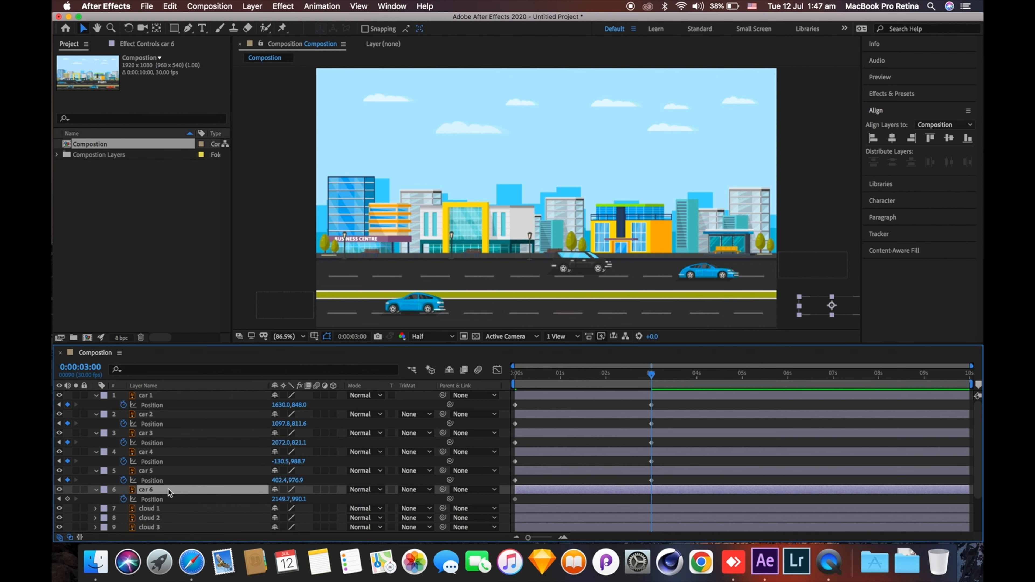
left_click_drag(813, 309, 526, 323)
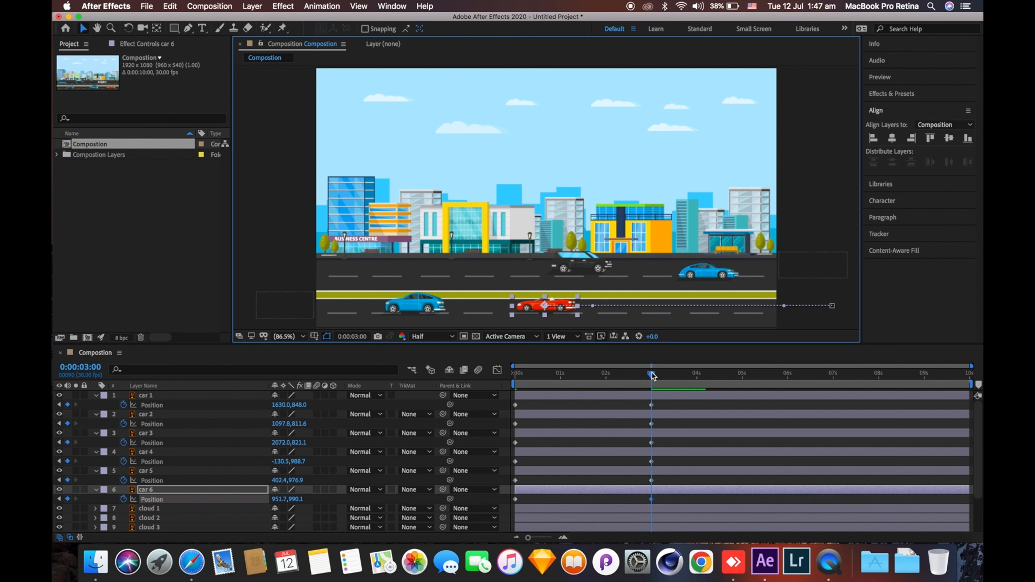
- Preview the car animation from the start of the composition
left_click_drag(651, 372, 510, 379)
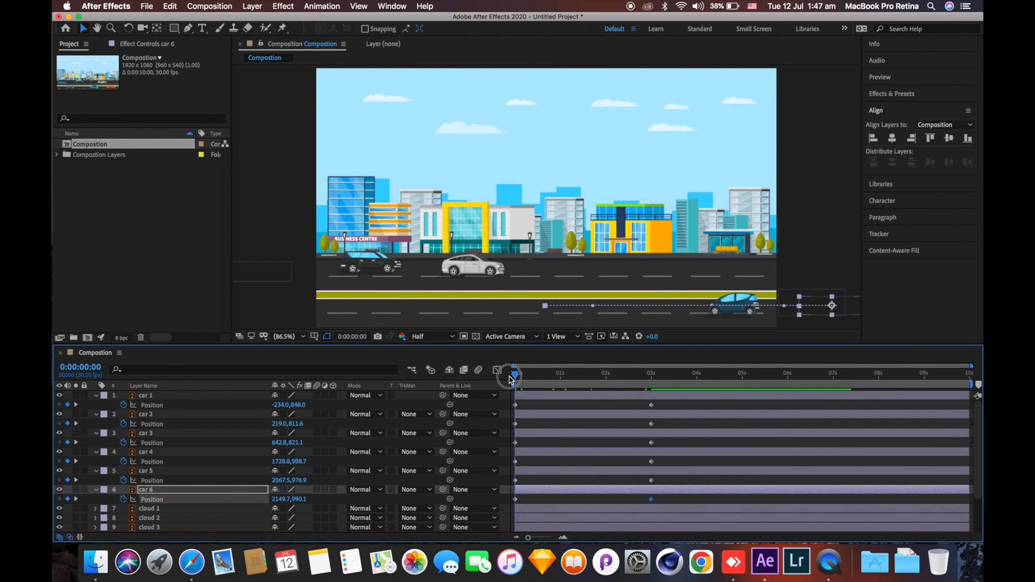
key("space")
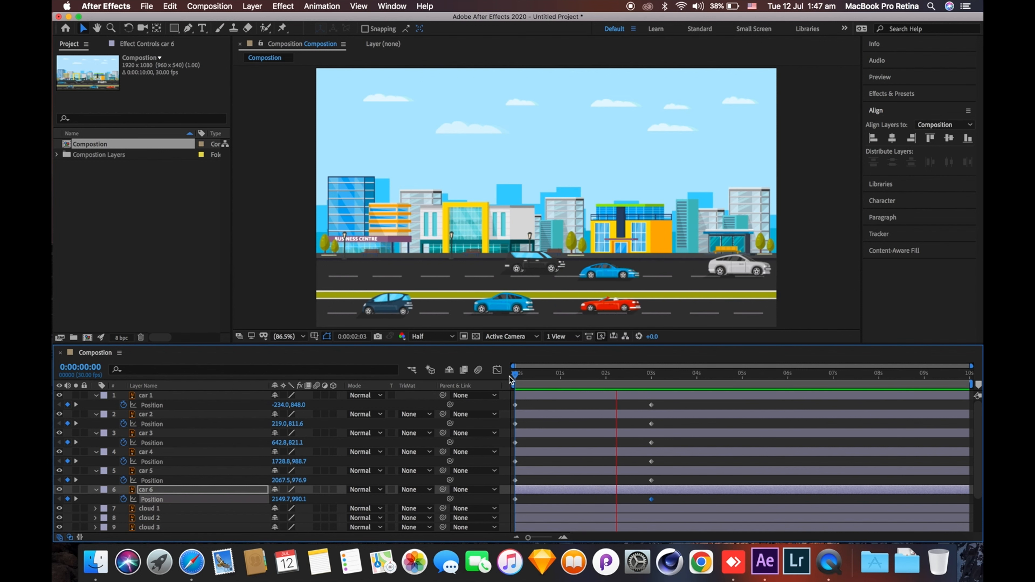
key("space")
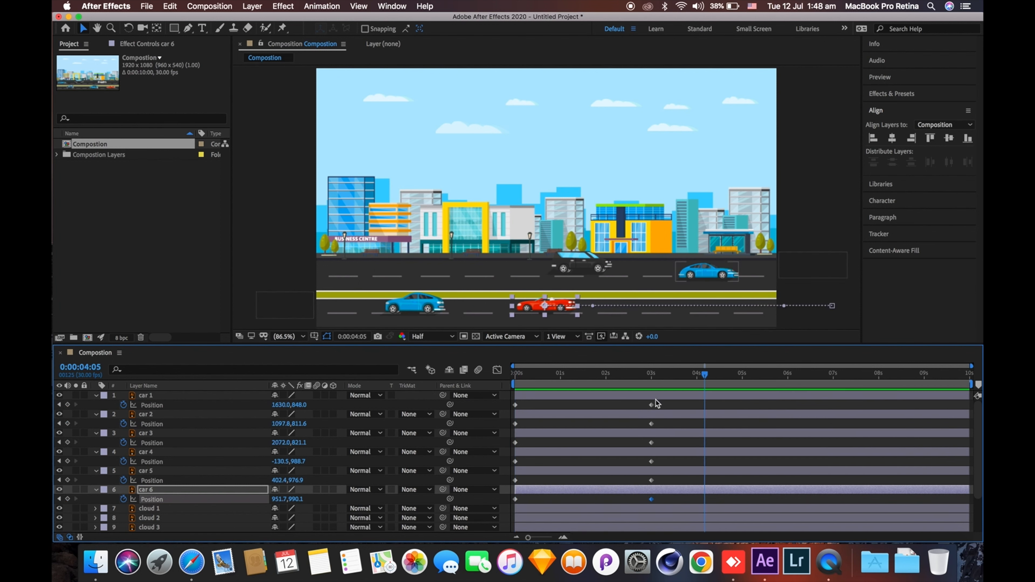
- Shift the ending position keyframes of all six cars to 4 seconds and preview the slower motion
left_click_drag(661, 404, 647, 504)
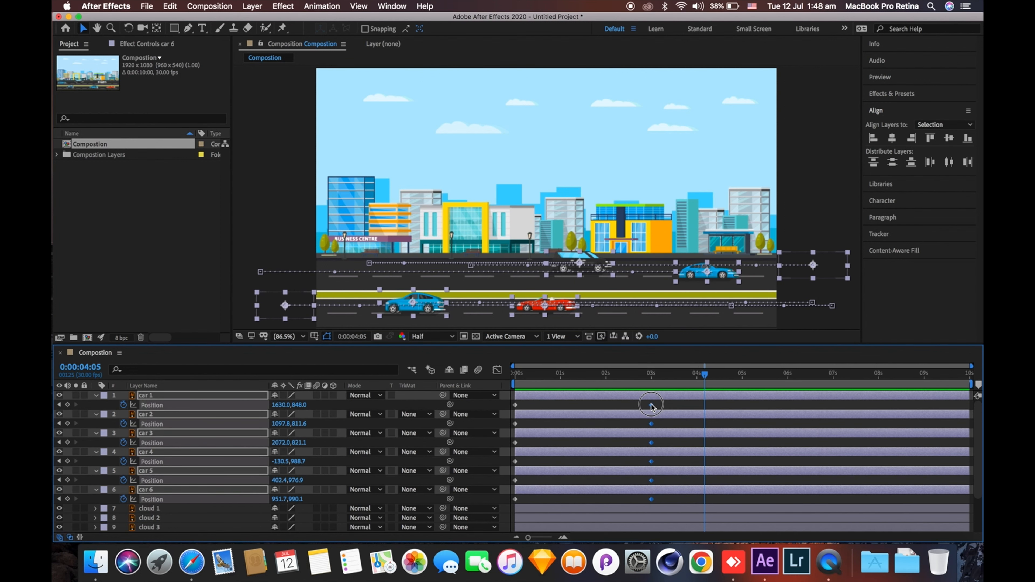
left_click_drag(651, 405, 460, 364)
key("space")
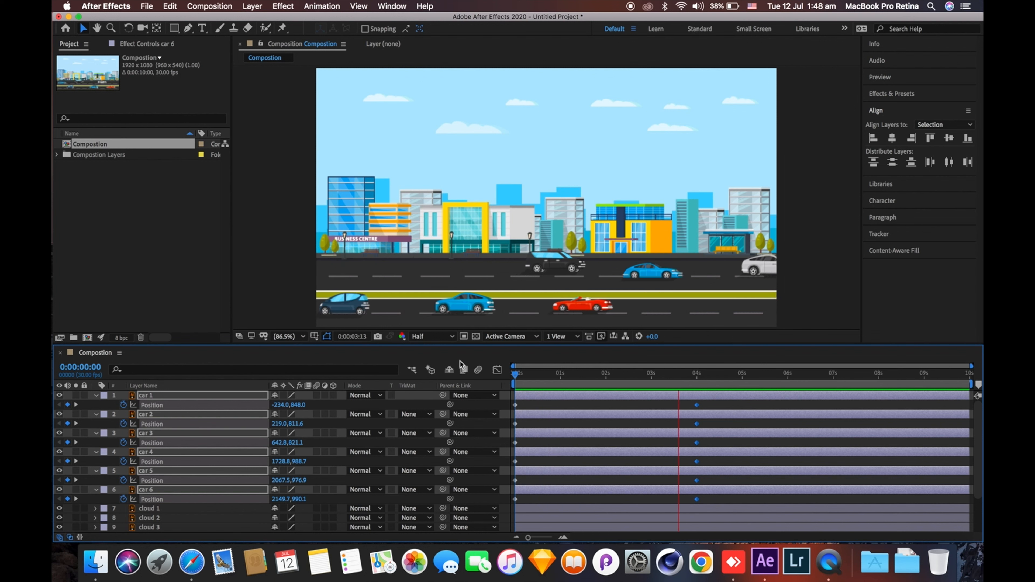
key("space")
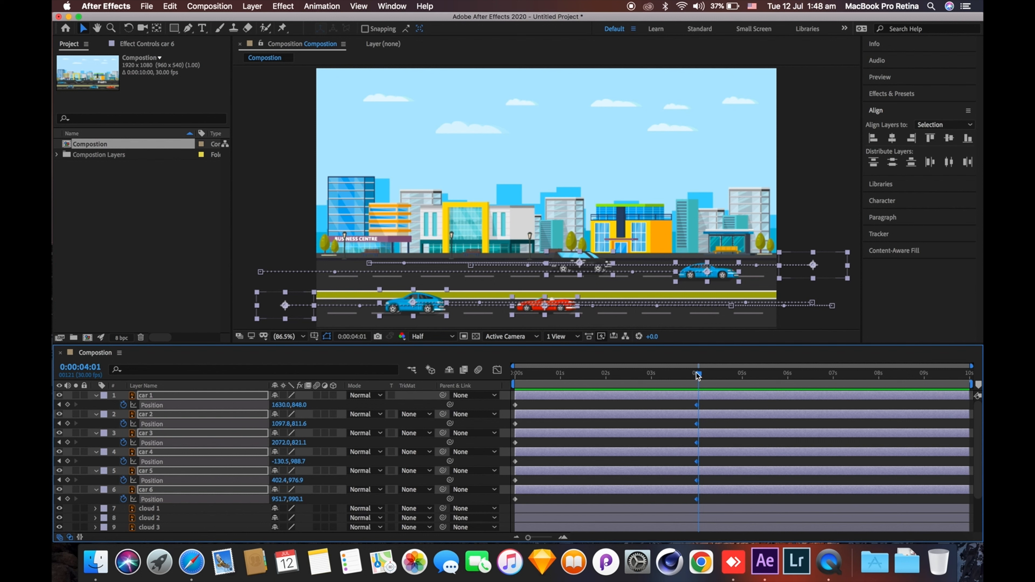
- Apply Easy Ease to the starting and ending position keyframes of all six cars
mouse_move(698, 376)
left_mouse_down()
mouse_move(505, 378)
mouse_move(696, 363)
left_mouse_up()
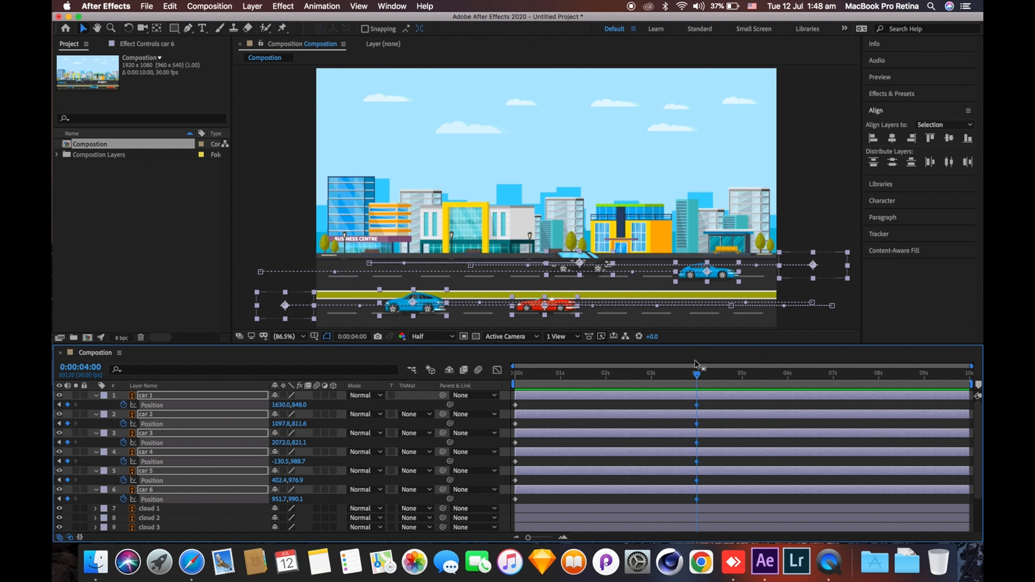
left_click(705, 407)
left_click_drag(704, 404, 502, 521)
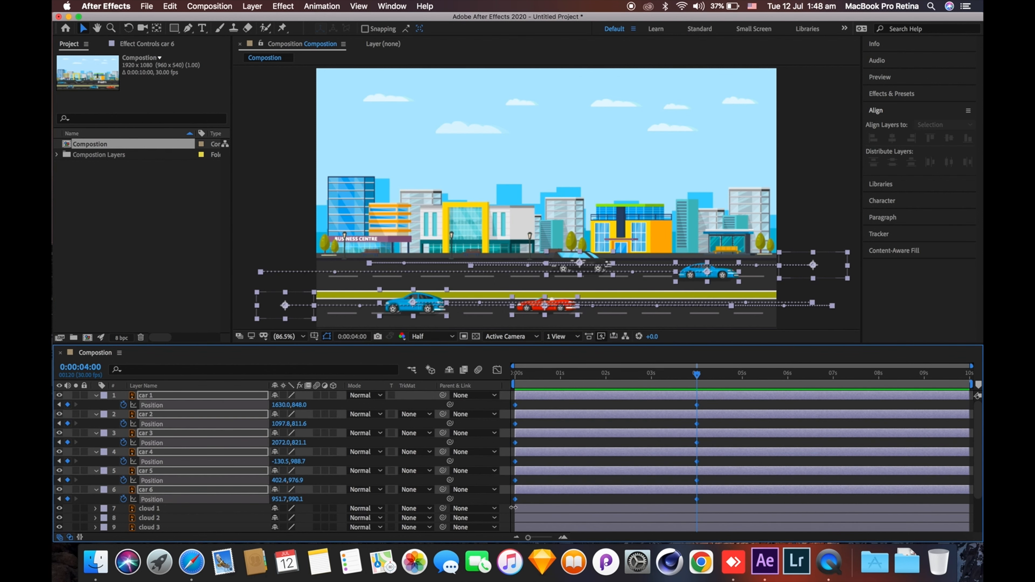
right_click(698, 500)
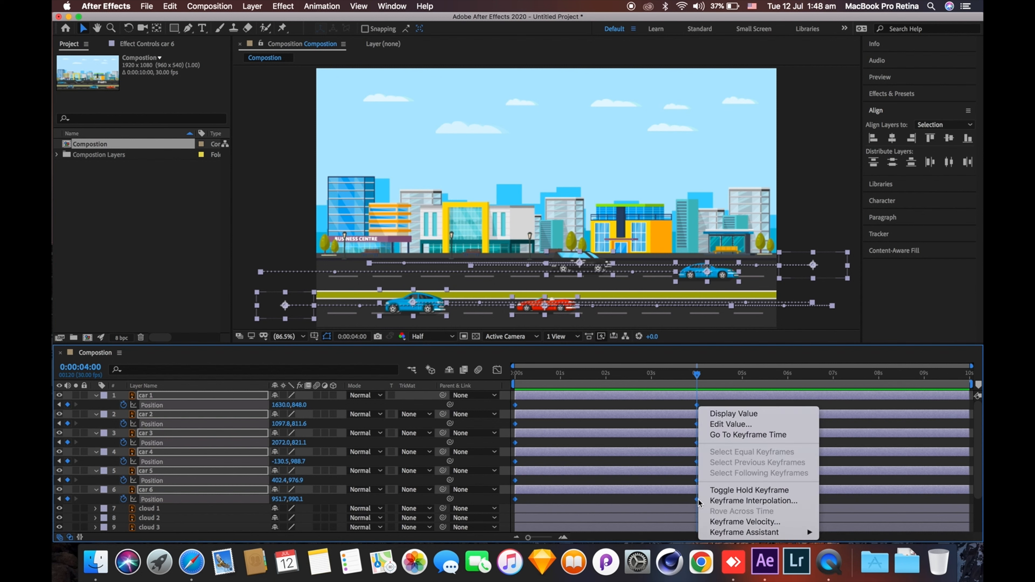
mouse_move(732, 538)
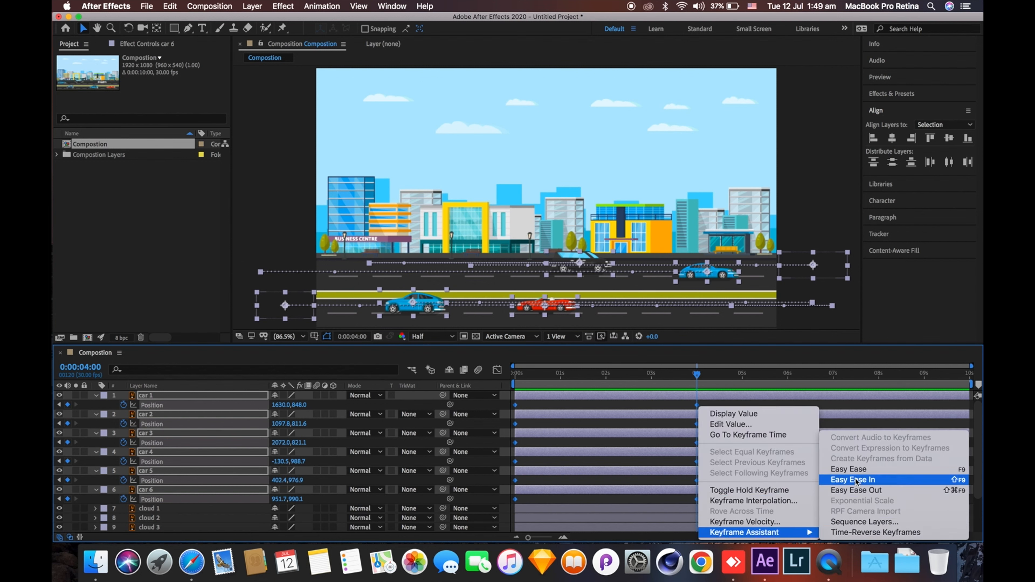
left_click(855, 469)
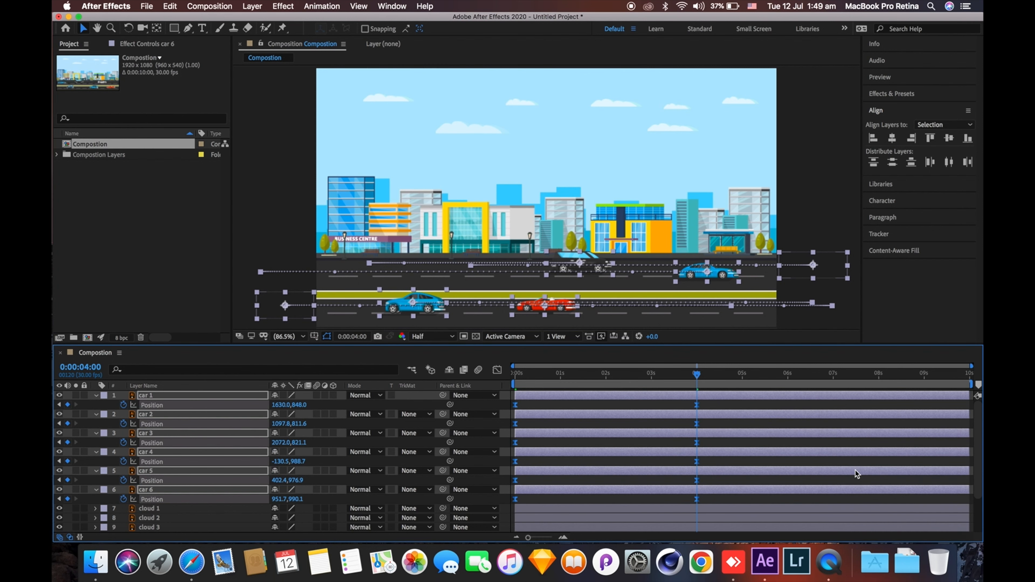
- Play the eased car motion from the start, then return to 0 seconds
left_click_drag(697, 377, 506, 381)
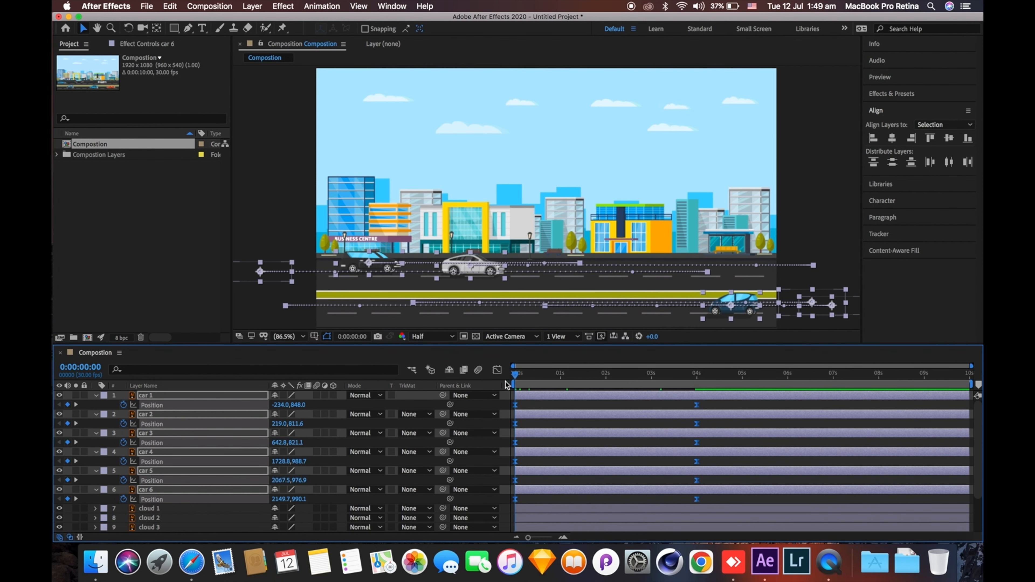
key("space")
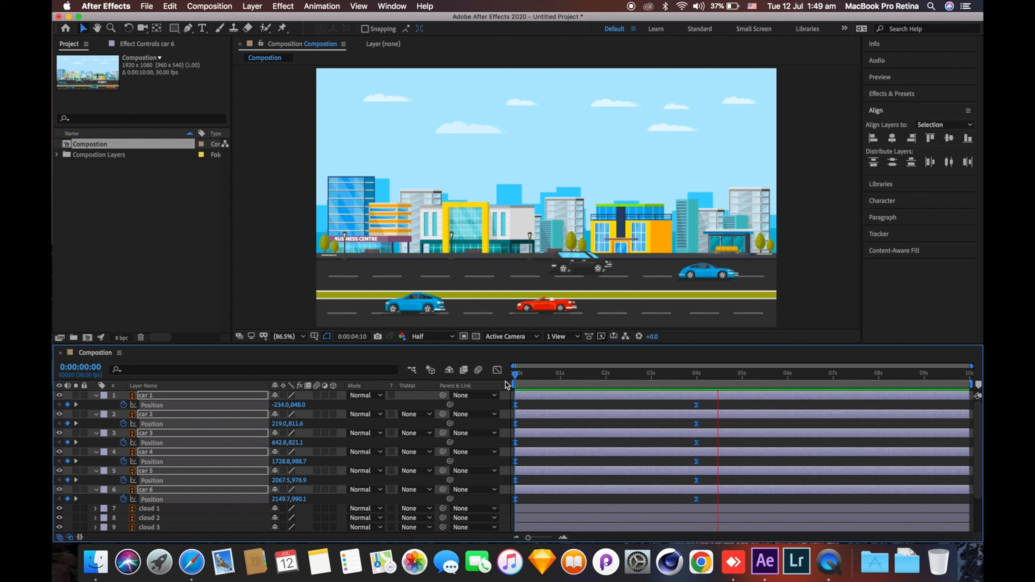
key("space")
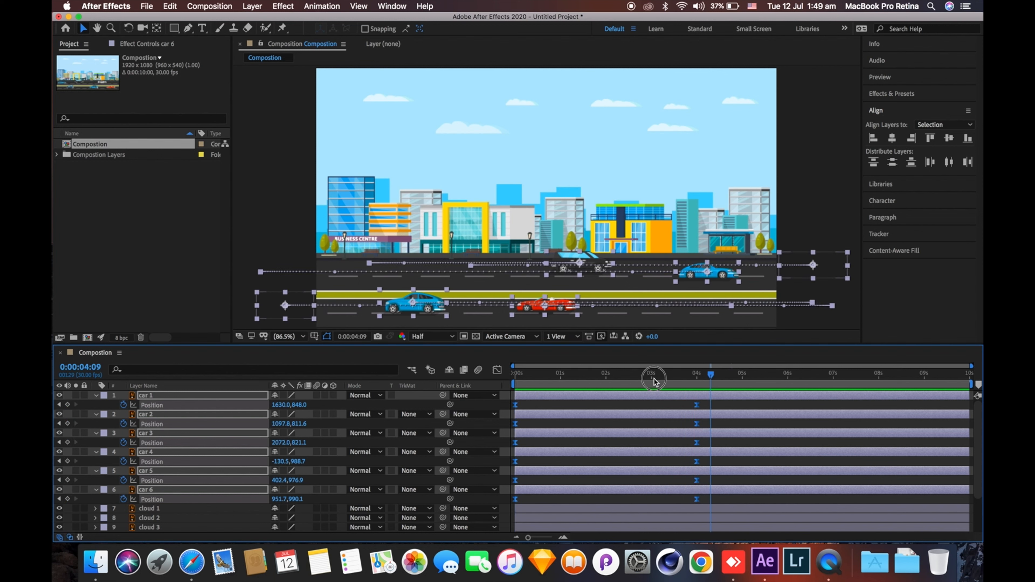
left_click_drag(654, 375, 512, 377)
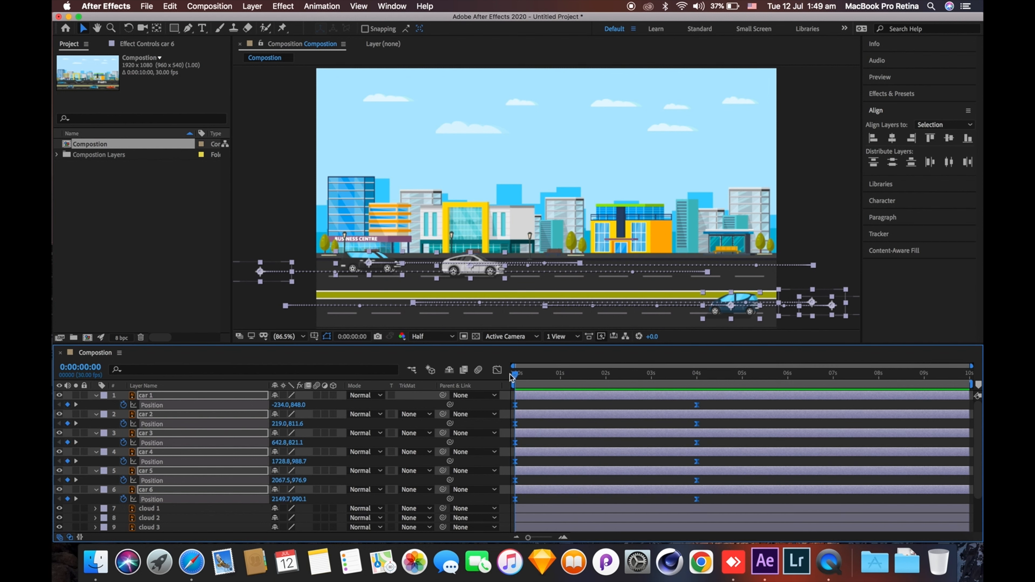
- Collapse car 1's properties and bring the cloud layers into view in the timeline
left_click(460, 130)
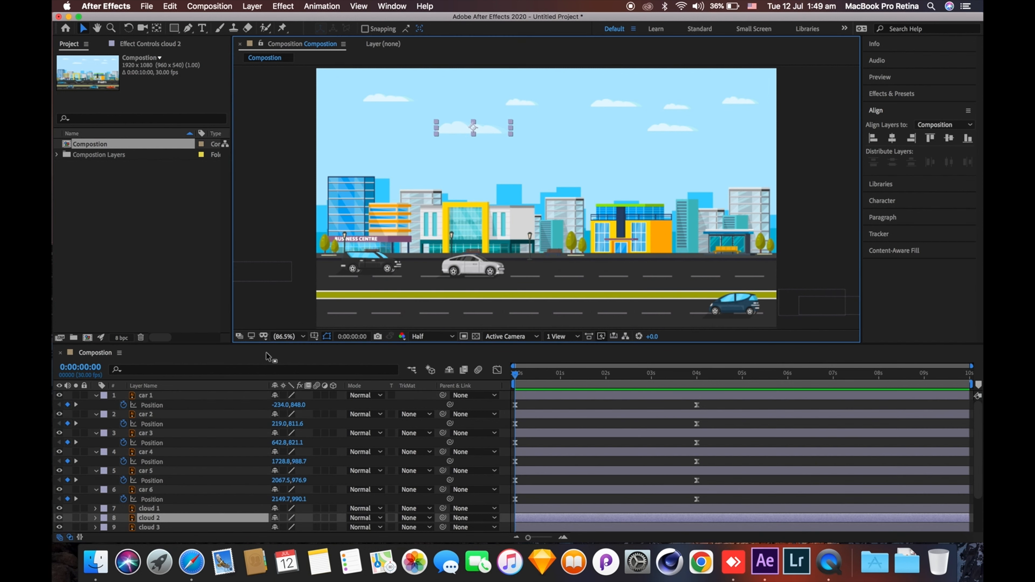
left_click(175, 397)
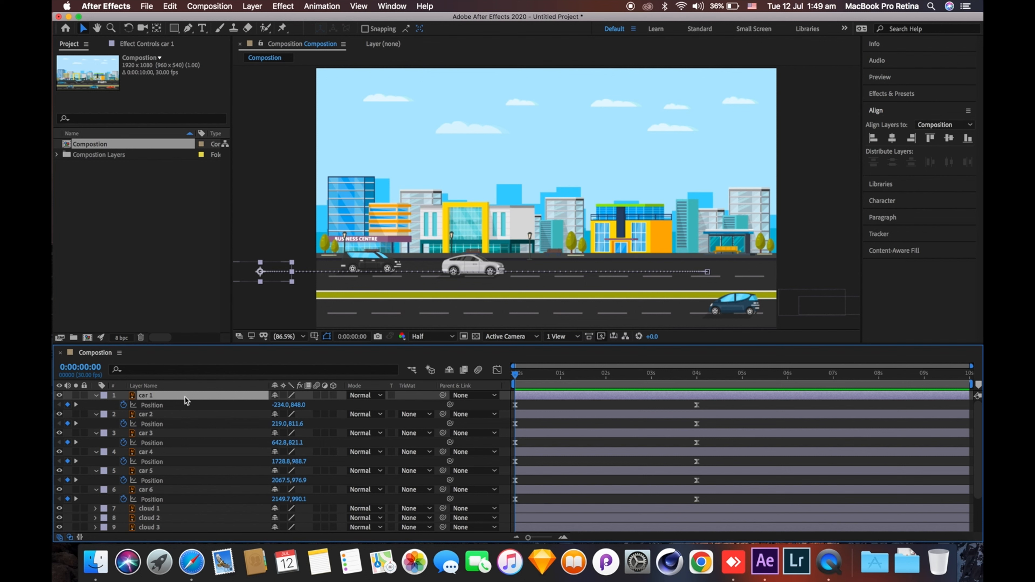
key("shift+a")
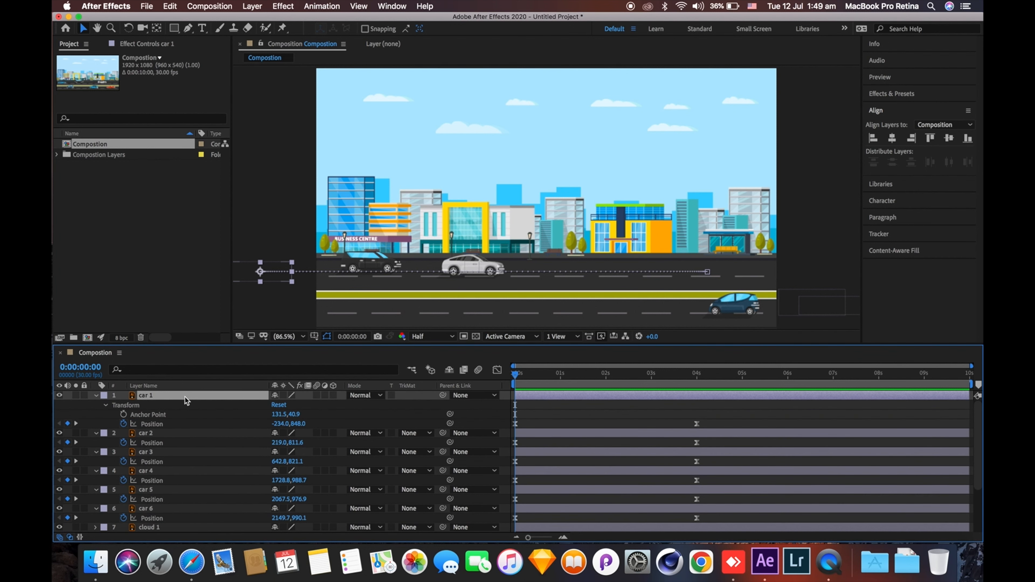
left_click(96, 396)
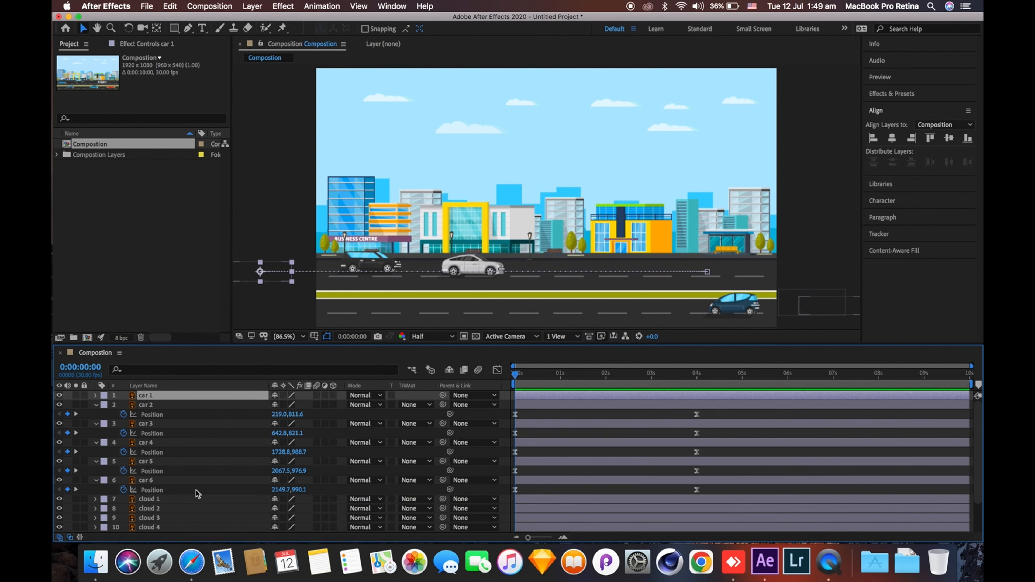
scroll(198, 499, "down", 2)
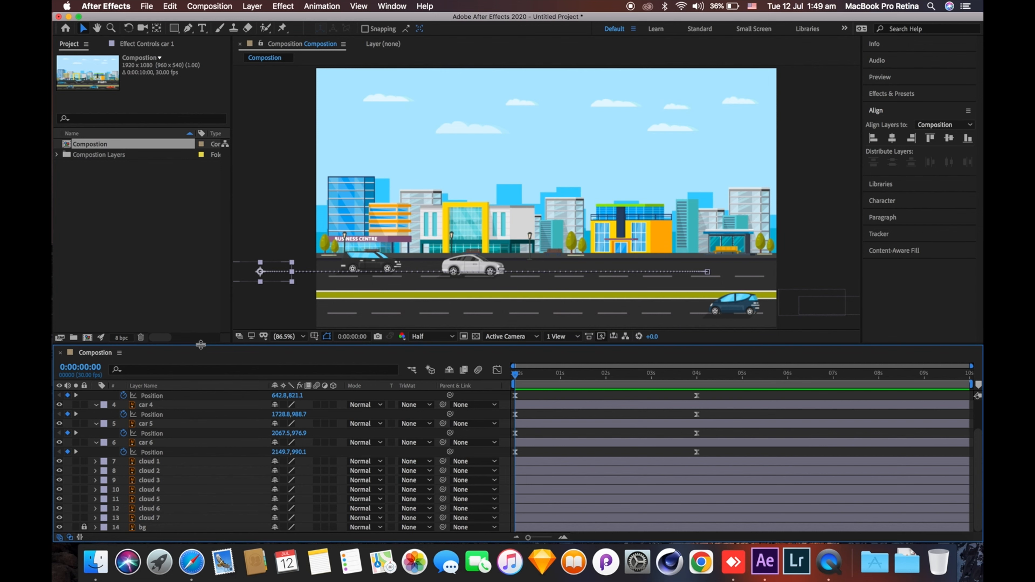
- Collapse the keyframed properties of all layers and resize the timeline so the complete layer list fits below the composition
left_click_drag(201, 344, 203, 281)
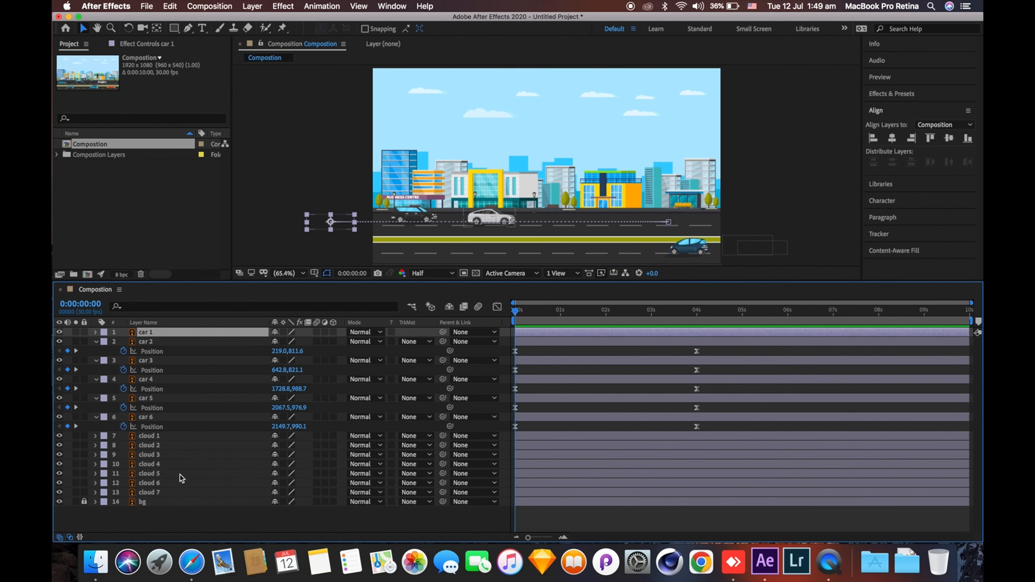
left_click(189, 521)
key("u")
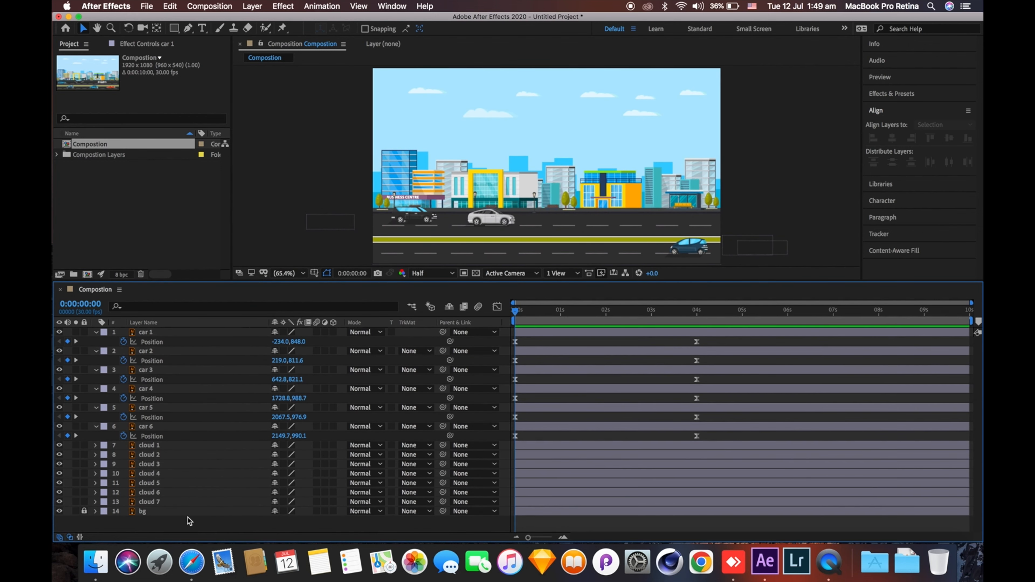
key("u")
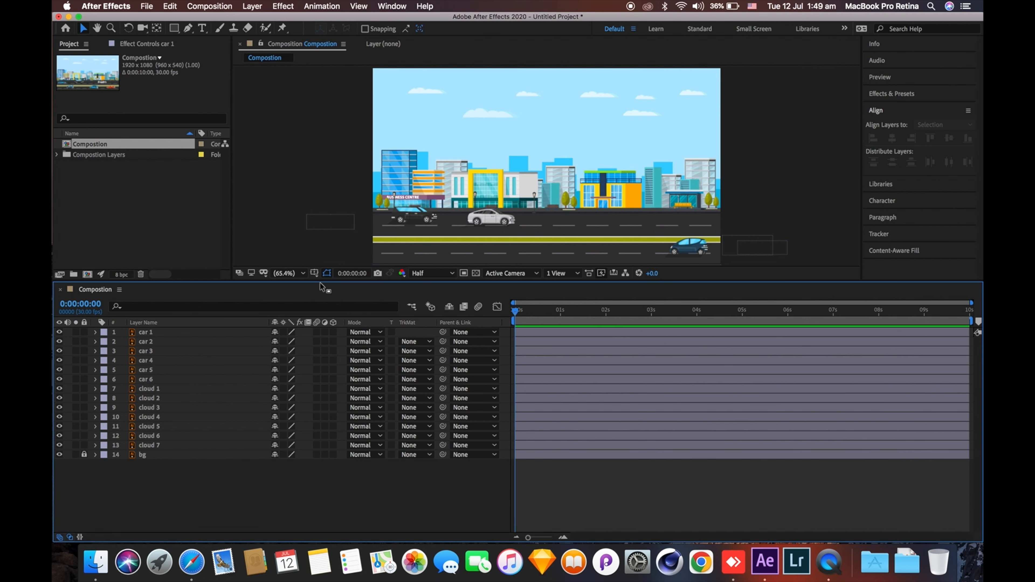
left_click_drag(322, 281, 330, 327)
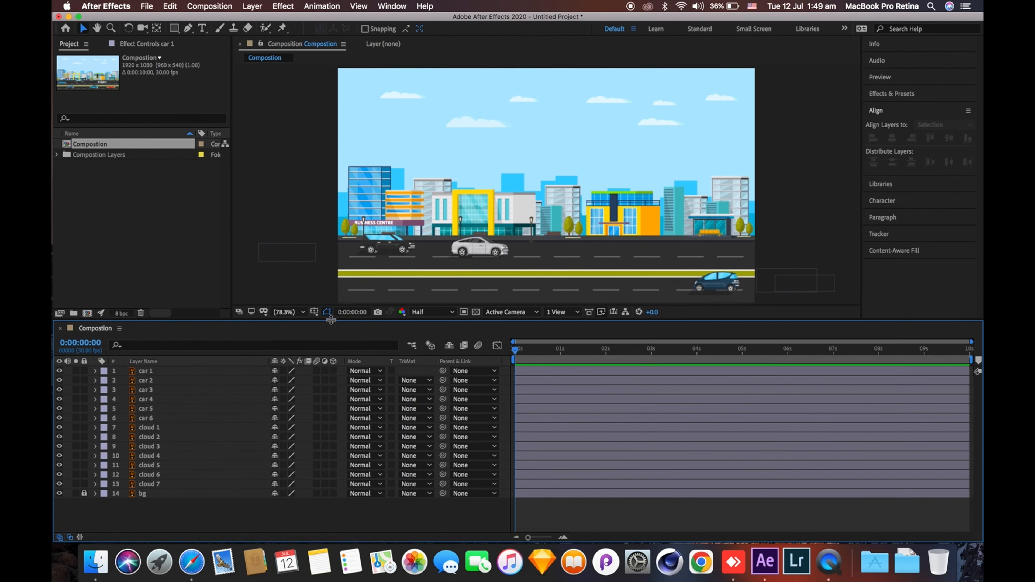
- Lock all six car layers, car 1 through car 6
left_click(158, 418)
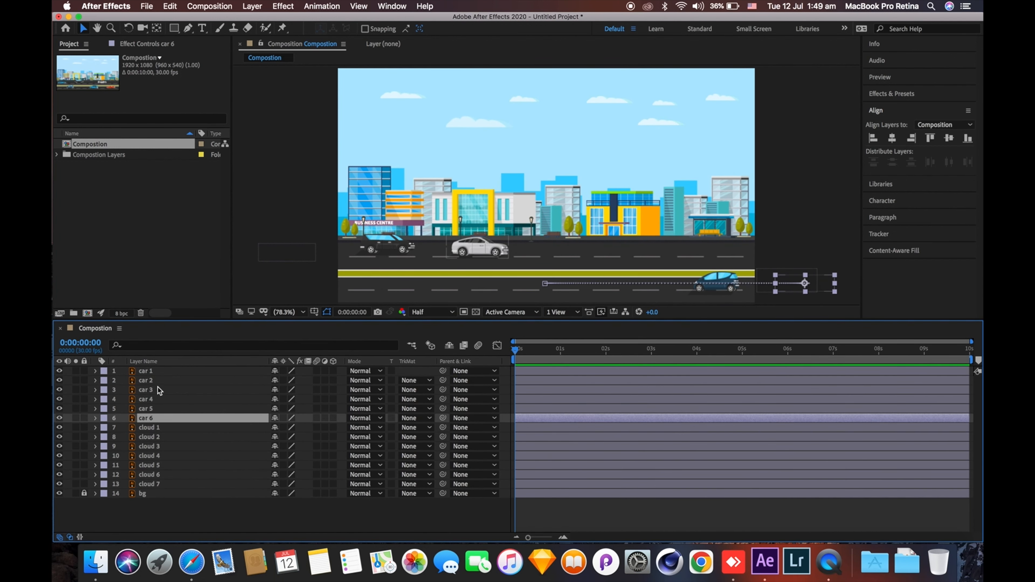
left_click(155, 374, "shift")
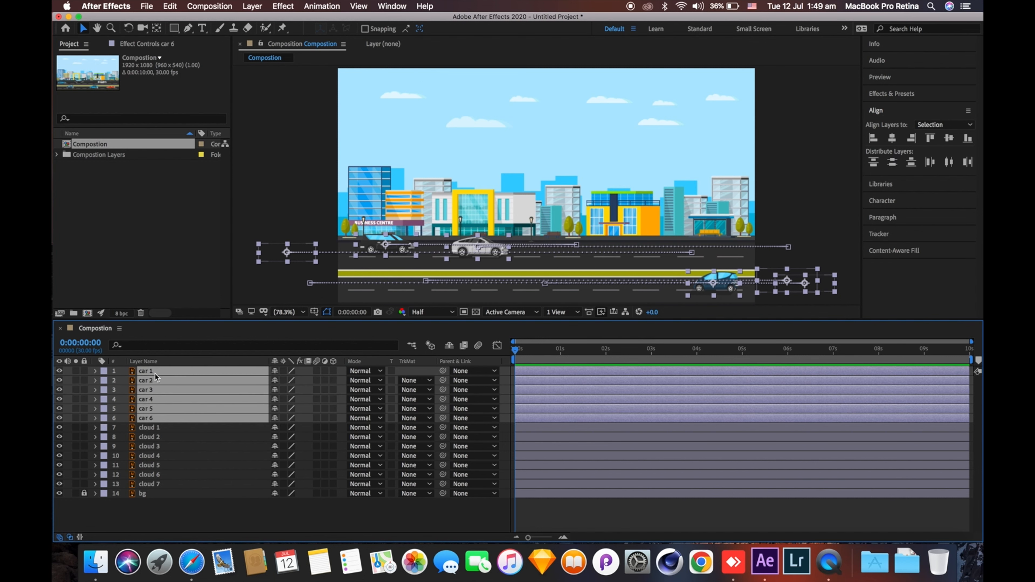
left_click(85, 372)
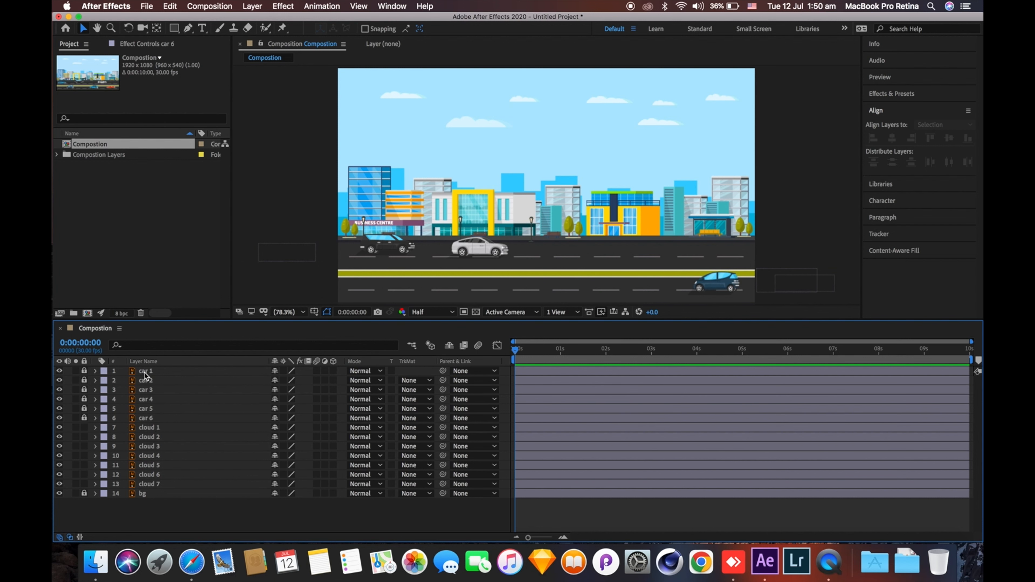
- Add starting position keyframes at 0 seconds to all seven cloud layers
left_click(144, 429)
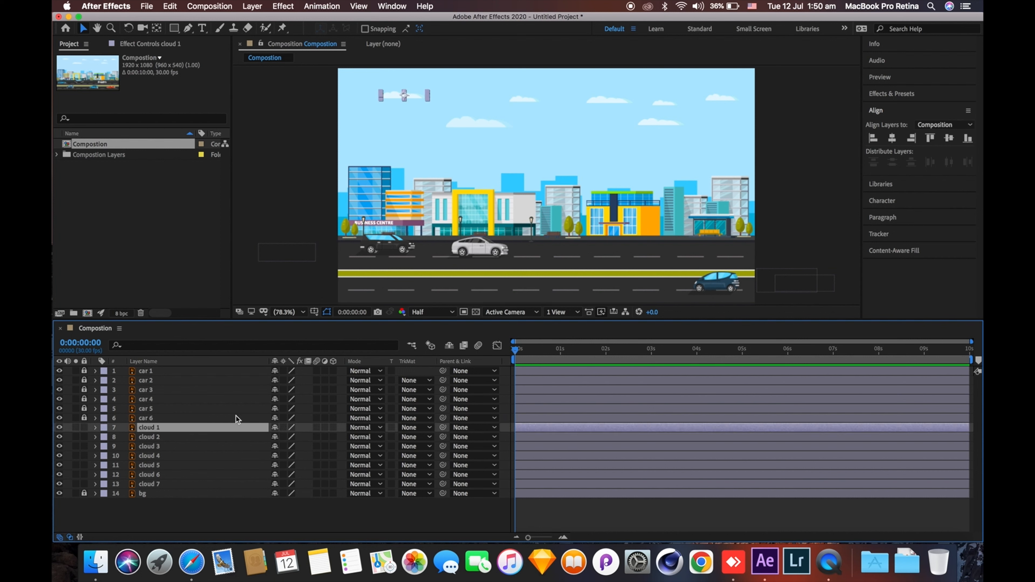
left_click(149, 484, "shift")
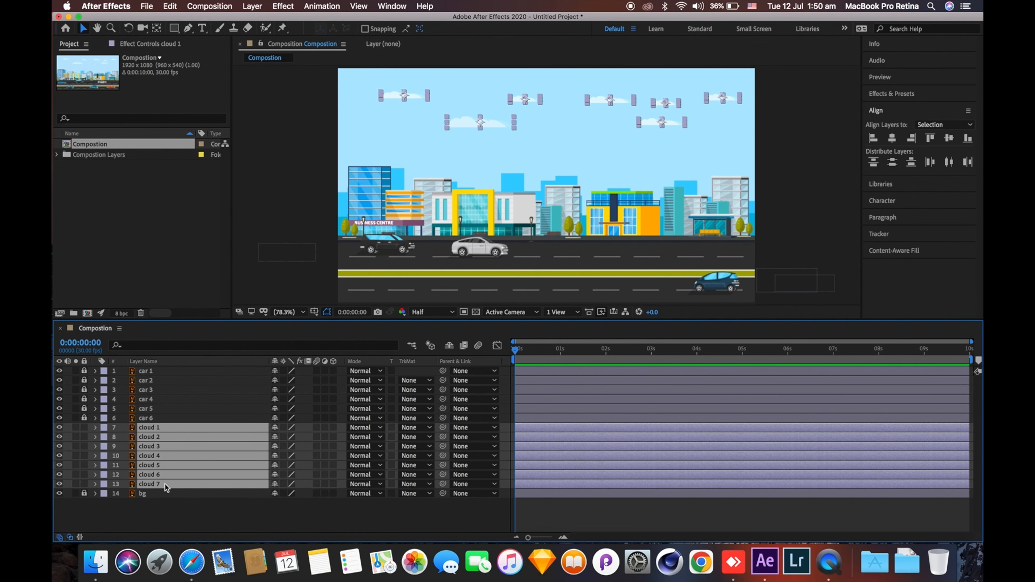
key("p")
left_click(123, 437)
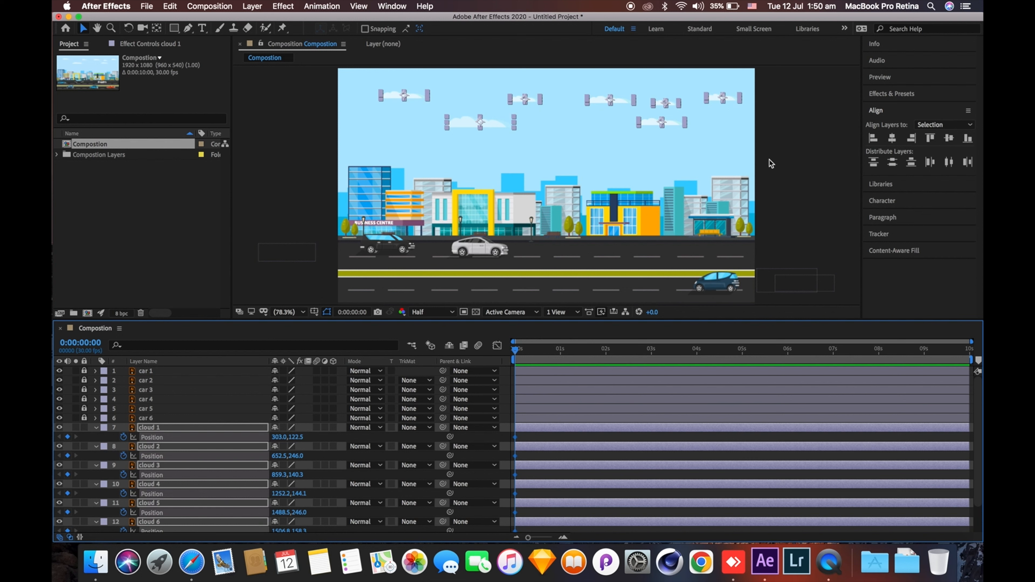
- Shift the starting positions of clouds 1, 2 and 4 rightward to about X 627, 987 and 1329
left_click(766, 196)
left_click_drag(409, 99, 559, 128)
left_click(475, 118)
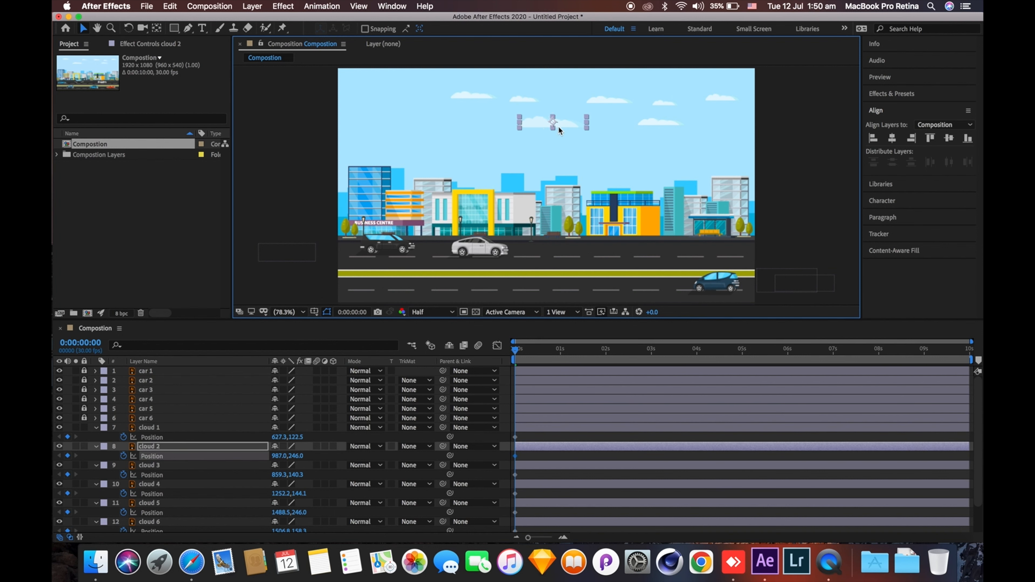
left_click(606, 102)
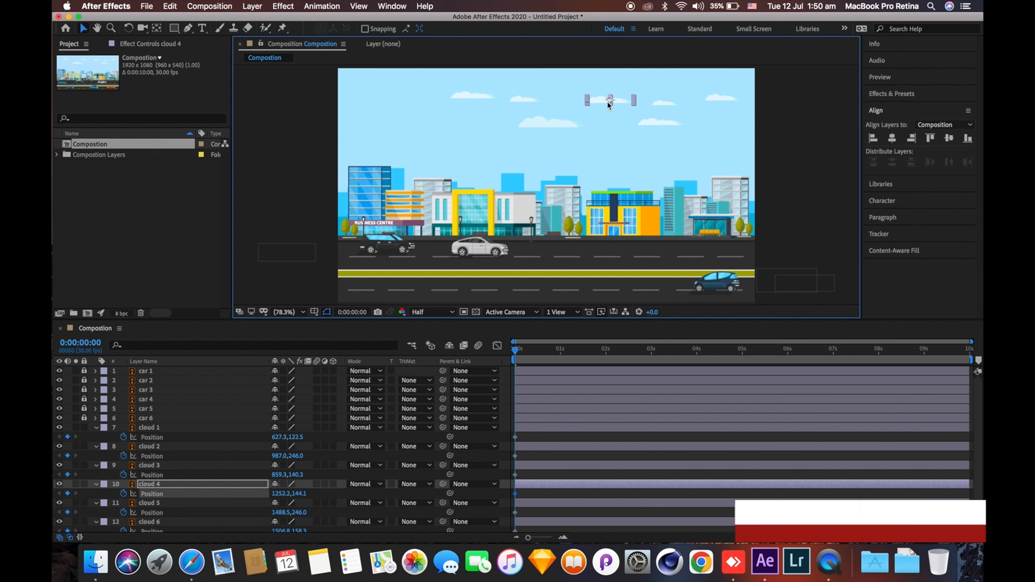
left_click(611, 102)
left_click_drag(611, 103, 622, 102)
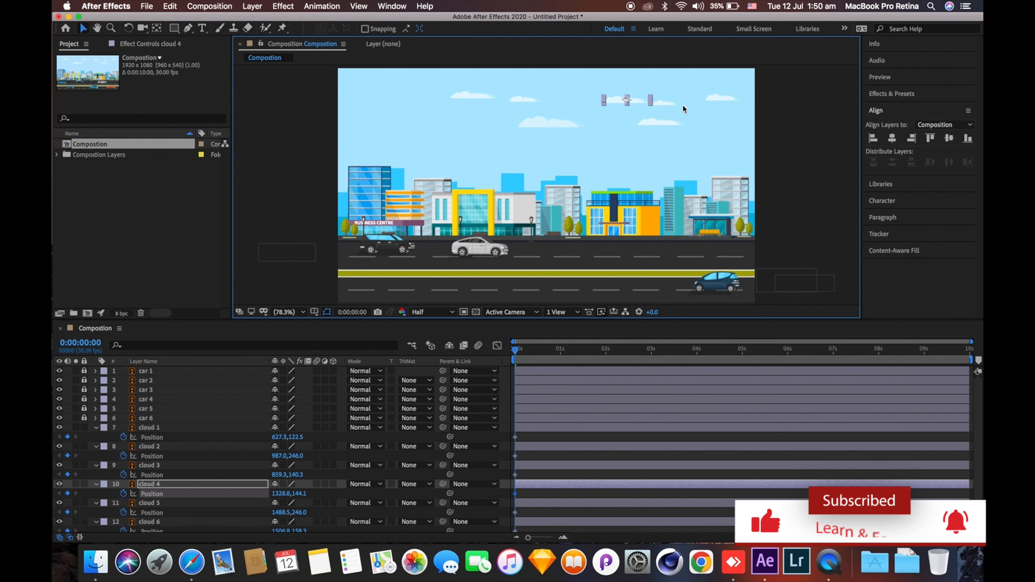
- Start clouds 7 and 5 beyond the scene's right edge and cloud 6 just inside it, and shift cloud 2 to about X 1181
left_click_drag(718, 100, 800, 104)
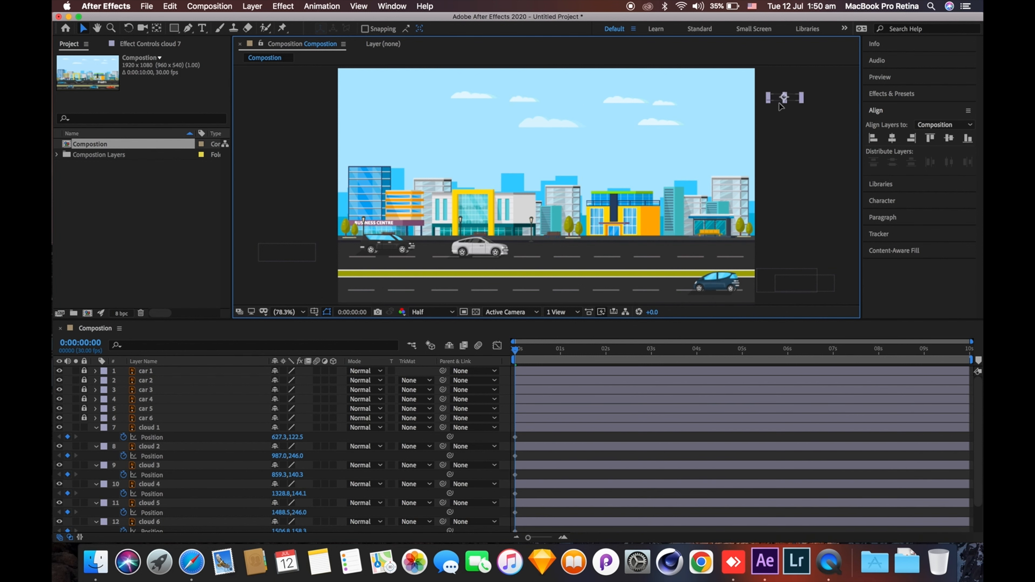
left_click_drag(673, 104, 727, 110)
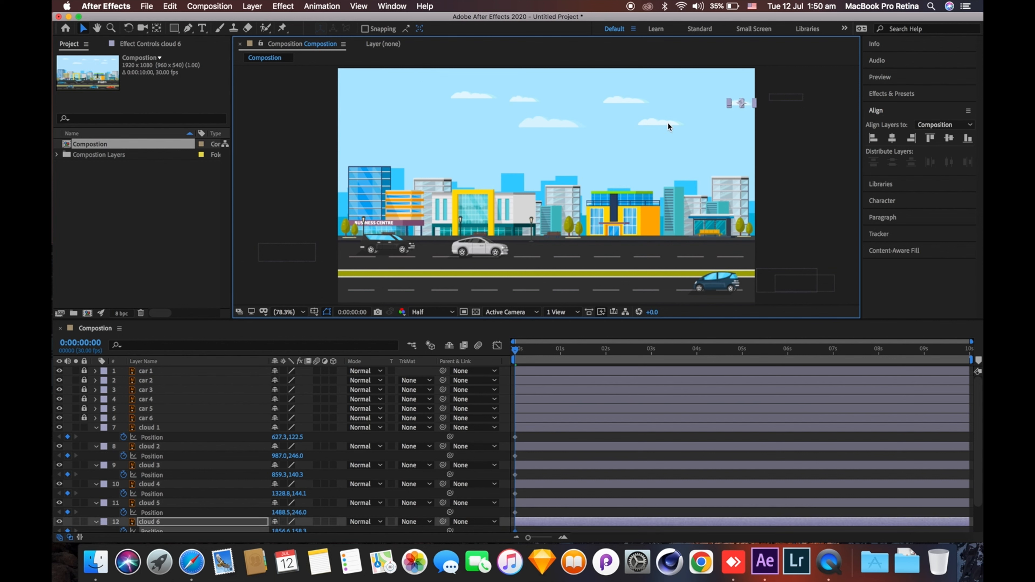
left_click_drag(667, 122, 763, 137)
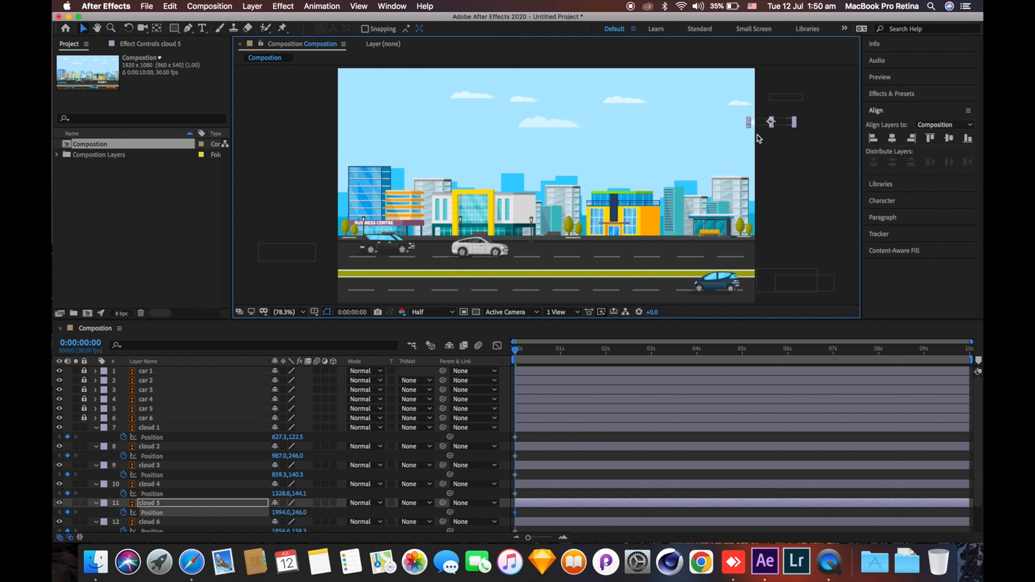
left_click(555, 129)
left_click_drag(557, 130, 610, 135)
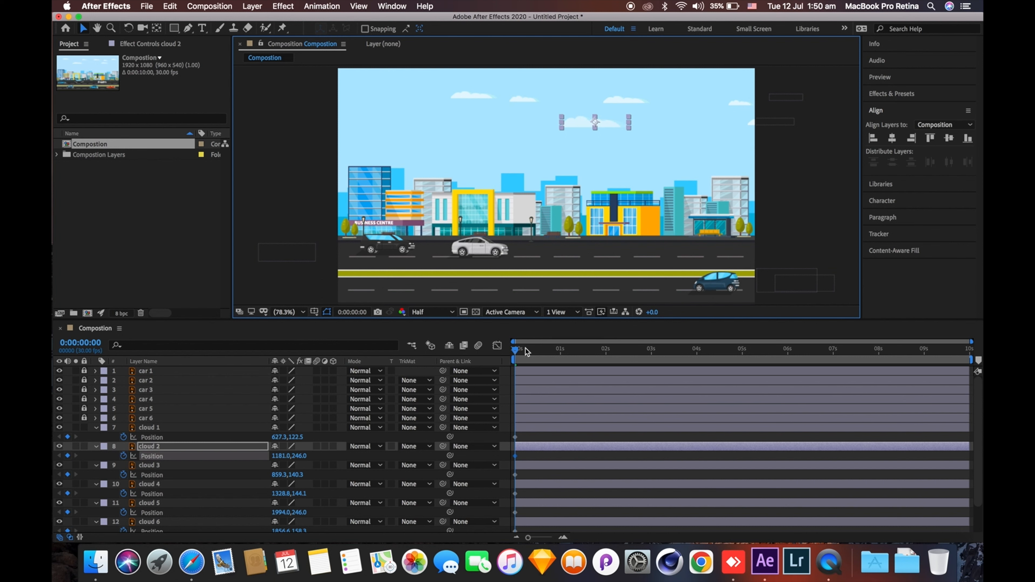
- At 4 seconds, move clouds 1, 2 and 3 leftward to about X -24, 456 and 594 to keyframe their ending positions
left_click_drag(525, 349, 698, 363)
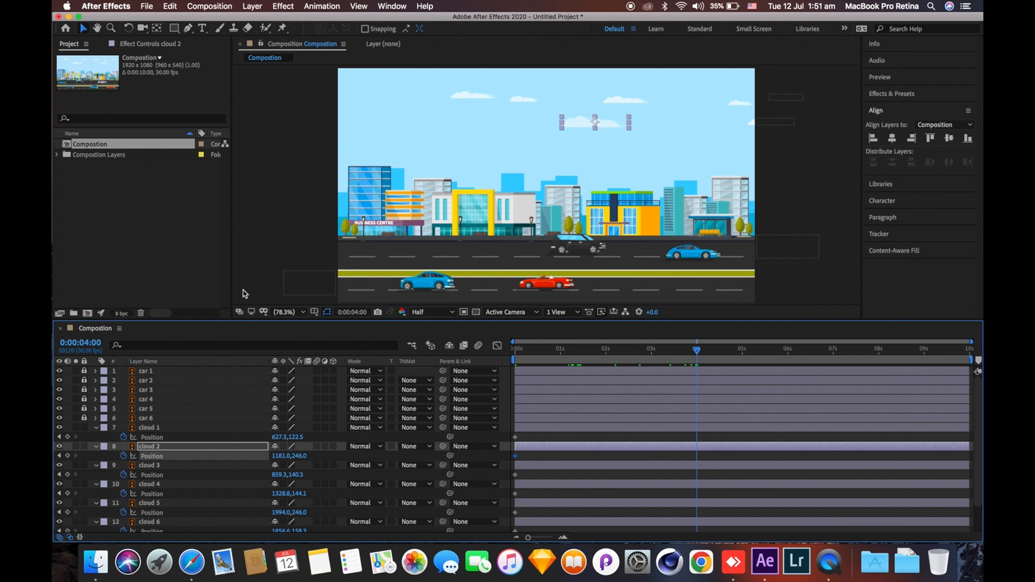
left_click(156, 427)
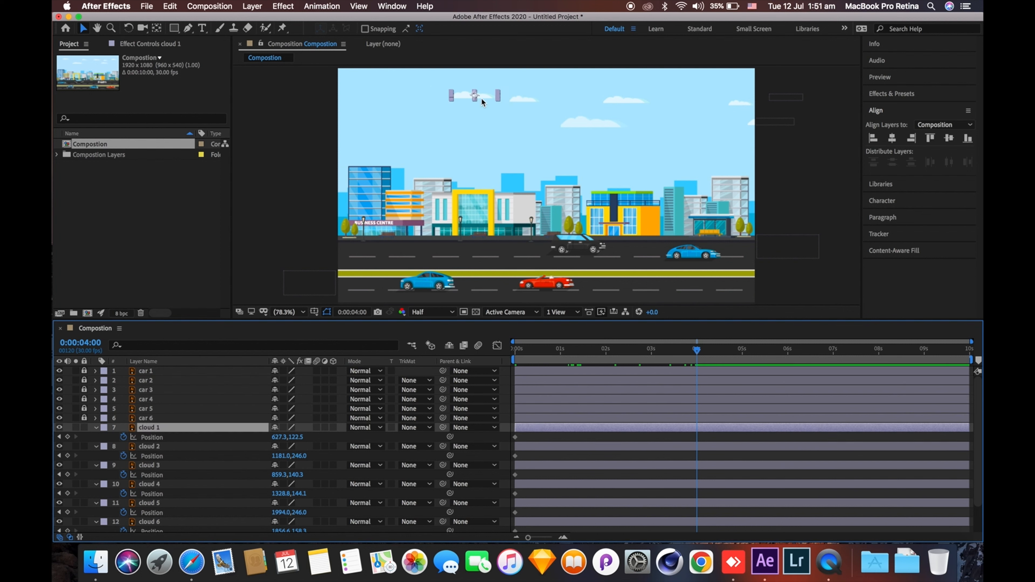
left_click_drag(481, 100, 338, 109)
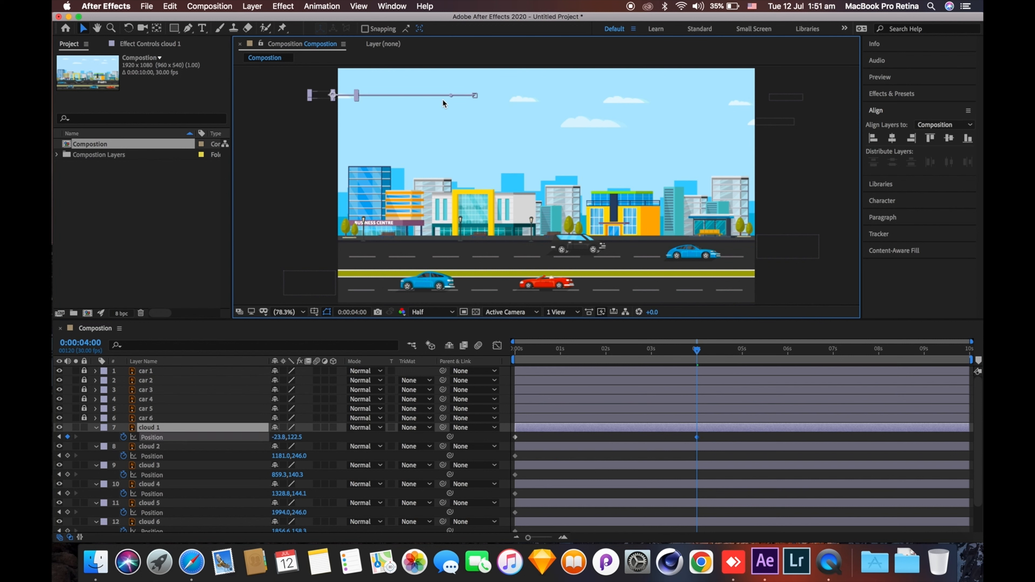
left_click(152, 447)
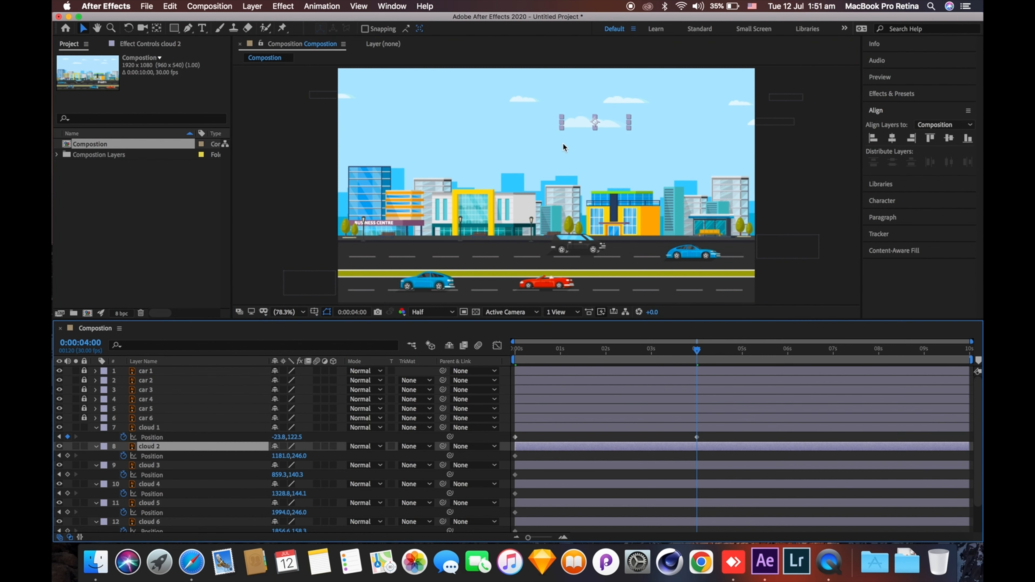
left_click_drag(581, 125, 421, 144)
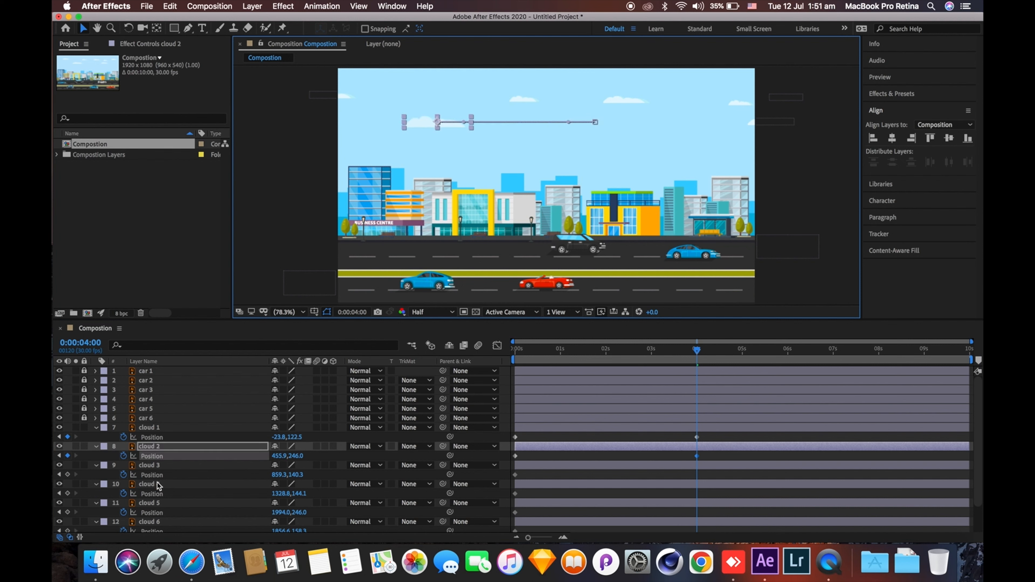
key("super+Down")
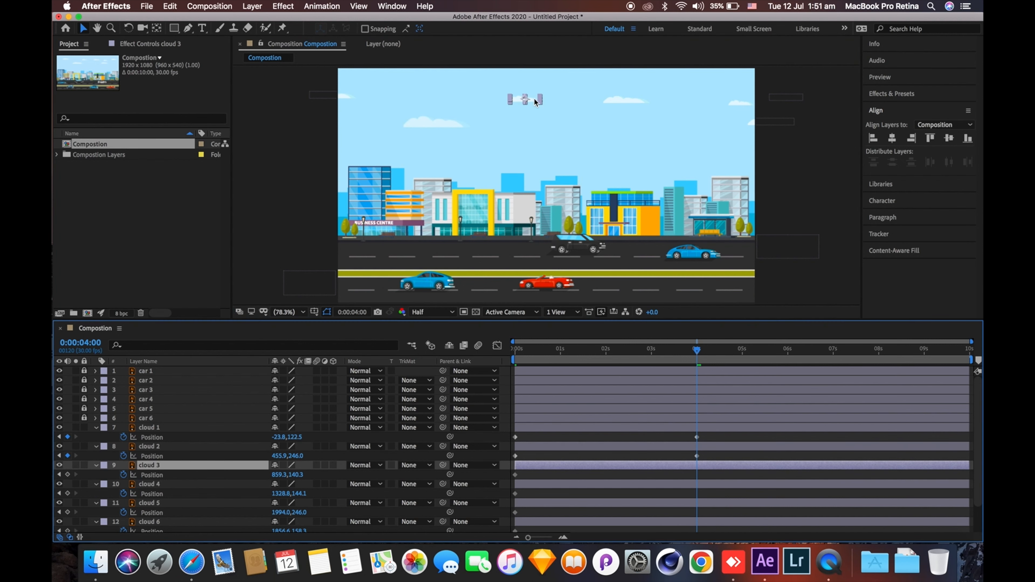
left_click_drag(535, 101, 477, 101)
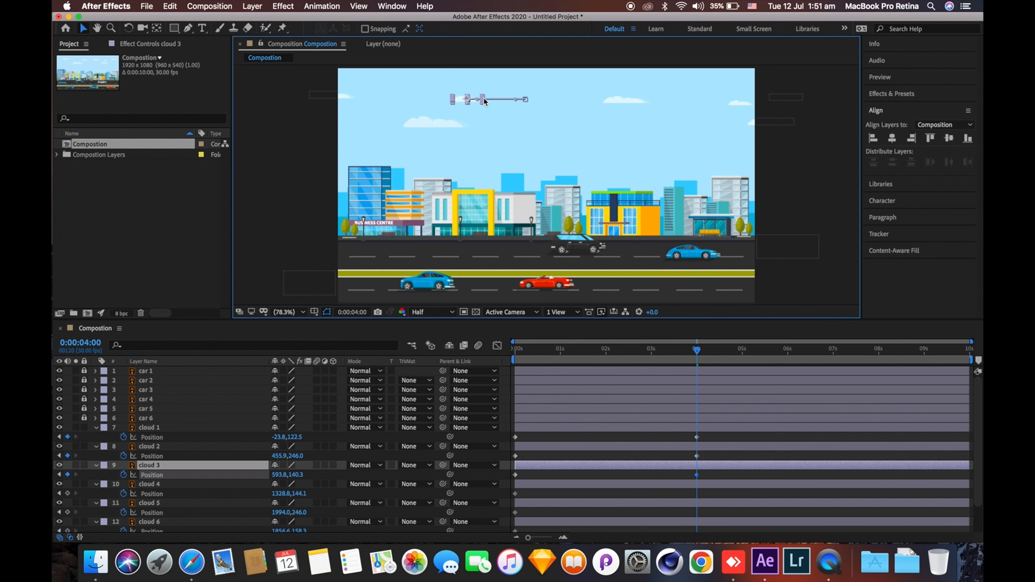
- Bring cloud 4 to the top of the layer stack and move it leftward to about X 954 at 4 seconds
left_click(151, 484)
key("super+shift+bracketright")
left_click_drag(632, 99, 553, 111)
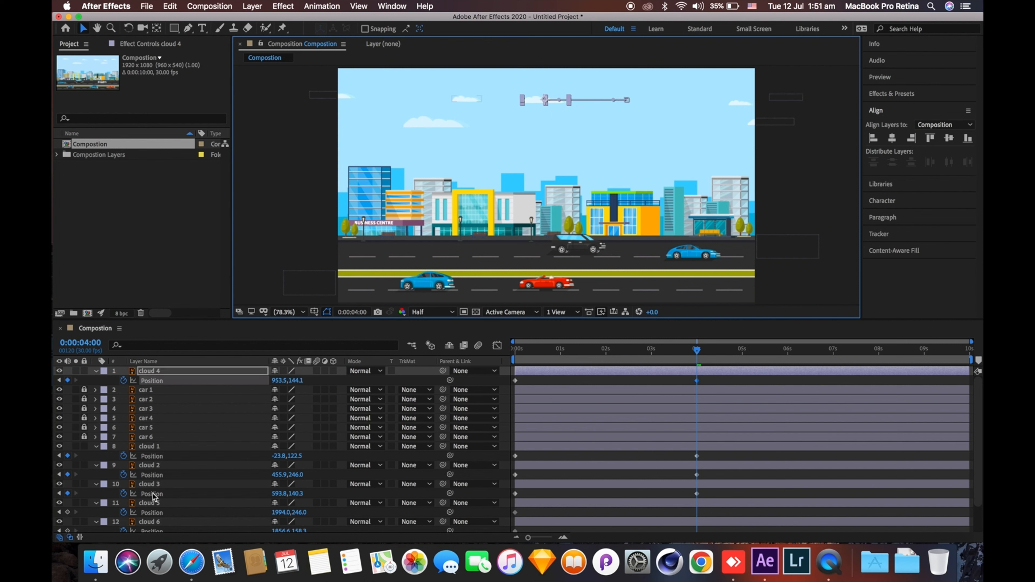
- At 4 seconds, move clouds 5, 6 and 7 leftward to about X 1175, 1392 and 1688, and return the cloud 4 layer below cloud 3
left_click(149, 503)
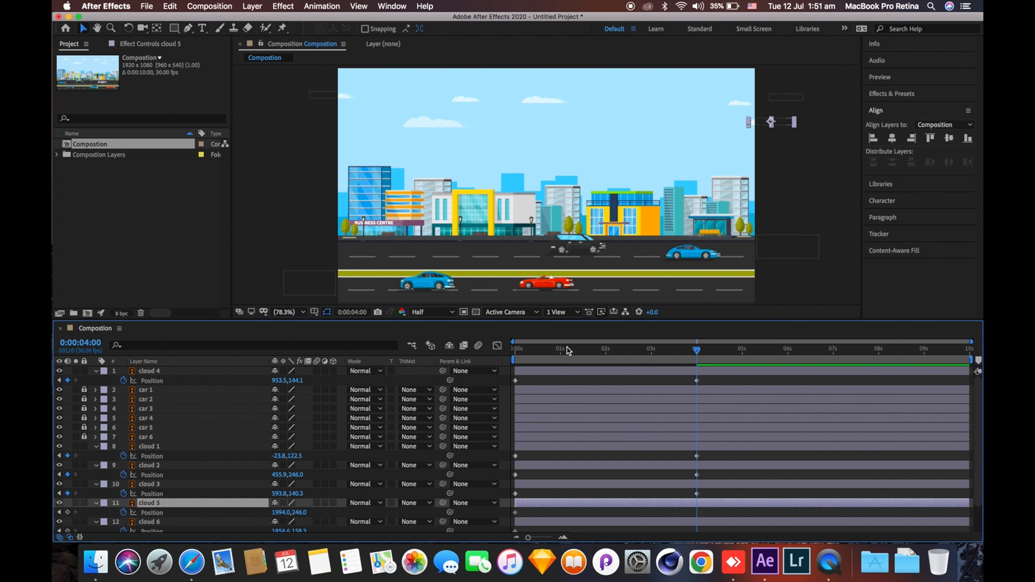
left_click_drag(754, 126, 577, 133)
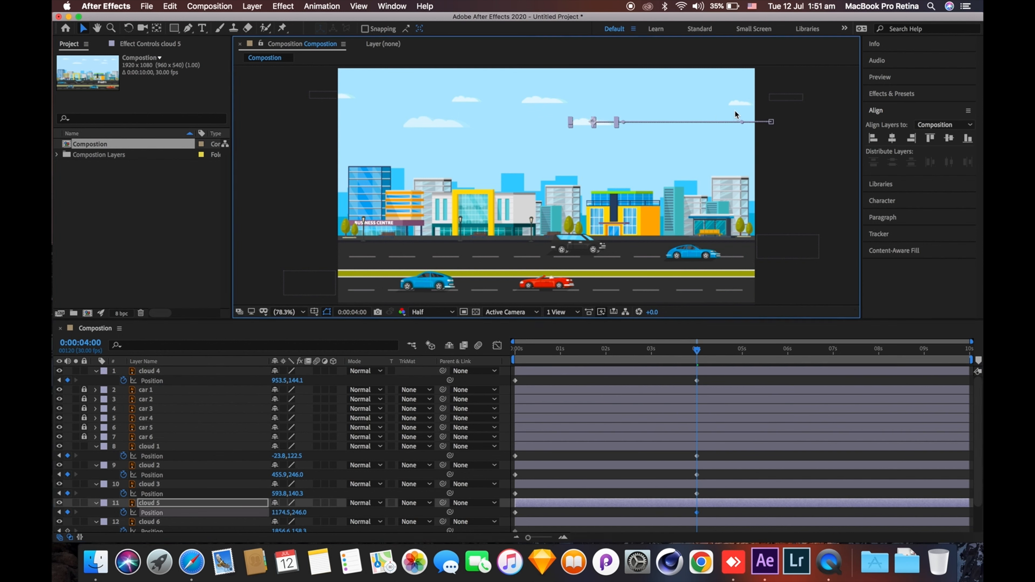
left_click(740, 106)
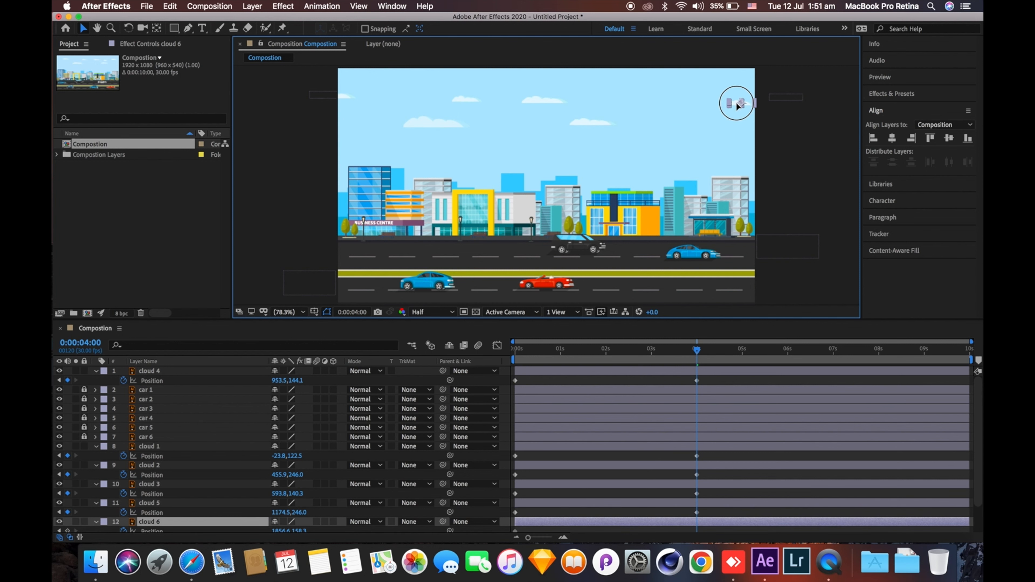
left_click_drag(677, 109, 636, 105)
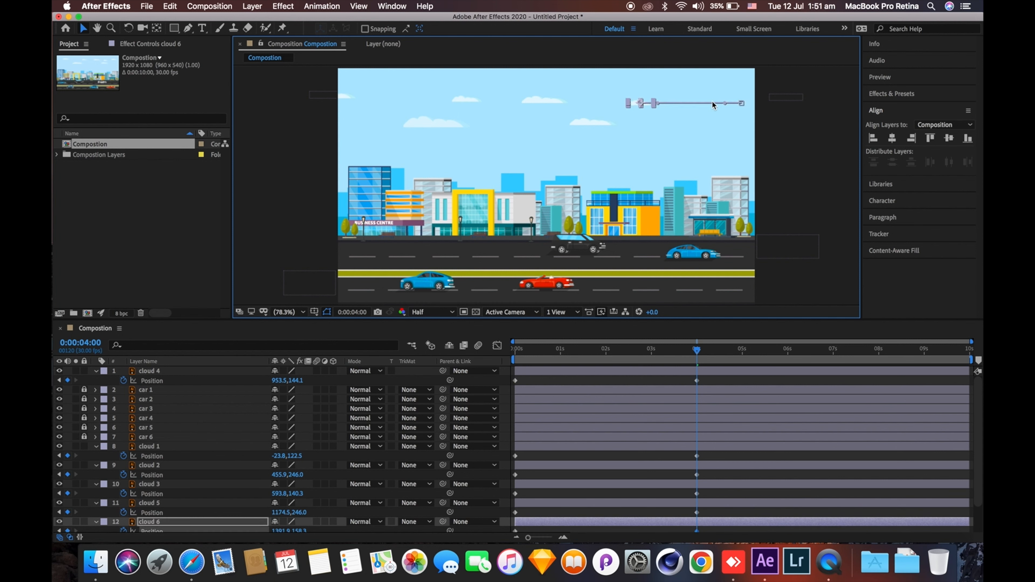
left_click(790, 97)
left_click(759, 101)
left_click_drag(759, 100, 714, 102)
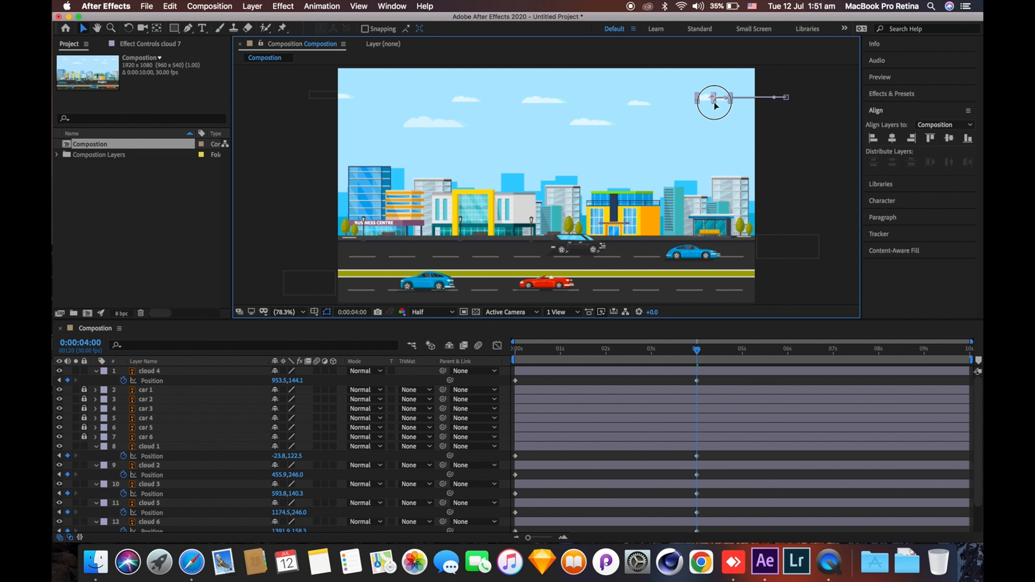
left_click_drag(195, 371, 177, 487)
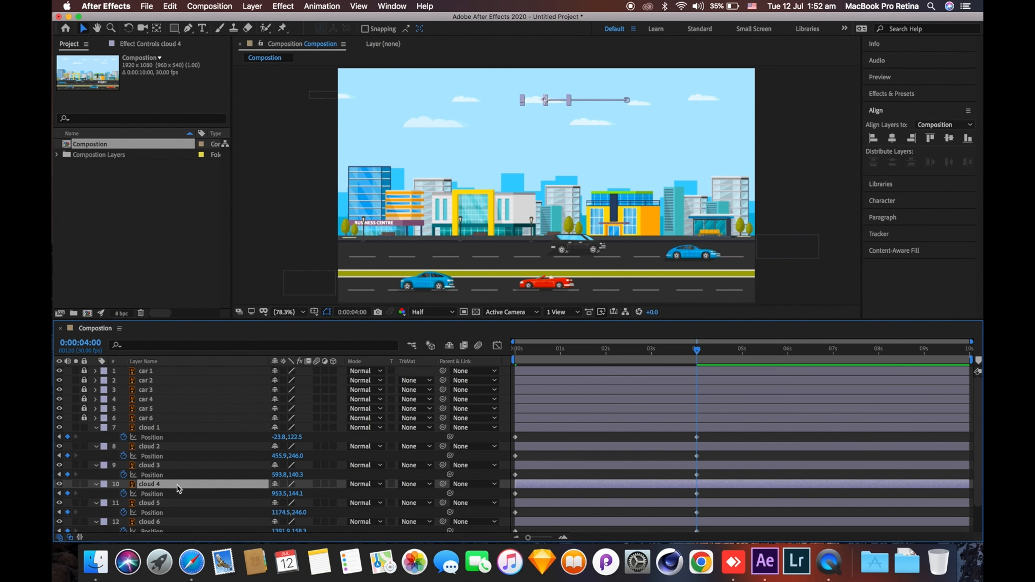
- Apply Easy Ease to the starting and ending Position keyframes of clouds 1 through 7
scroll(698, 394, "down", 3)
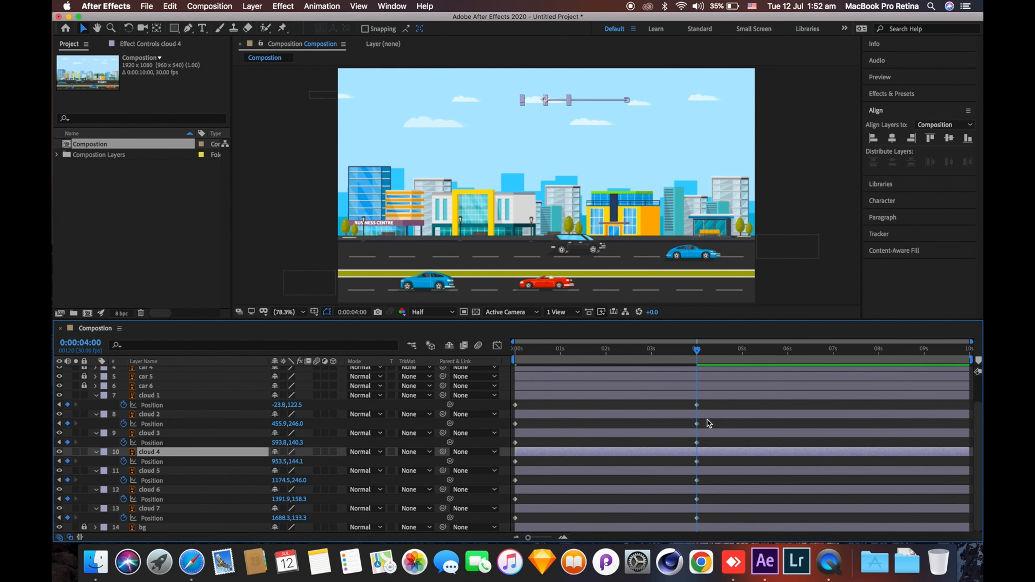
left_click_drag(703, 404, 515, 526)
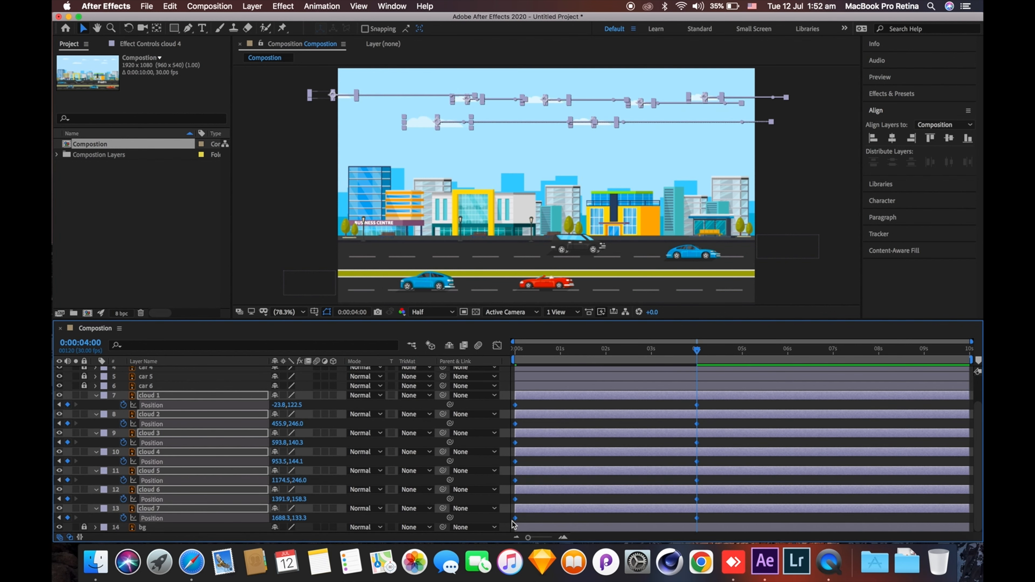
right_click(698, 518)
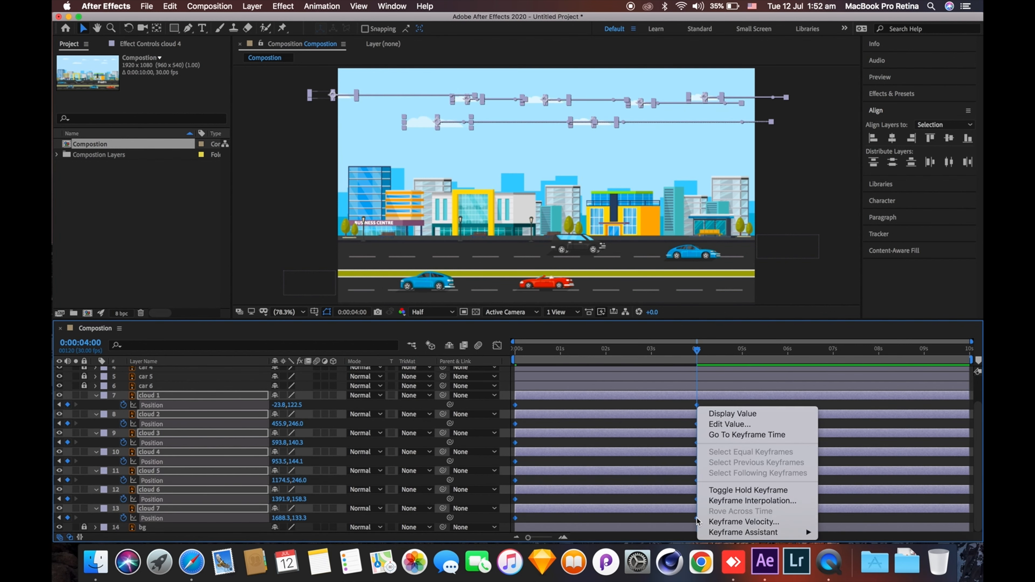
mouse_move(773, 534)
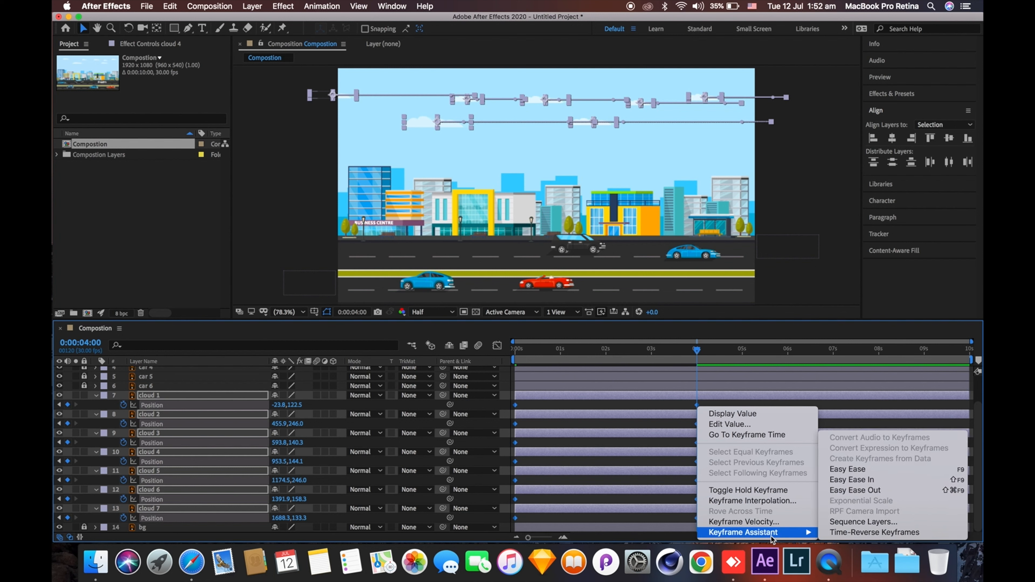
left_click(858, 471)
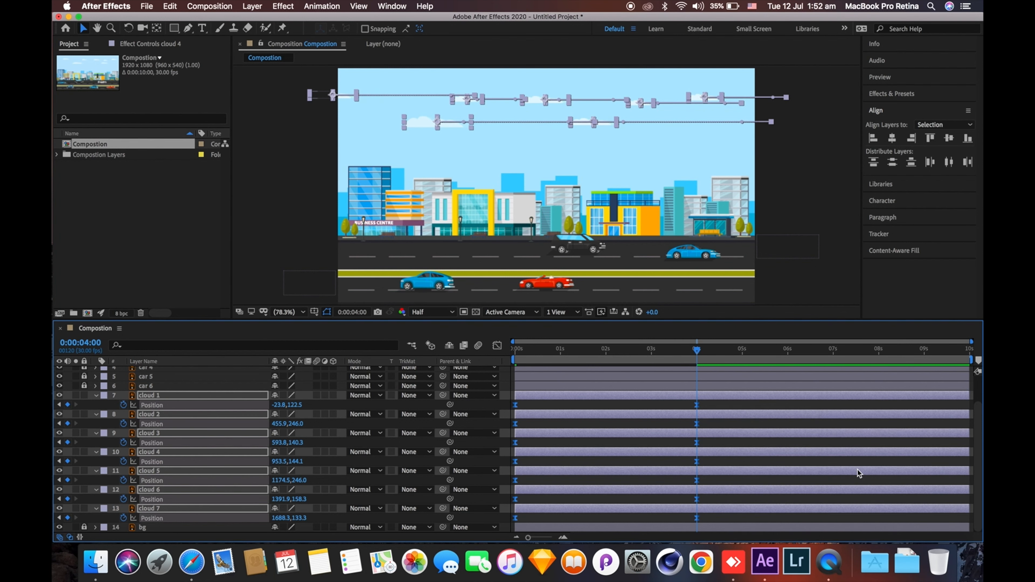
- Shorten the work area to end just past 4 seconds and preview the car and cloud animation from the start
left_click_drag(697, 350, 502, 359)
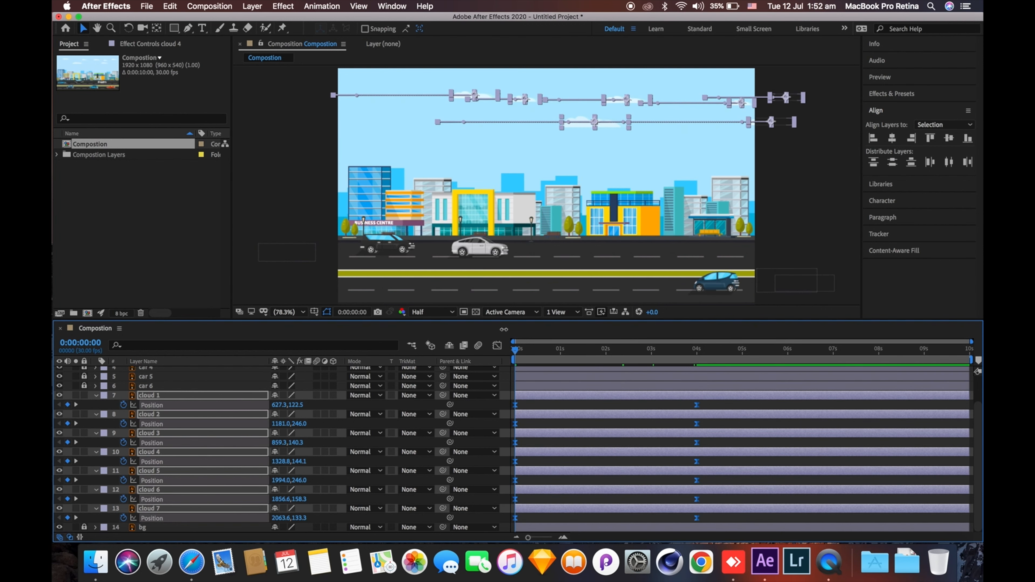
left_click_drag(503, 322, 512, 404)
left_click(613, 420)
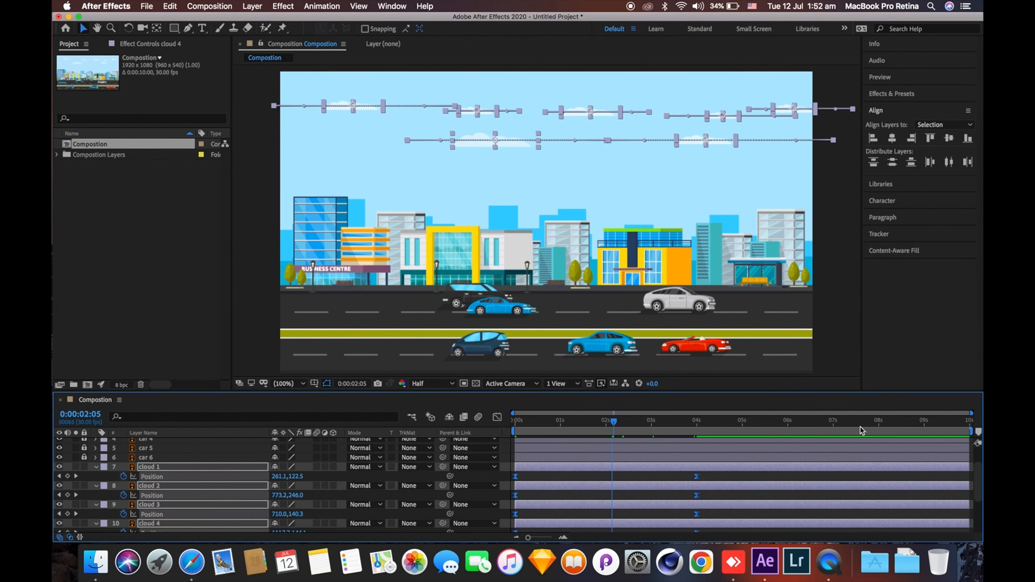
left_click_drag(970, 432, 703, 432)
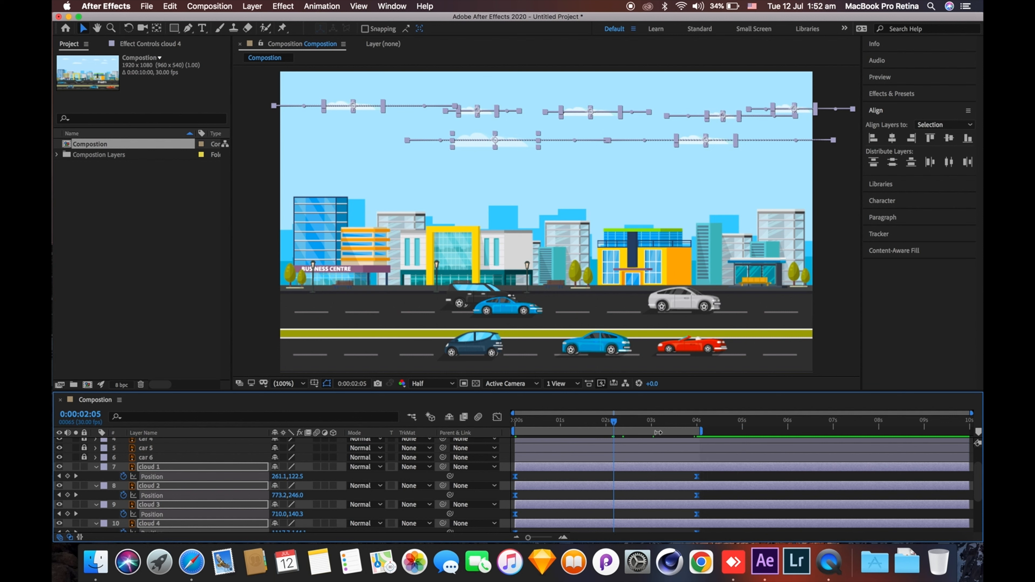
left_click_drag(529, 424, 498, 428)
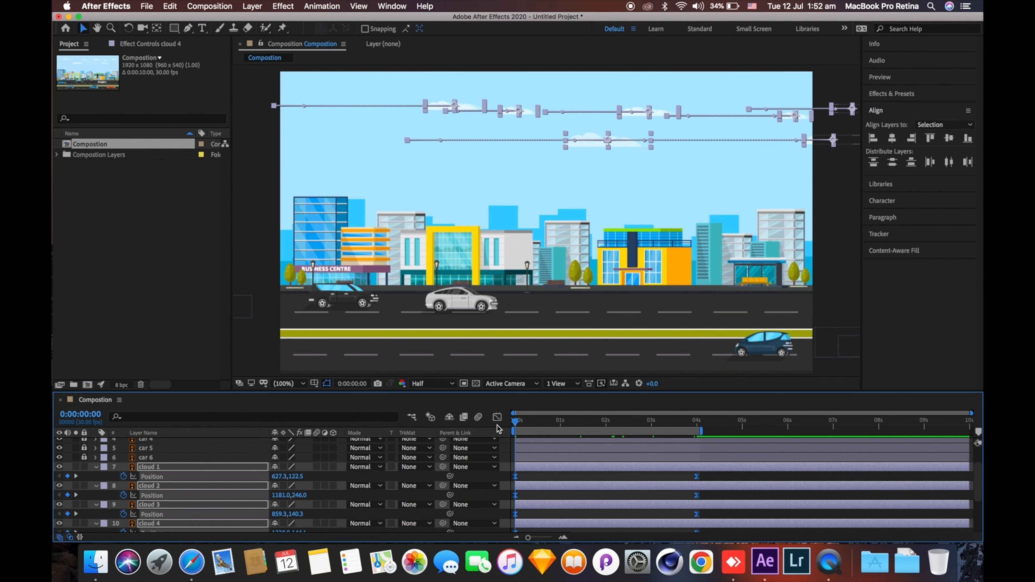
key("space")
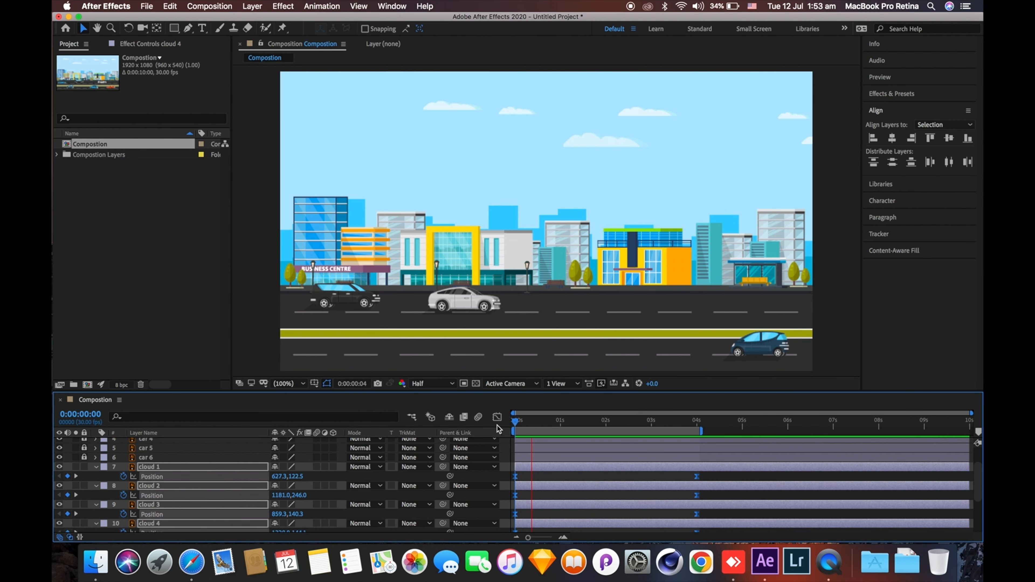
key("space")
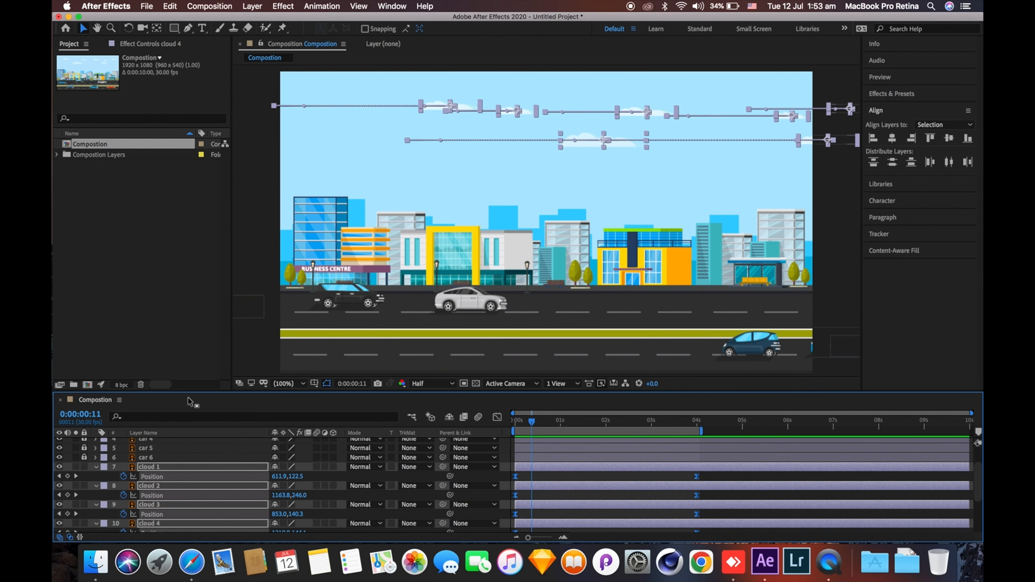
- Collapse the keyframed properties of all cloud layers and unlock the car 1 through car 6 layers
left_click_drag(188, 391, 197, 251)
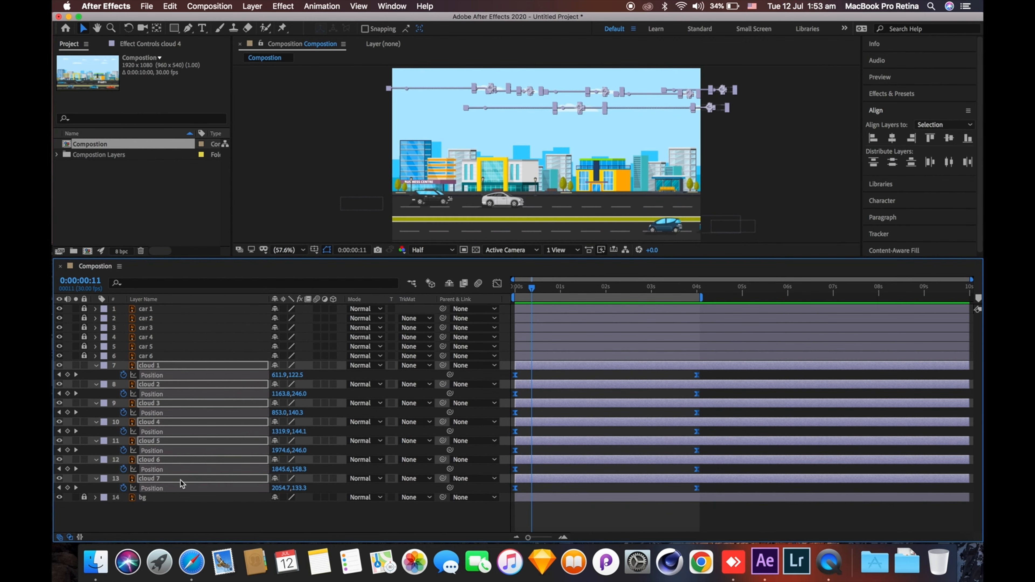
left_click(169, 513)
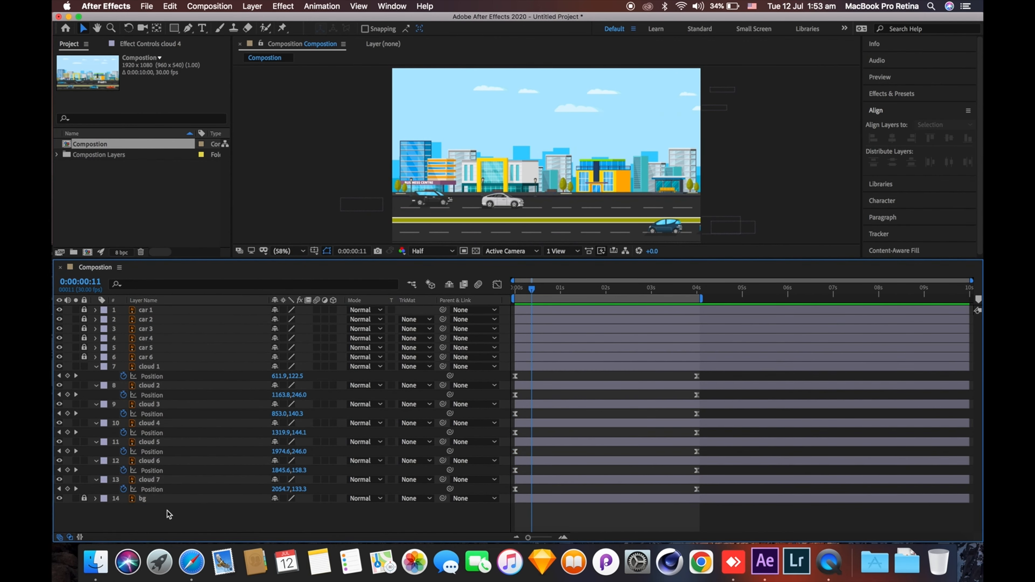
key("u")
key("u")
left_click(167, 511)
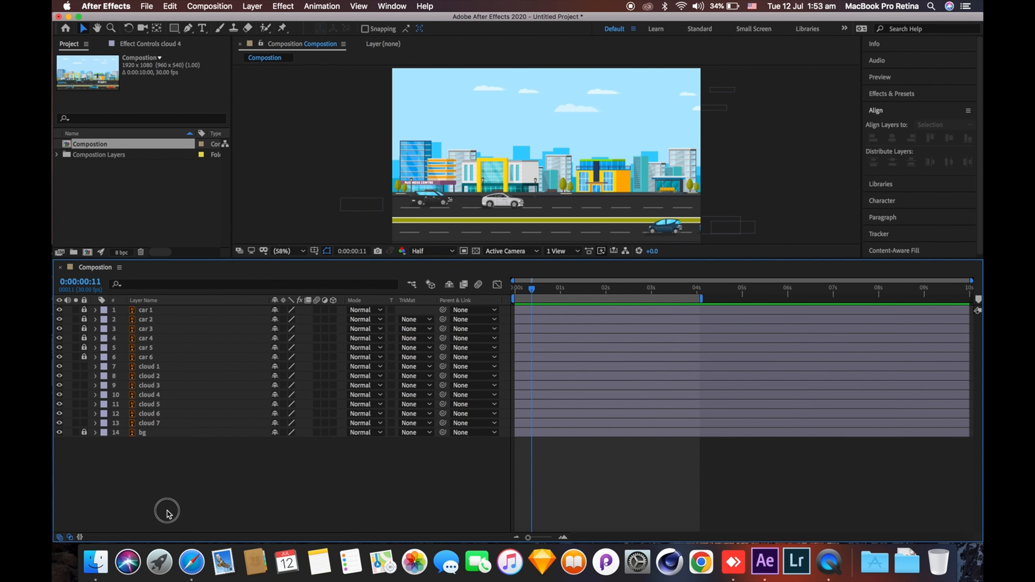
left_click(85, 348)
left_click(84, 320)
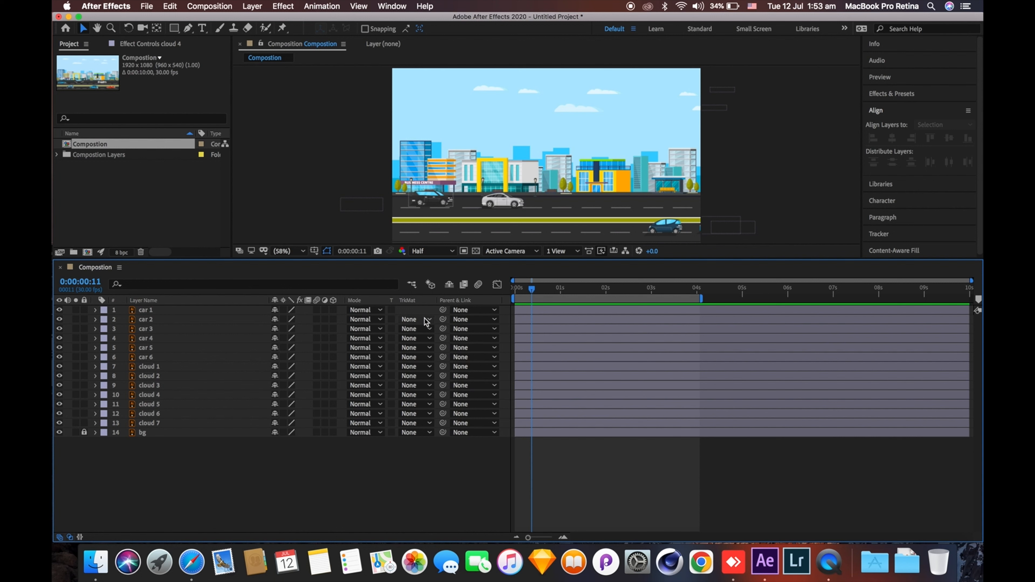
- Enable motion blur for the composition and for all car and cloud layers, leaving bg without it, and enlarge the composition view
left_click(479, 286)
left_click_drag(317, 314, 318, 424)
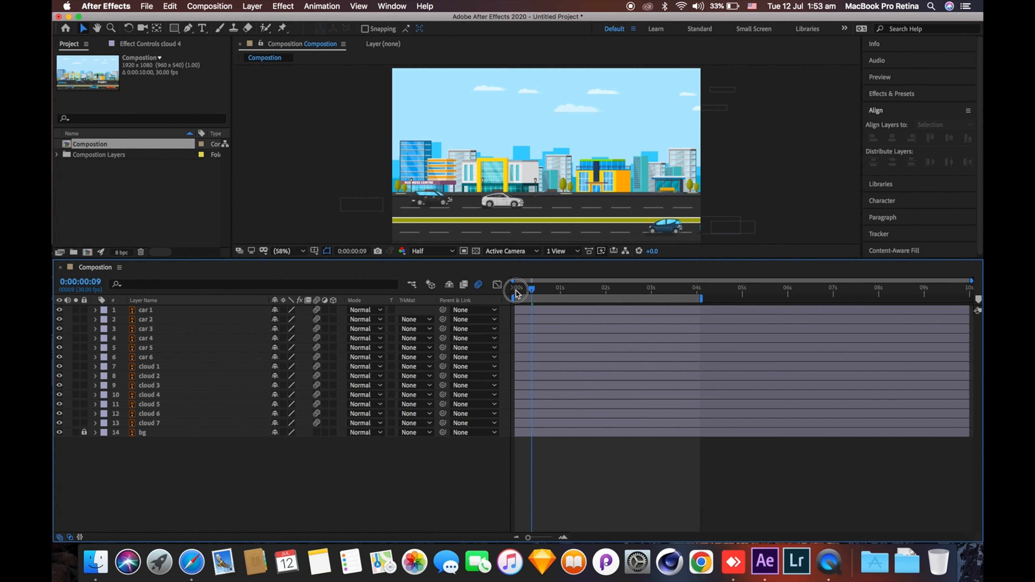
left_click_drag(506, 261, 527, 386)
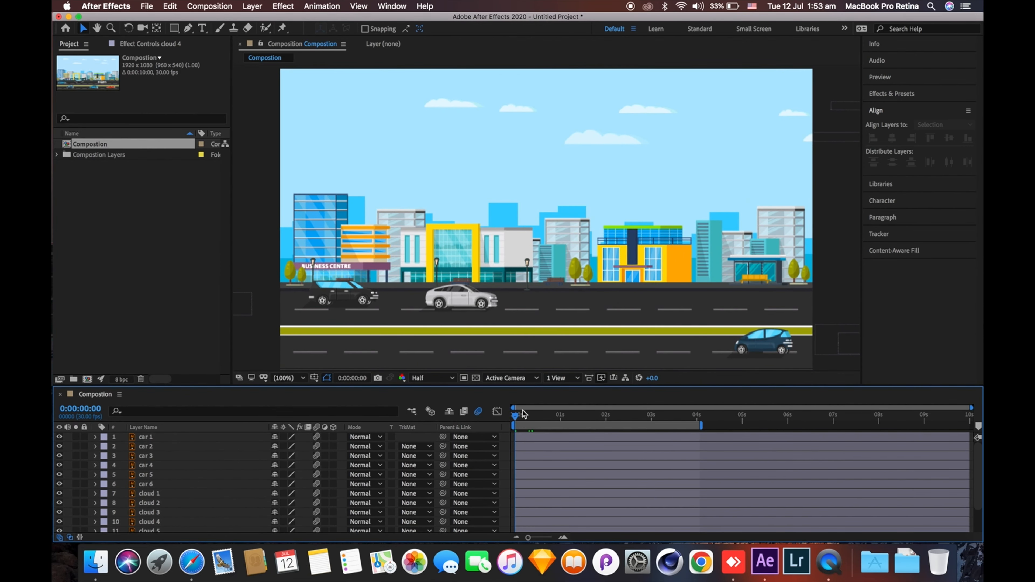